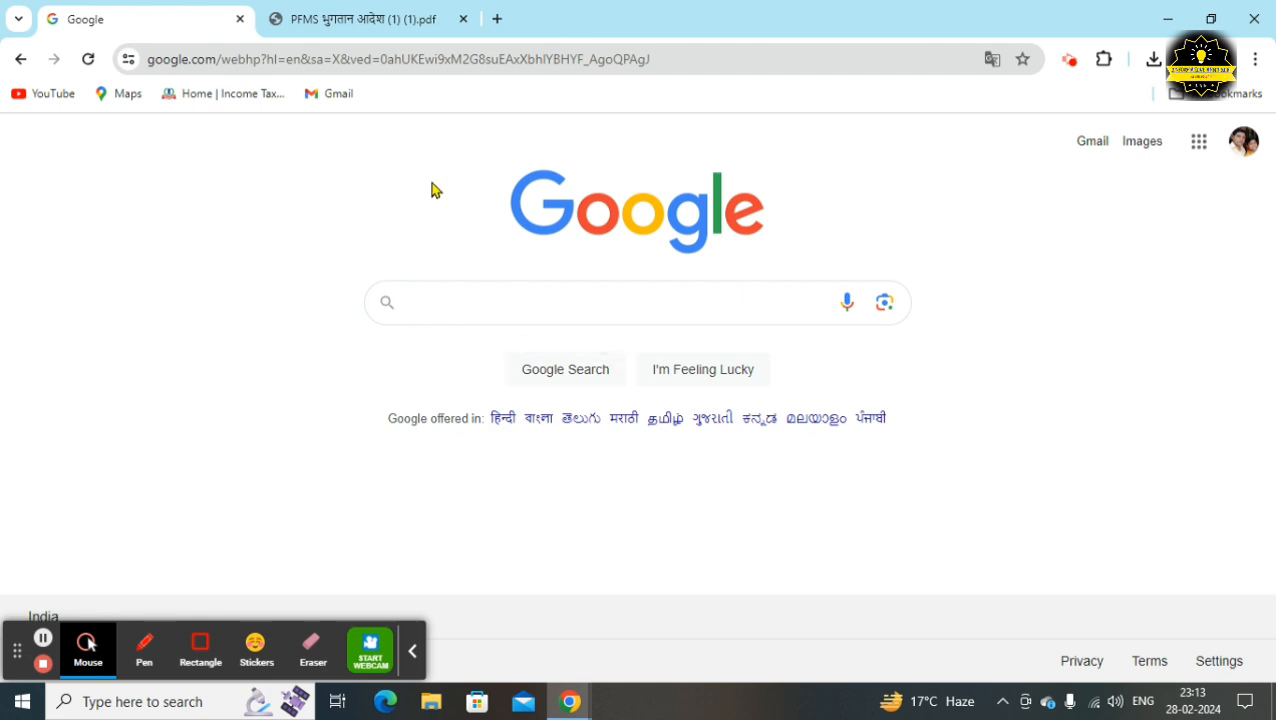
Open the PFMS भुगतान आदेश PDF and read page 1 down to the start of page 2
{"action": "left_click", "coordinate": [381, 24]}
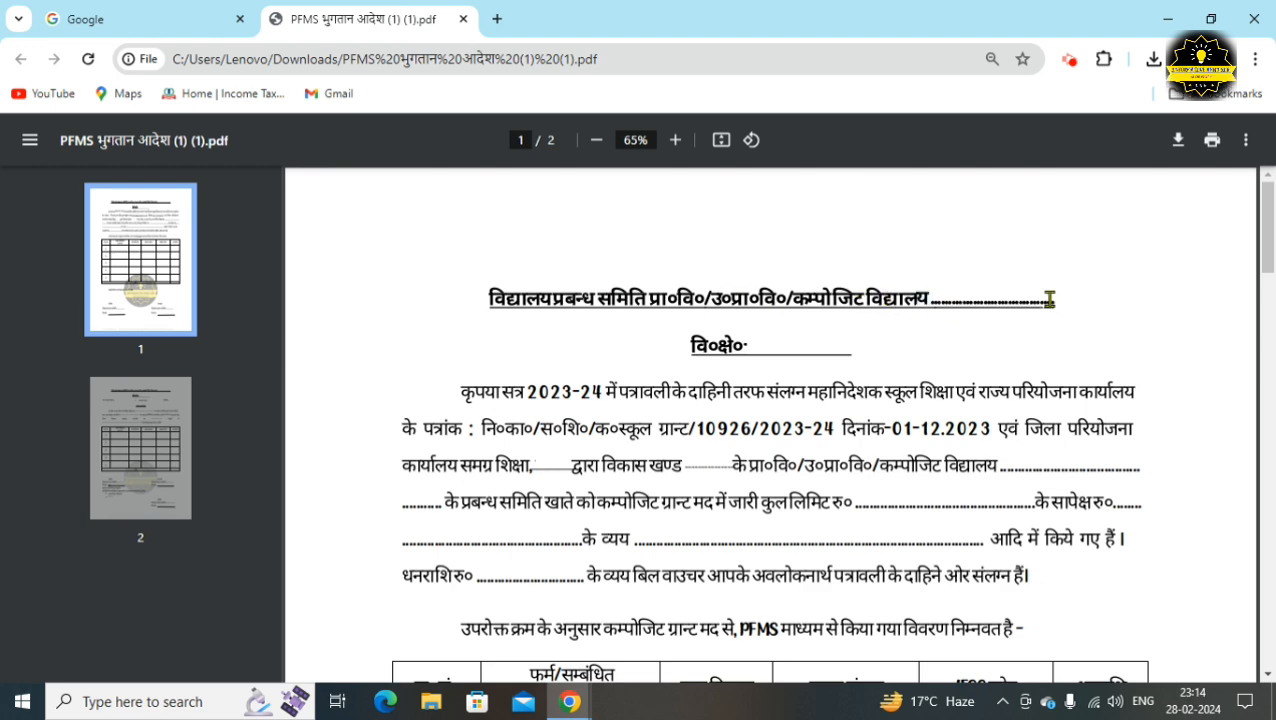
{"action": "scroll", "coordinate": [527, 424], "scroll_direction": "down", "scroll_amount": 4}
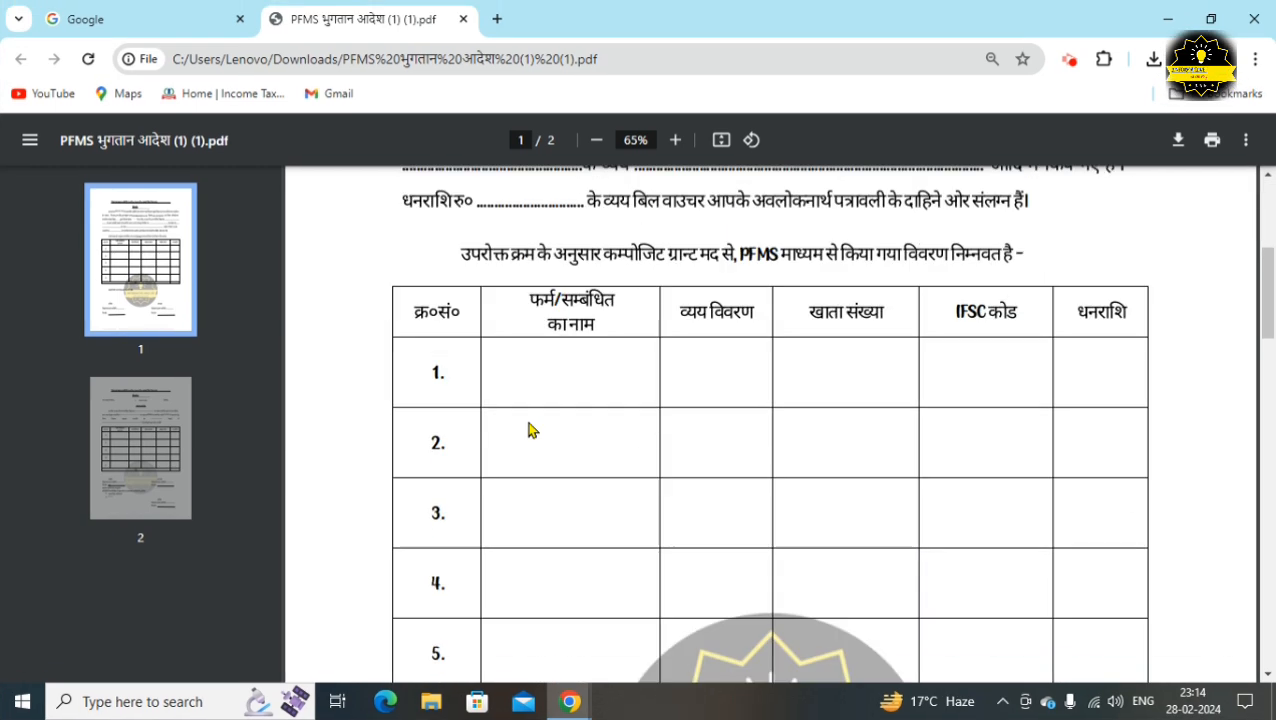
{"action": "scroll", "coordinate": [536, 358], "scroll_direction": "up", "scroll_amount": 3}
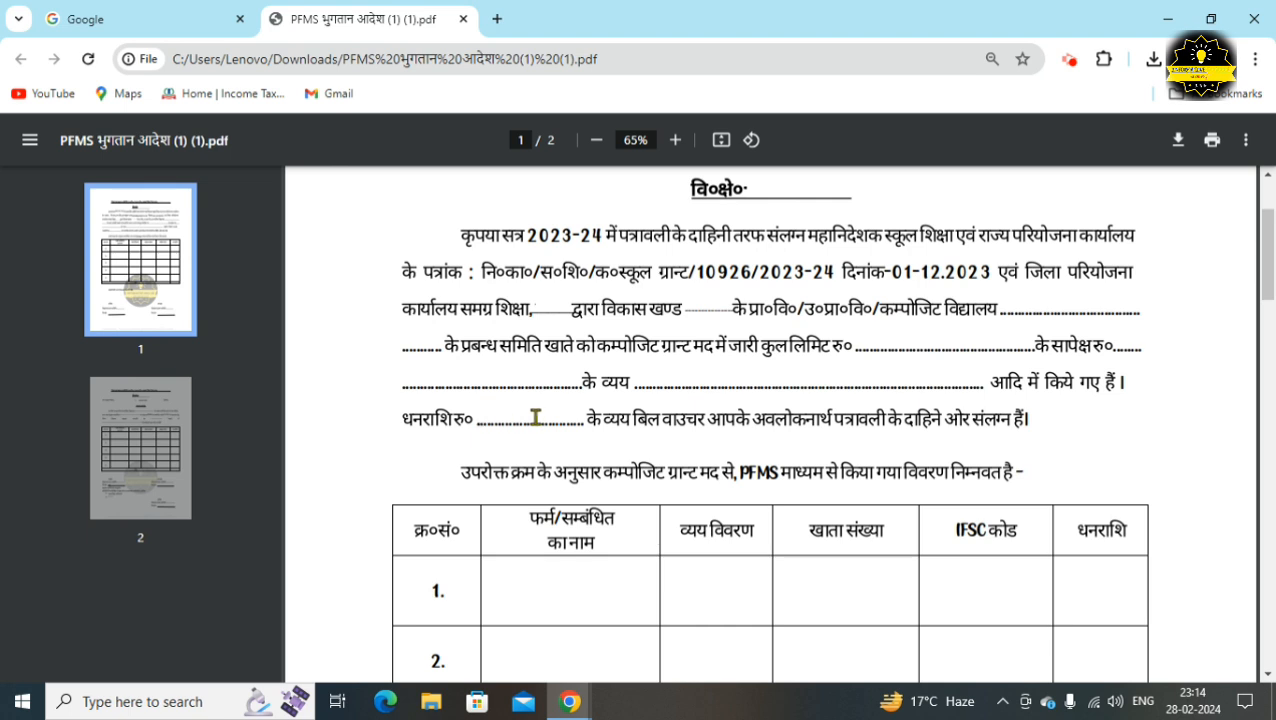
{"action": "scroll", "coordinate": [531, 502], "scroll_direction": "down", "scroll_amount": 1}
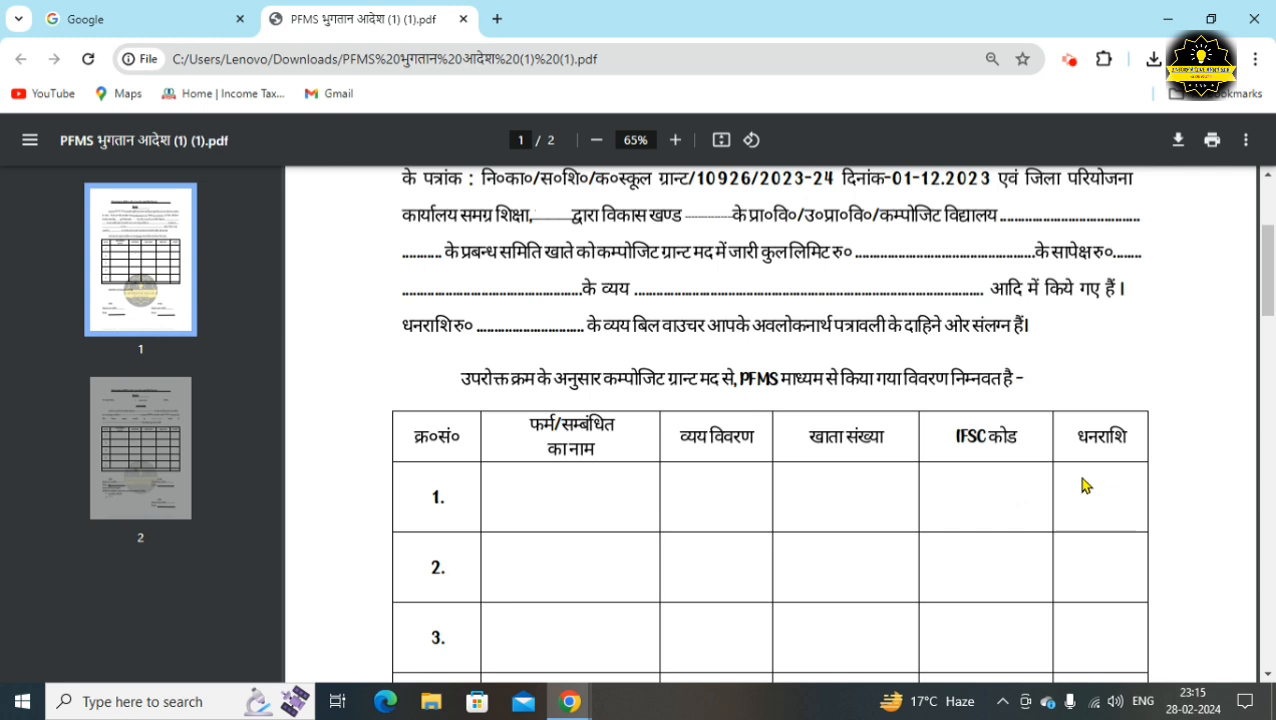
{"action": "scroll", "coordinate": [1080, 485], "scroll_direction": "down", "scroll_amount": 6}
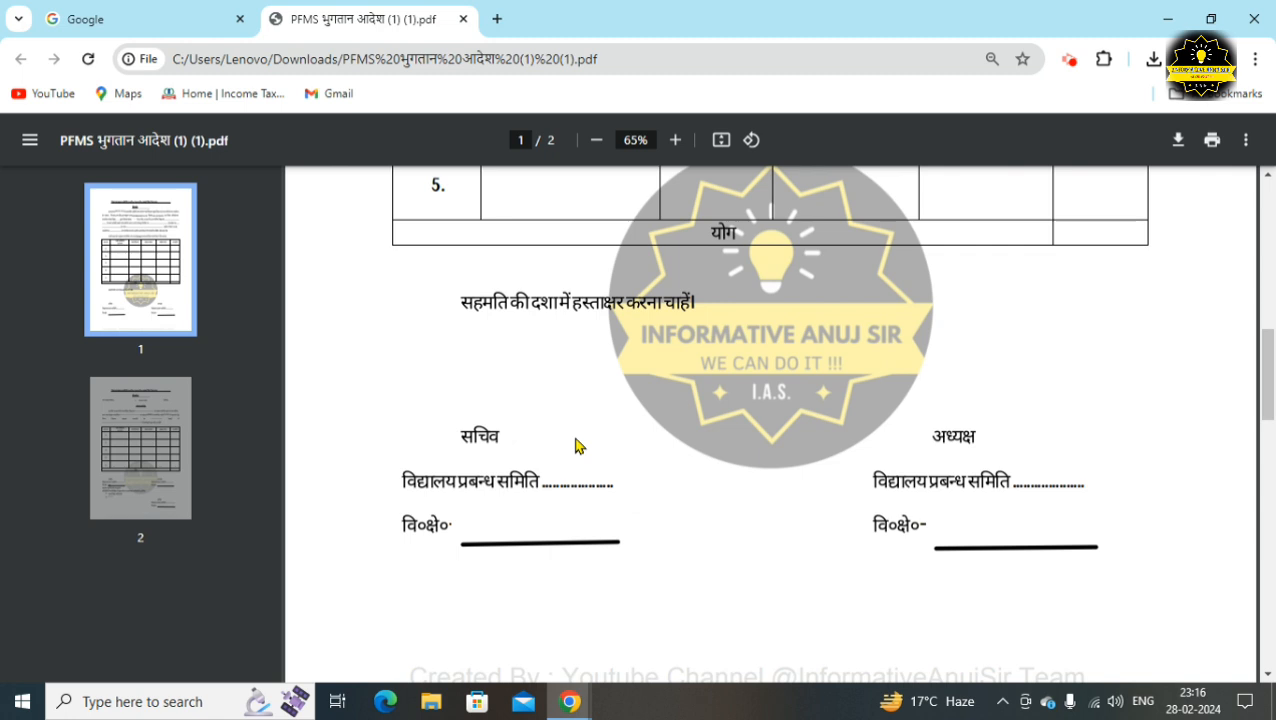
{"action": "scroll", "coordinate": [576, 446], "scroll_direction": "down", "scroll_amount": 8}
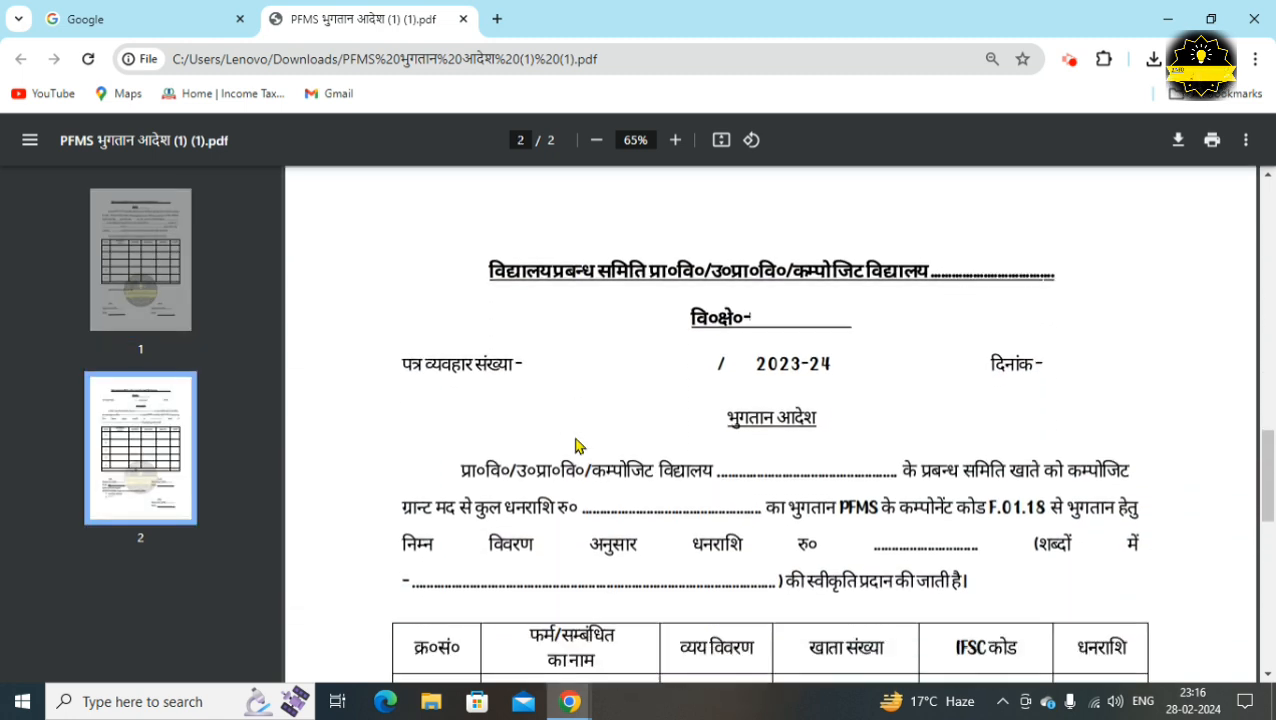
{"action": "scroll", "coordinate": [576, 446], "scroll_direction": "down", "scroll_amount": 1}
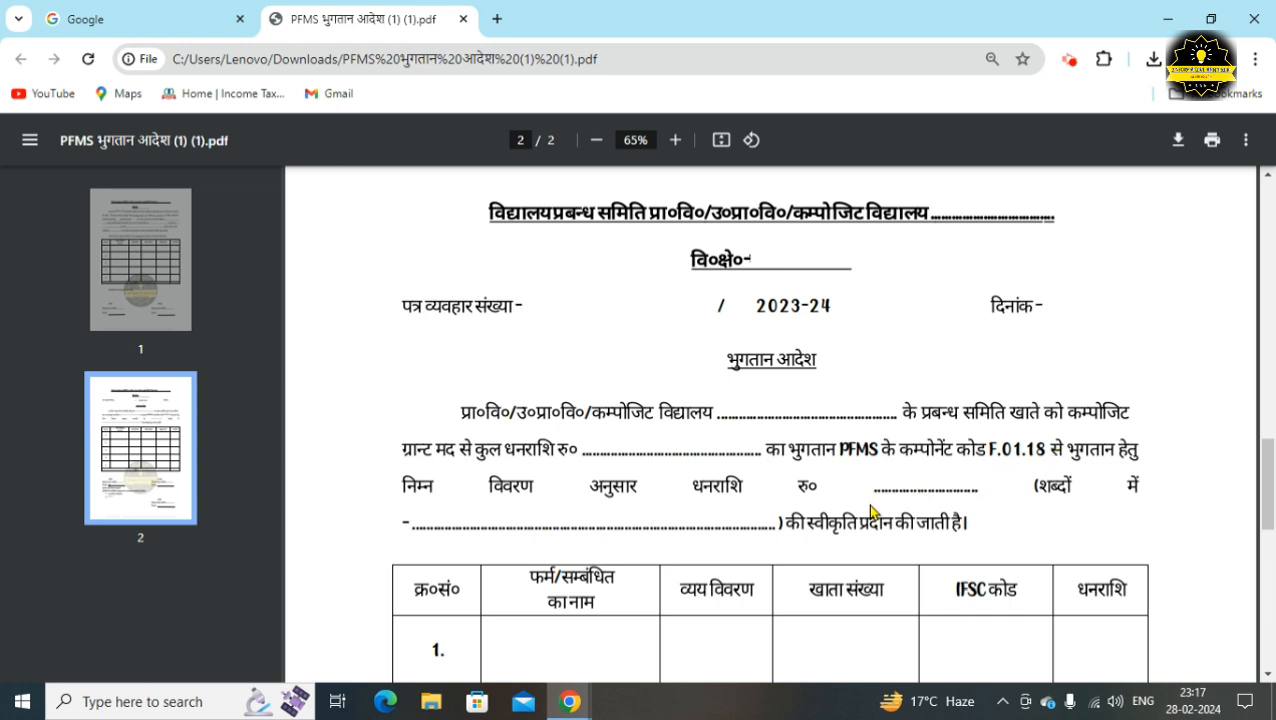
{"action": "scroll", "coordinate": [870, 512], "scroll_direction": "down", "scroll_amount": 3}
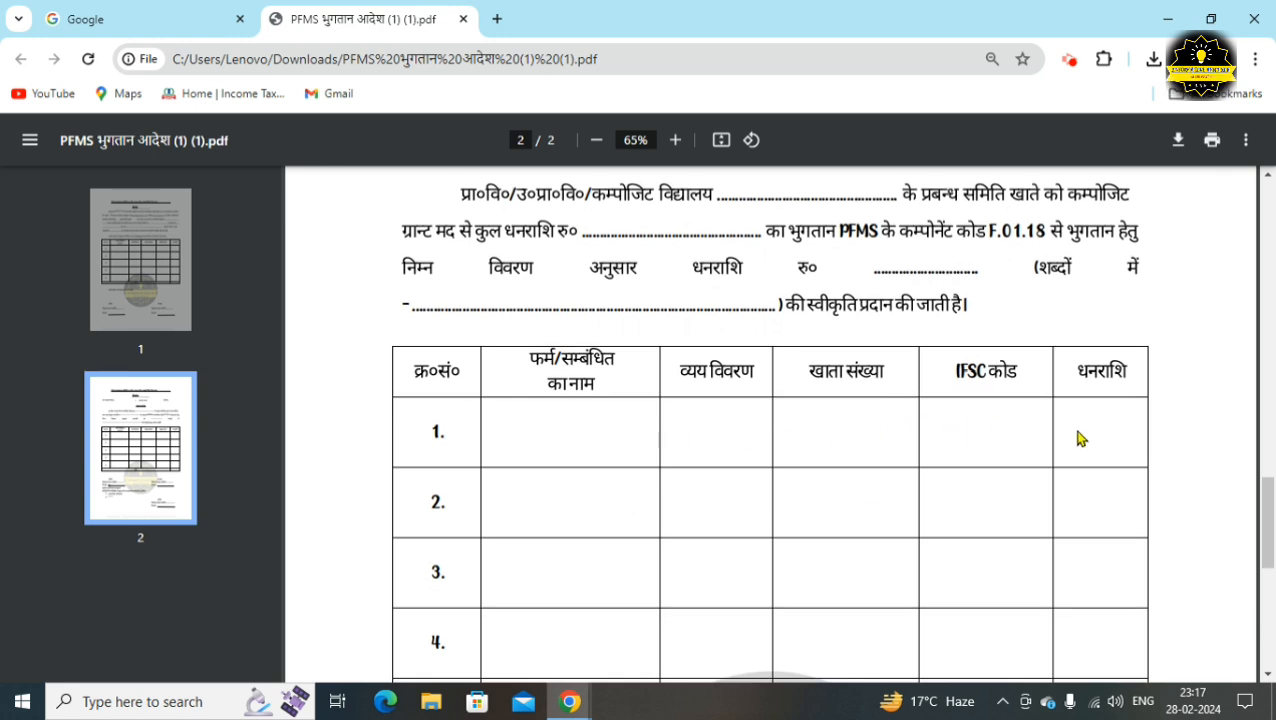
{"action": "scroll", "coordinate": [1078, 438], "scroll_direction": "down", "scroll_amount": 7}
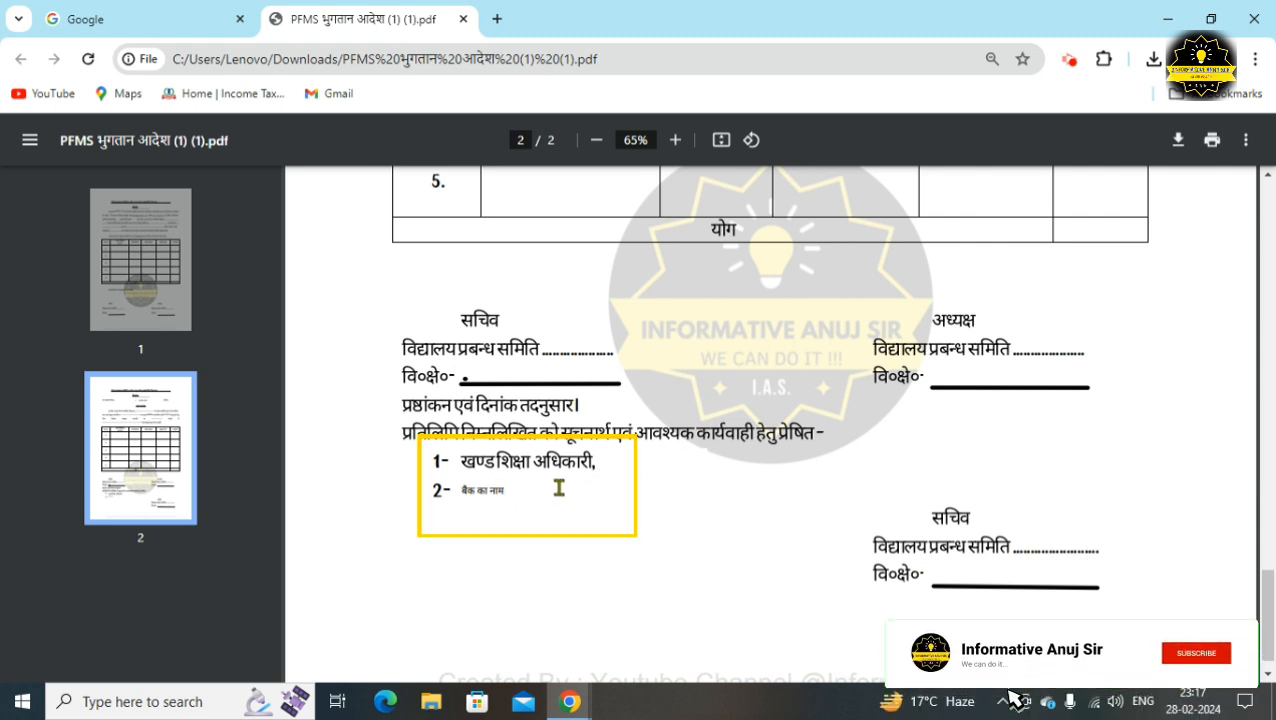
{"action": "scroll", "coordinate": [561, 487], "scroll_direction": "up", "scroll_amount": 5}
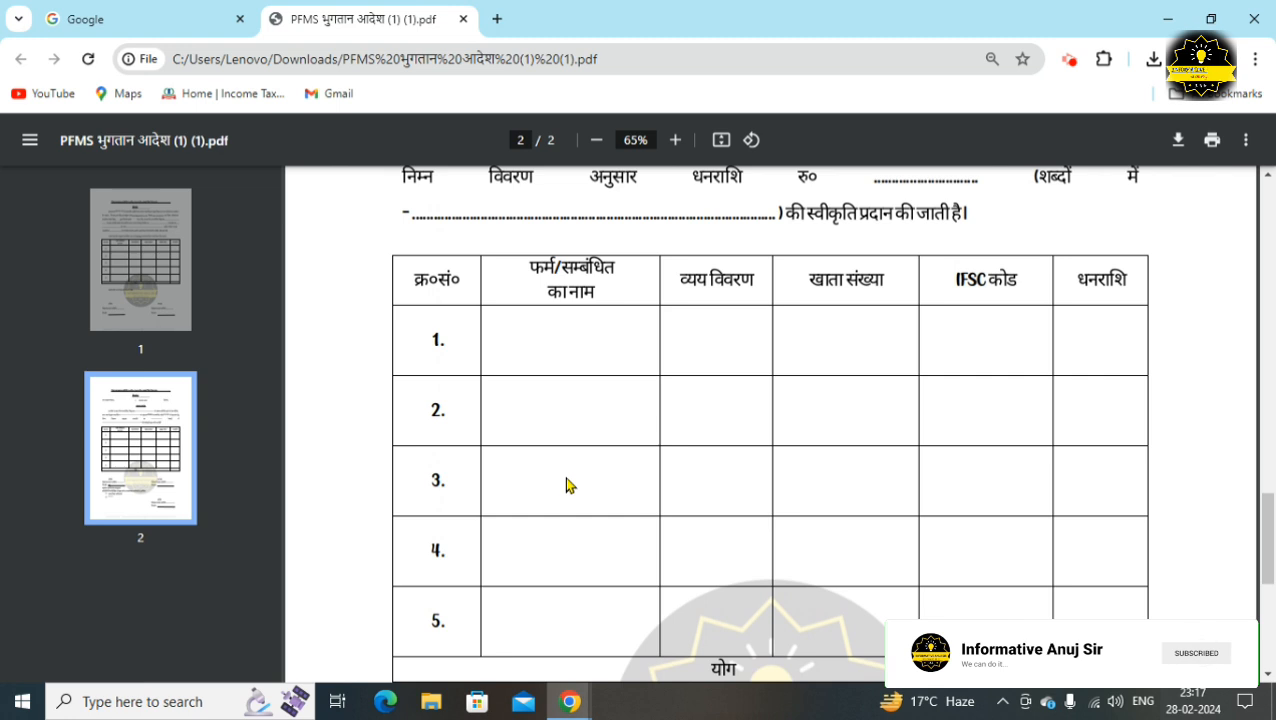
{"action": "scroll", "coordinate": [566, 485], "scroll_direction": "up", "scroll_amount": 4}
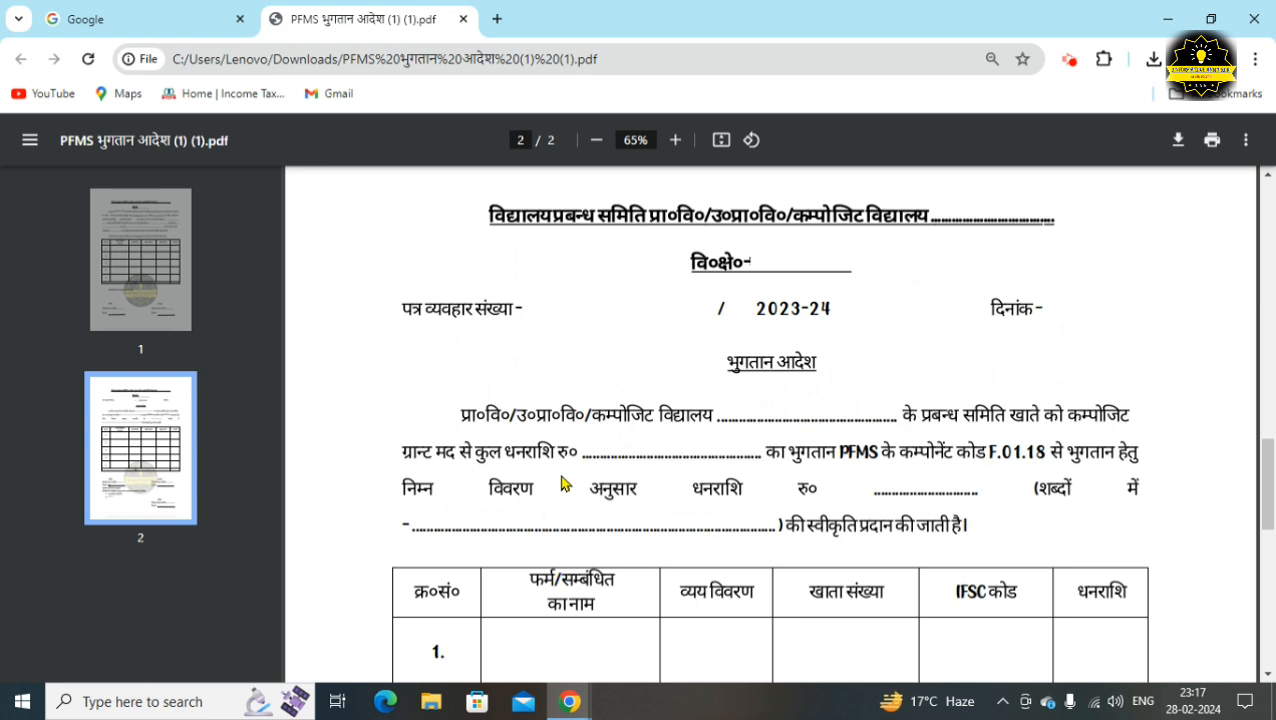
Search Google for PFMS from the Google home page
{"action": "left_click", "coordinate": [127, 10]}
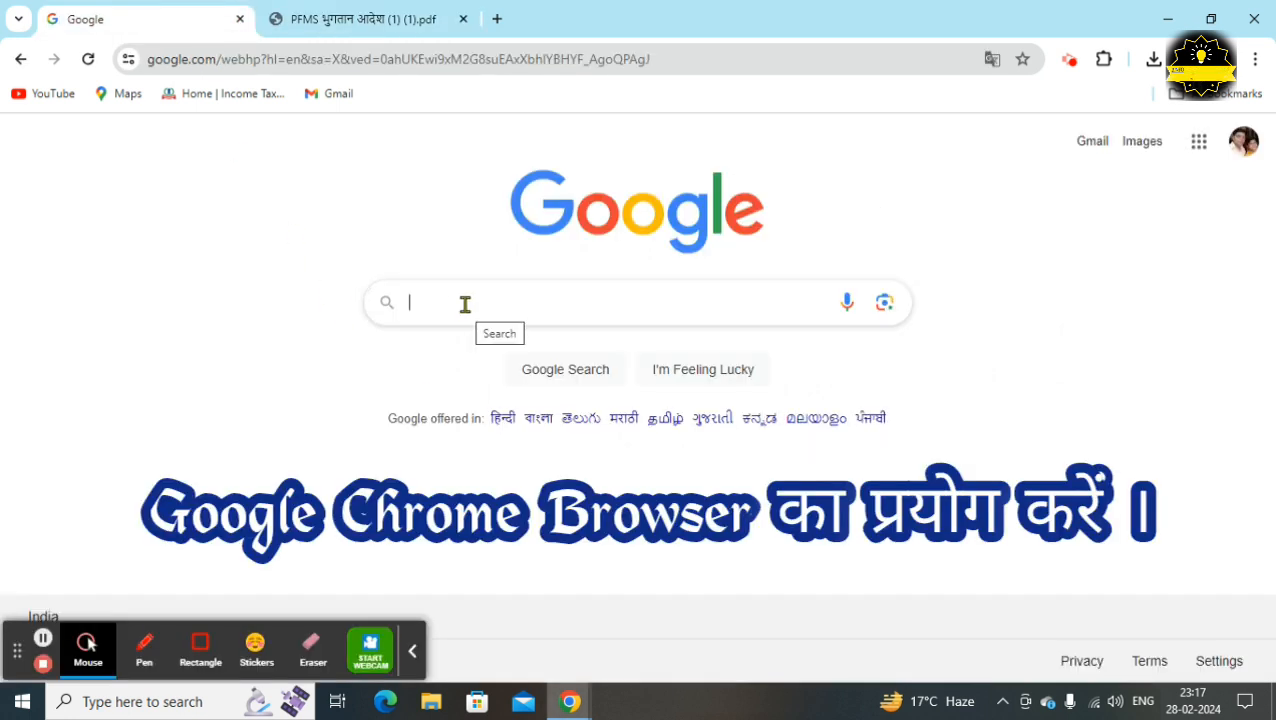
{"action": "type", "text": "PFMS"}
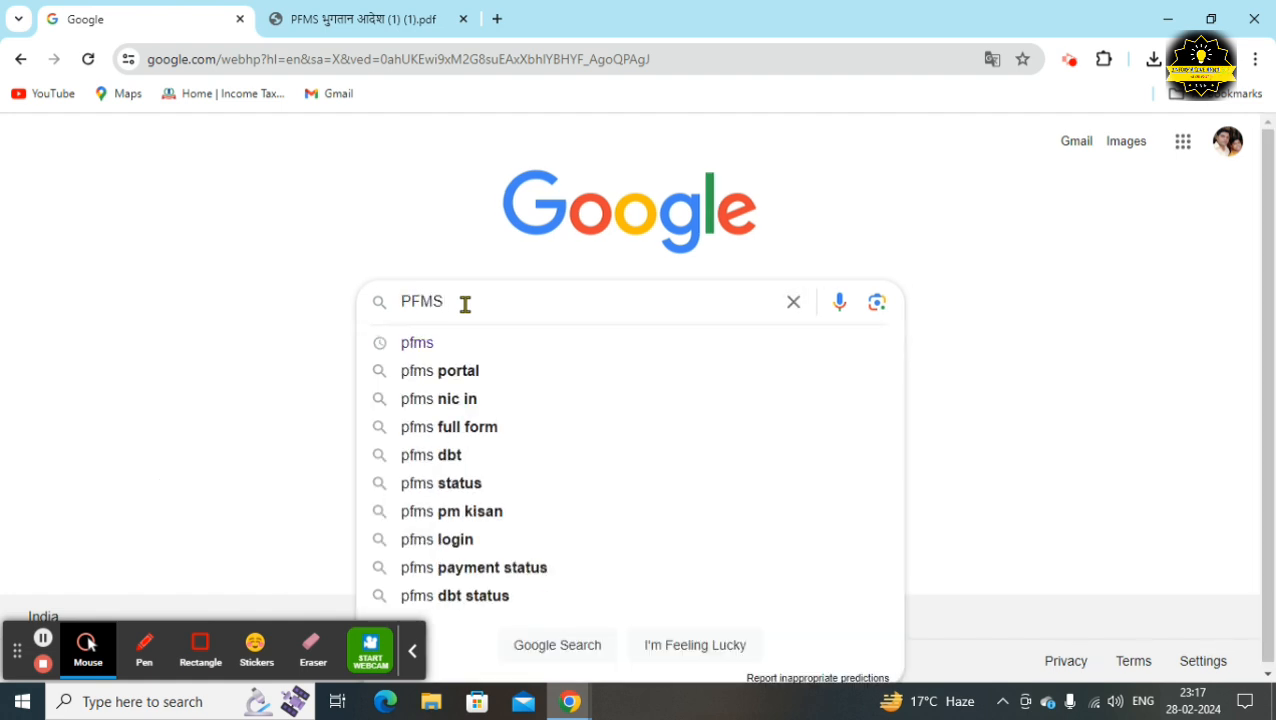
{"action": "key", "text": "Return"}
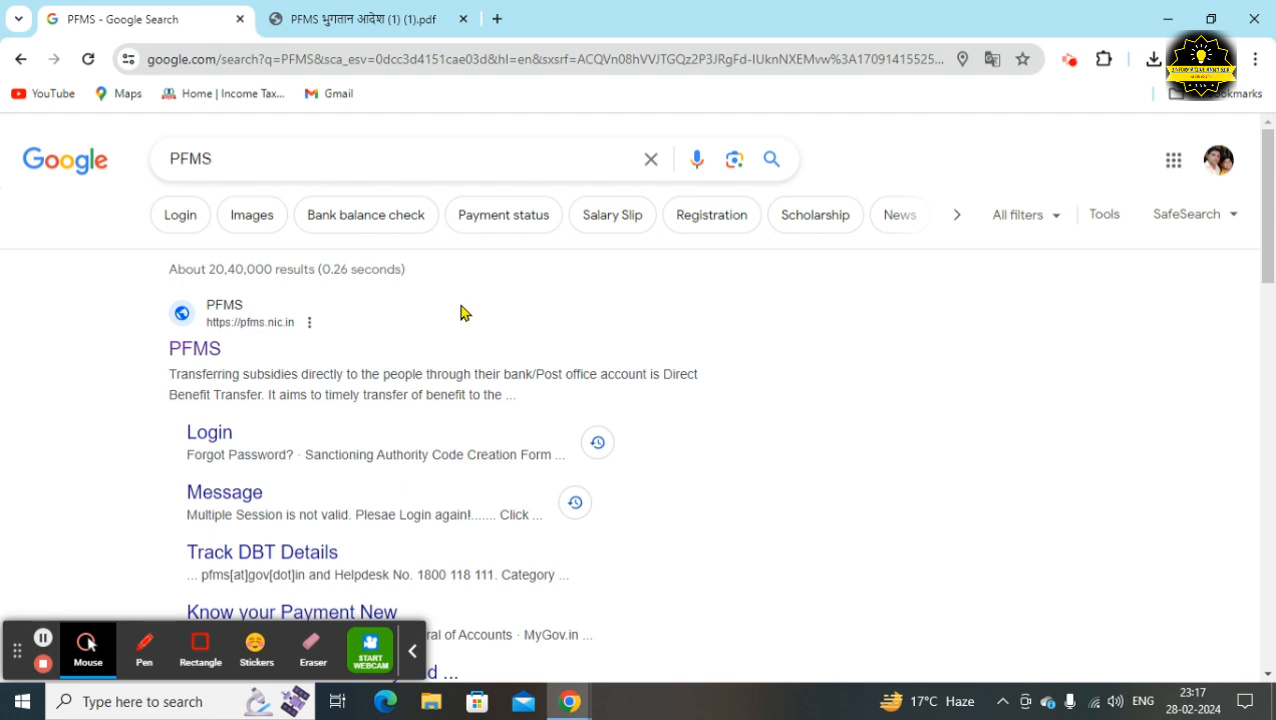
{"action": "left_click", "coordinate": [200, 648]}
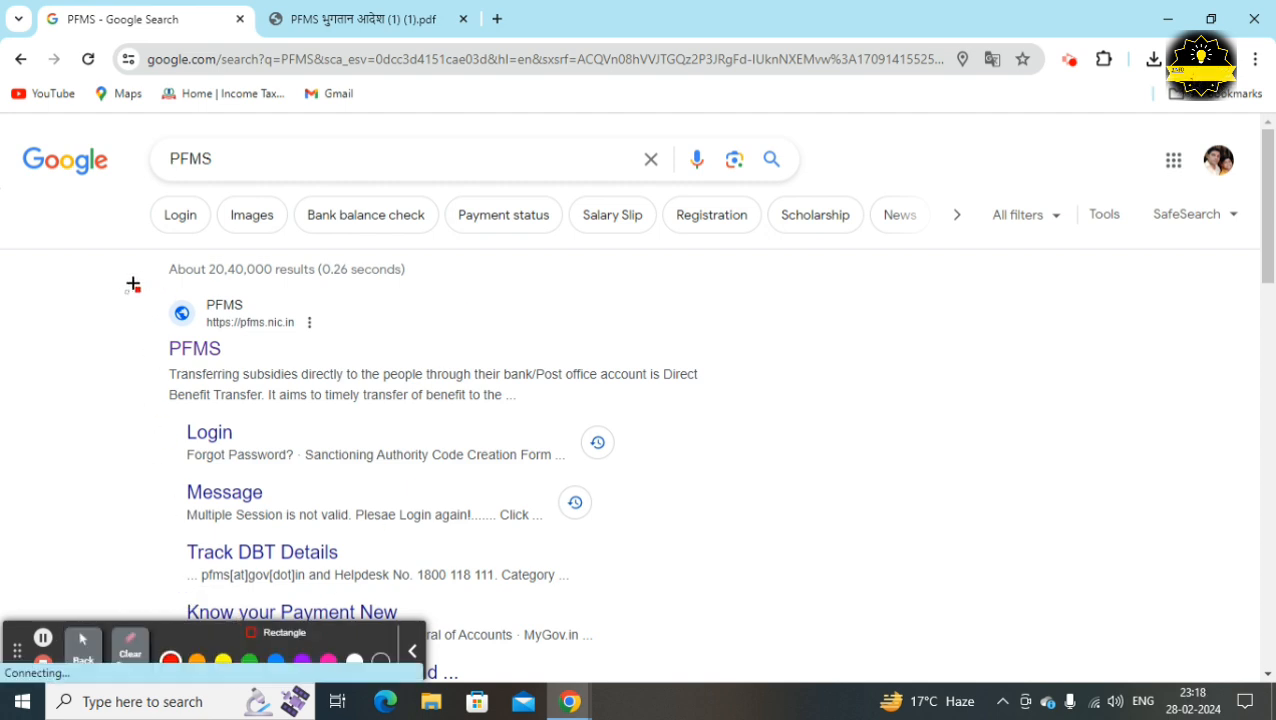
{"action": "mouse_move", "coordinate": [124, 293]}
{"action": "left_mouse_down"}
{"action": "mouse_move", "coordinate": [218, 381]}
{"action": "mouse_move", "coordinate": [384, 416]}
{"action": "left_mouse_up"}
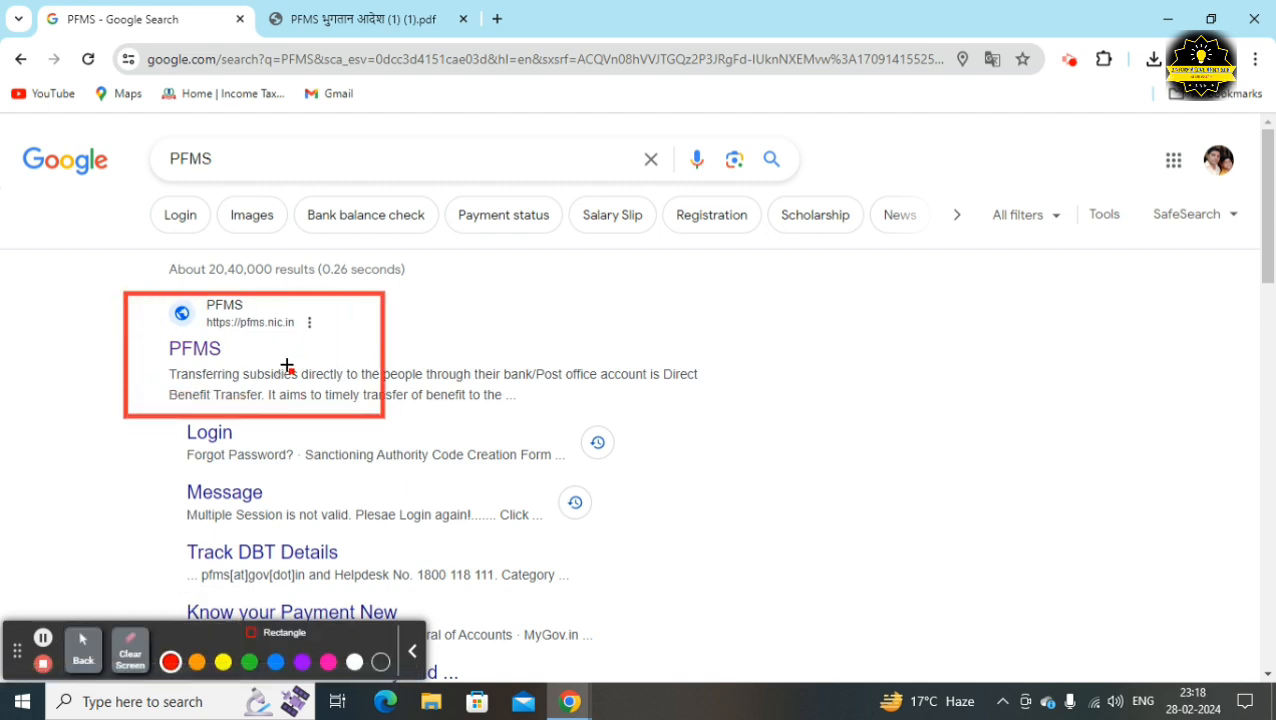
{"action": "key", "text": "Escape"}
Open the official pfms.nic.in result to reach the PFMS website
{"action": "left_click", "coordinate": [180, 352]}
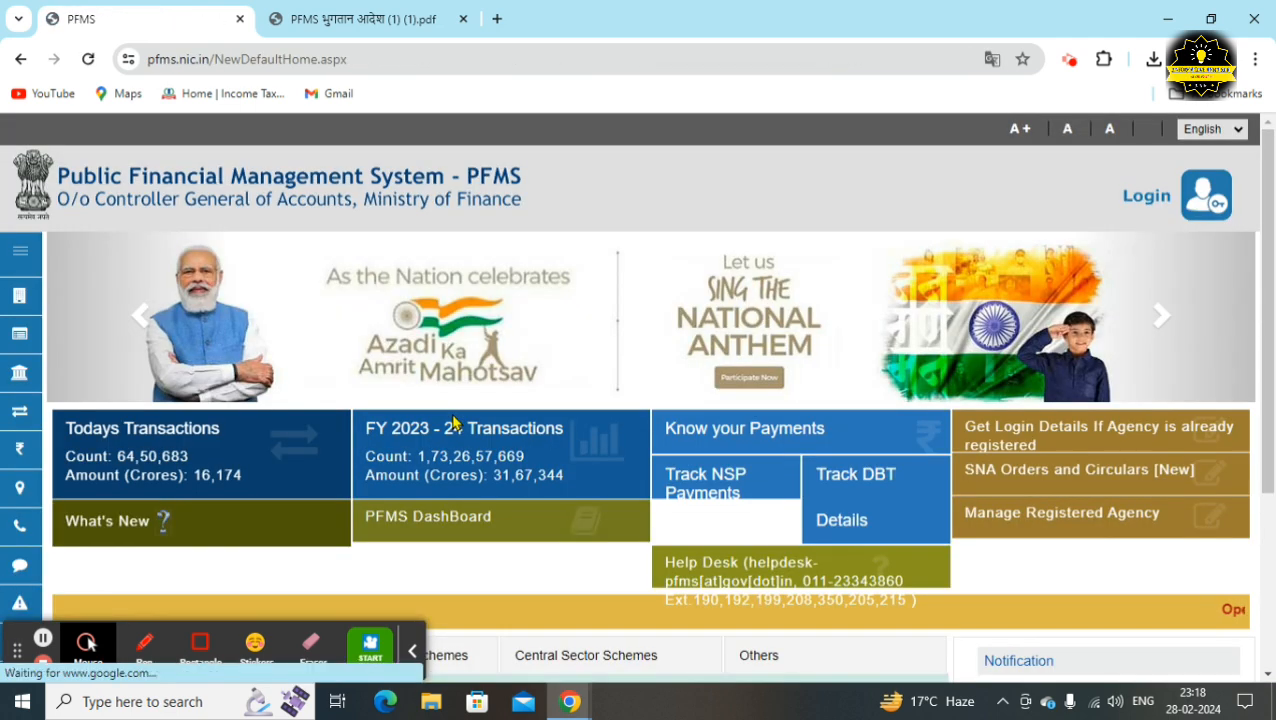
{"action": "left_click", "coordinate": [200, 648]}
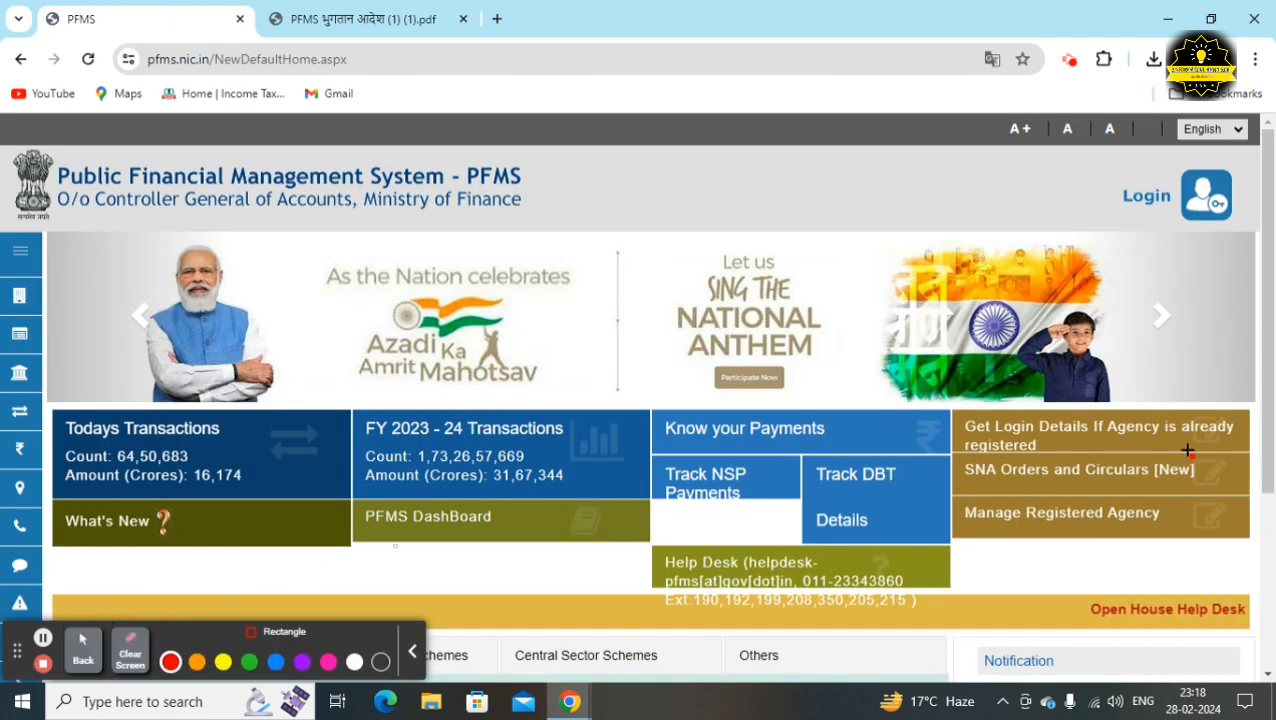
{"action": "left_click_drag", "start_coordinate": [1126, 181], "coordinate": [1193, 231]}
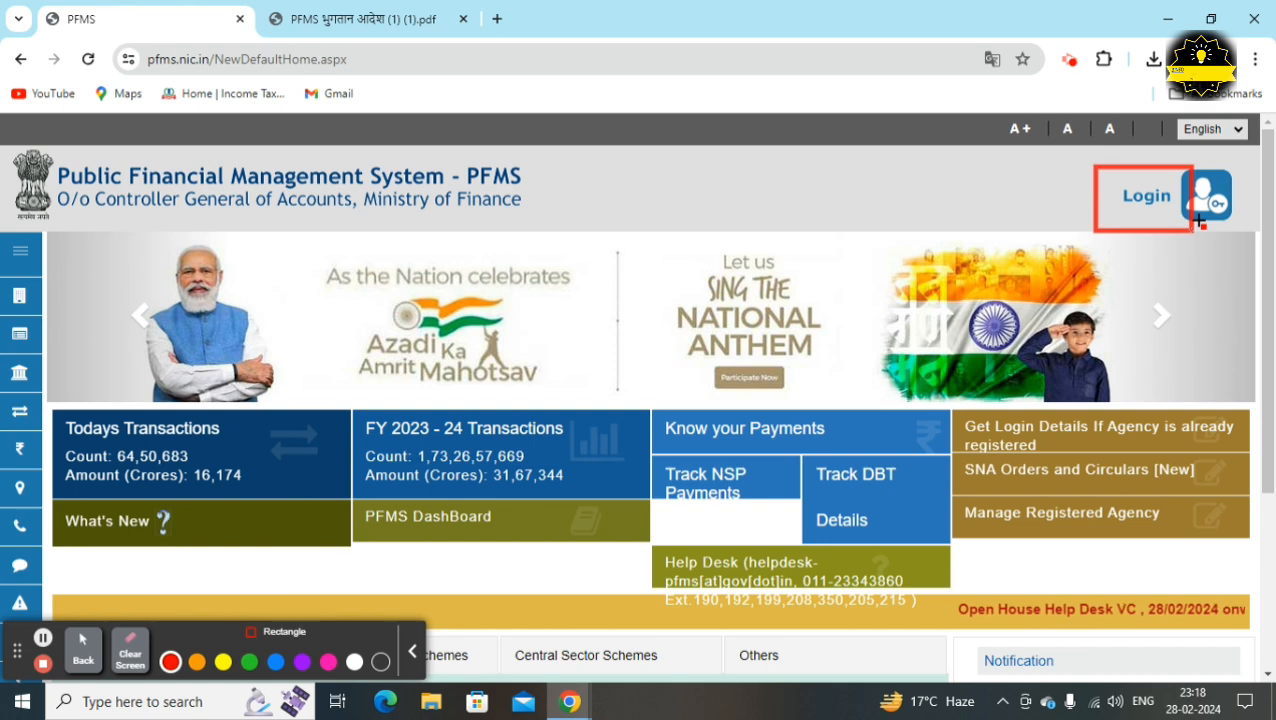
{"action": "left_click", "coordinate": [130, 648]}
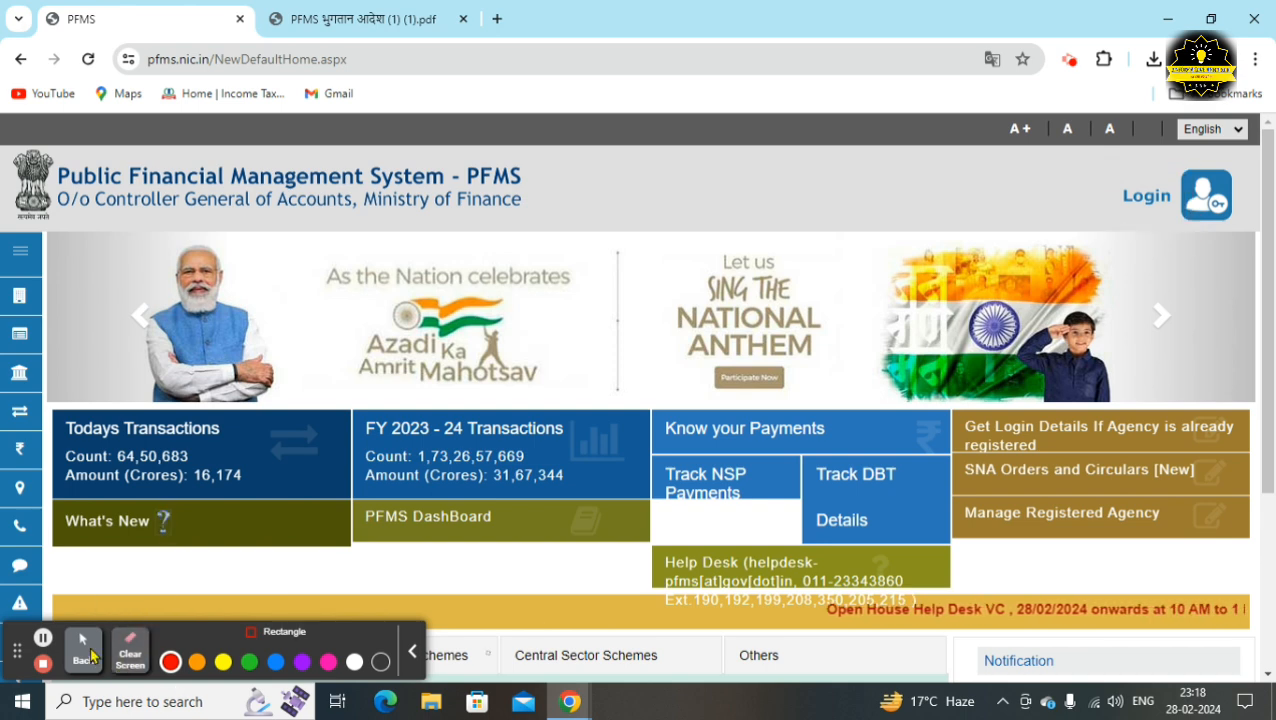
{"action": "left_click", "coordinate": [83, 648]}
Log in to PFMS for 2023-2024, entering the word verification captcha
{"action": "left_click", "coordinate": [1140, 192]}
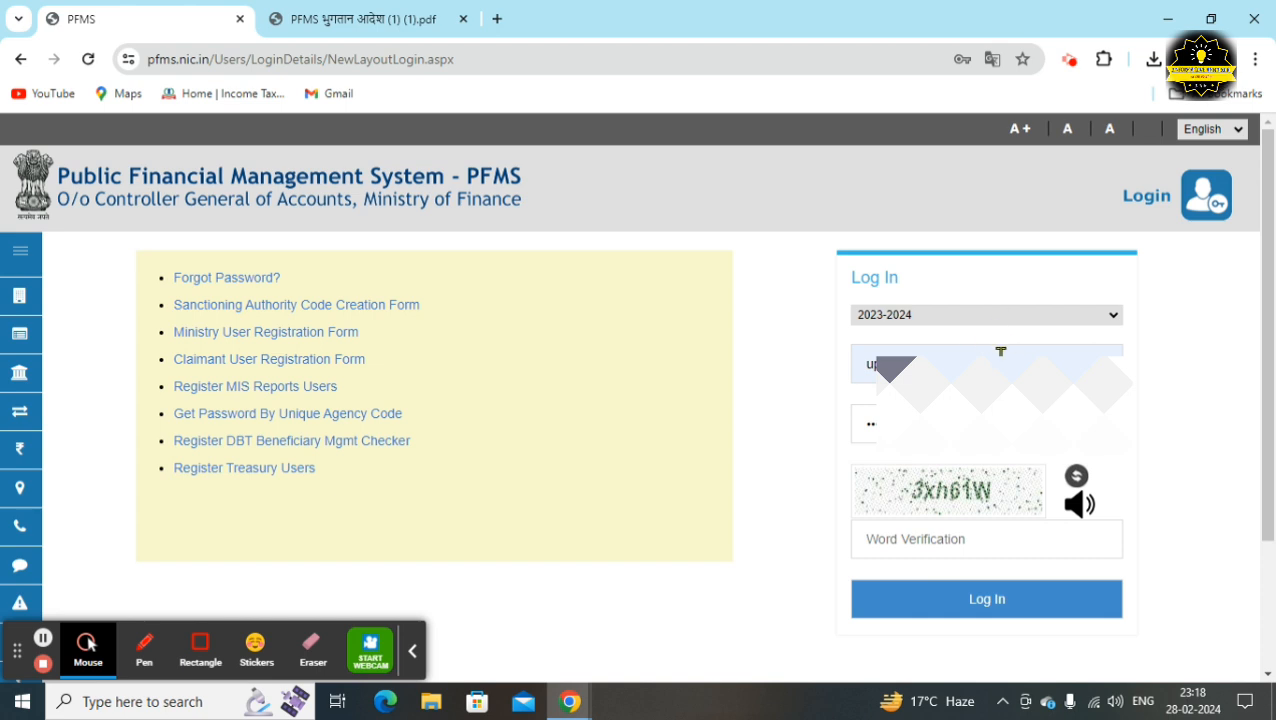
{"action": "left_click", "coordinate": [934, 555]}
{"action": "type", "text": "3xh61W"}
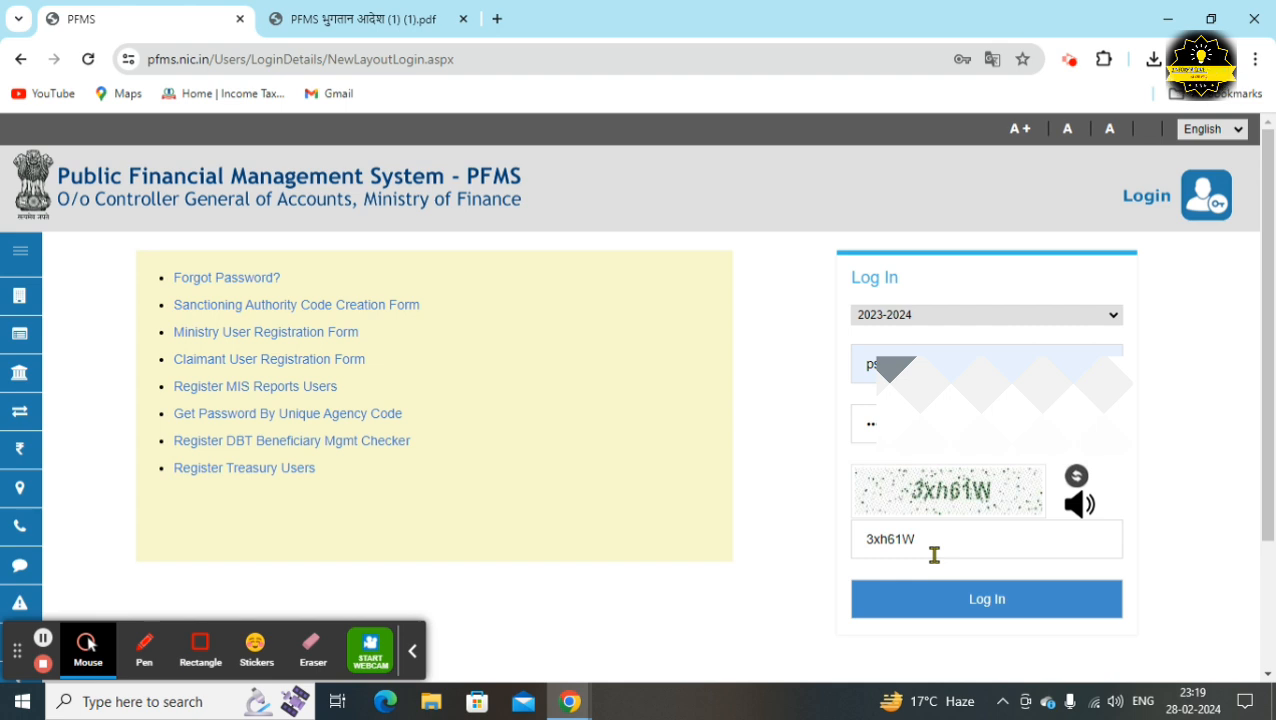
{"action": "left_click", "coordinate": [987, 601]}
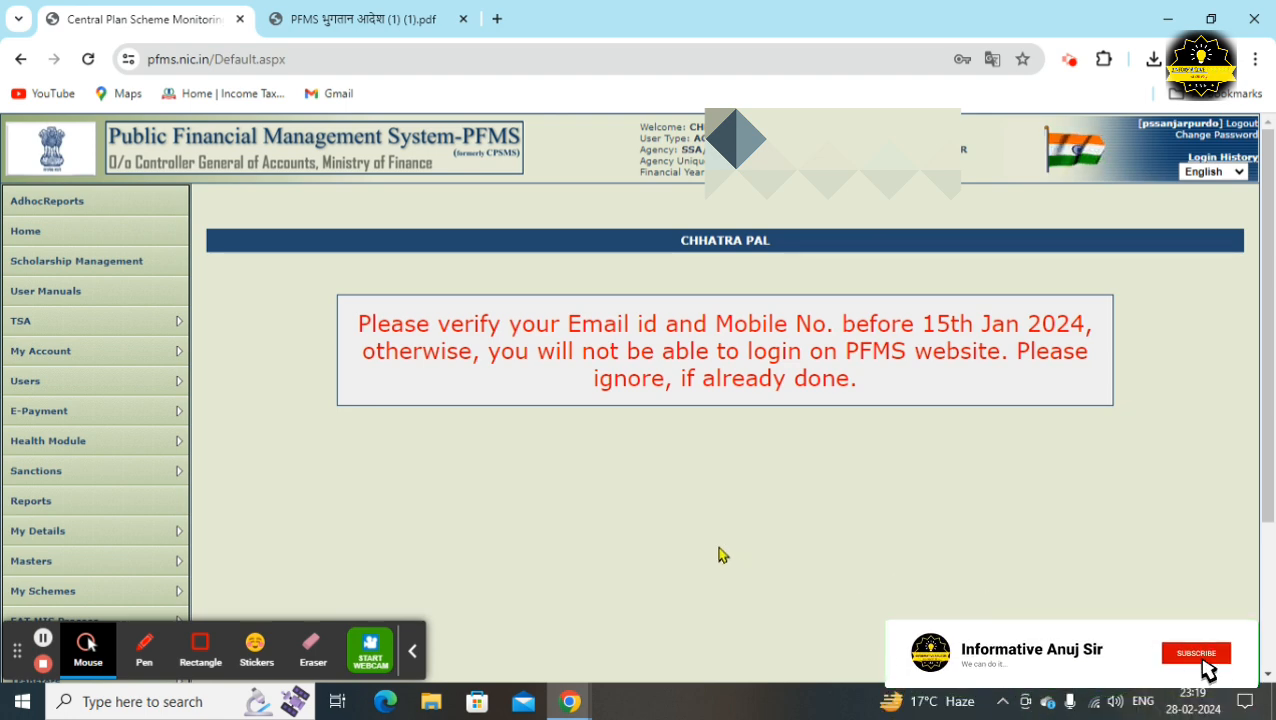
Open the Create Vendor form through Masters > Vendors > Add New
{"action": "scroll", "coordinate": [350, 513], "scroll_direction": "down", "scroll_amount": 3}
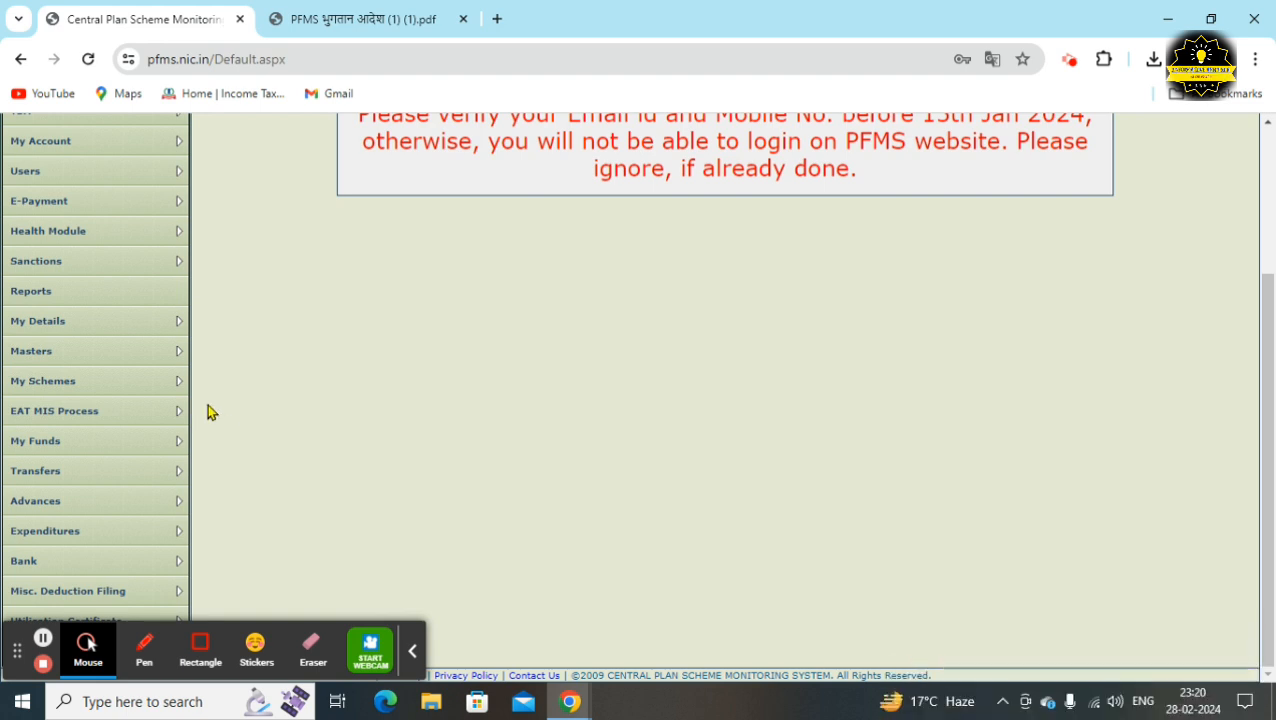
{"action": "mouse_move", "coordinate": [125, 362]}
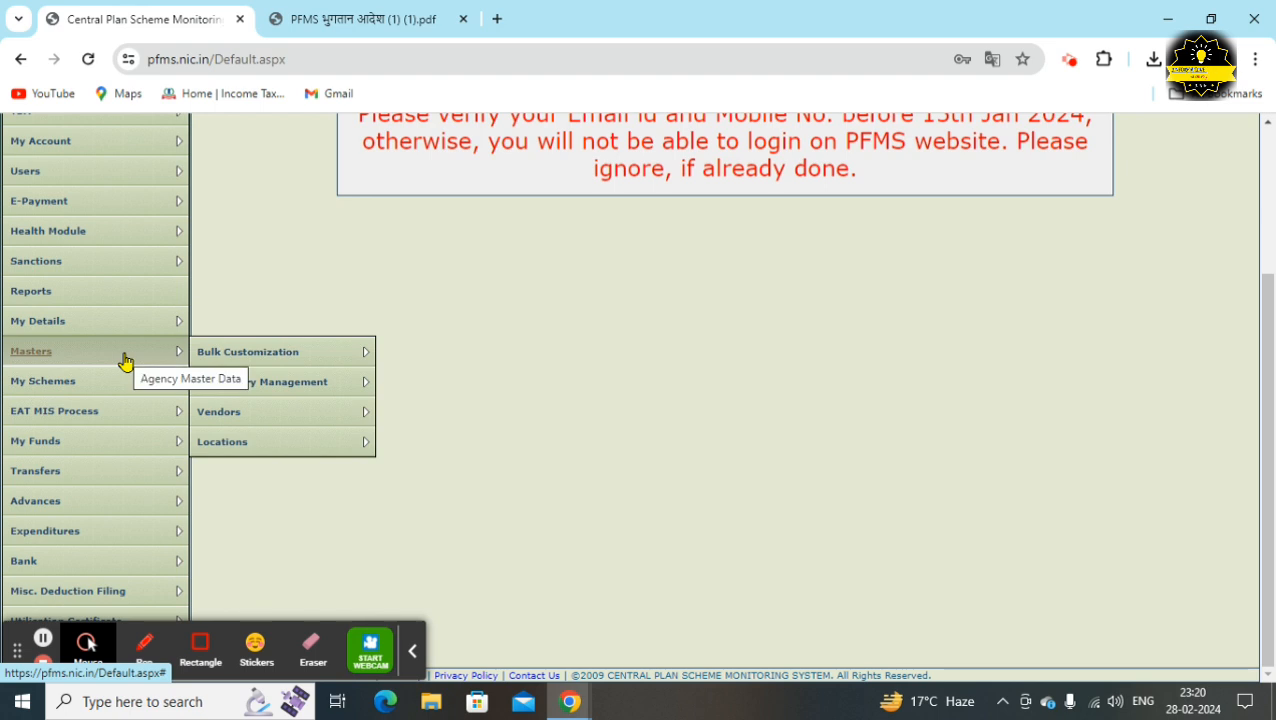
{"action": "mouse_move", "coordinate": [248, 418]}
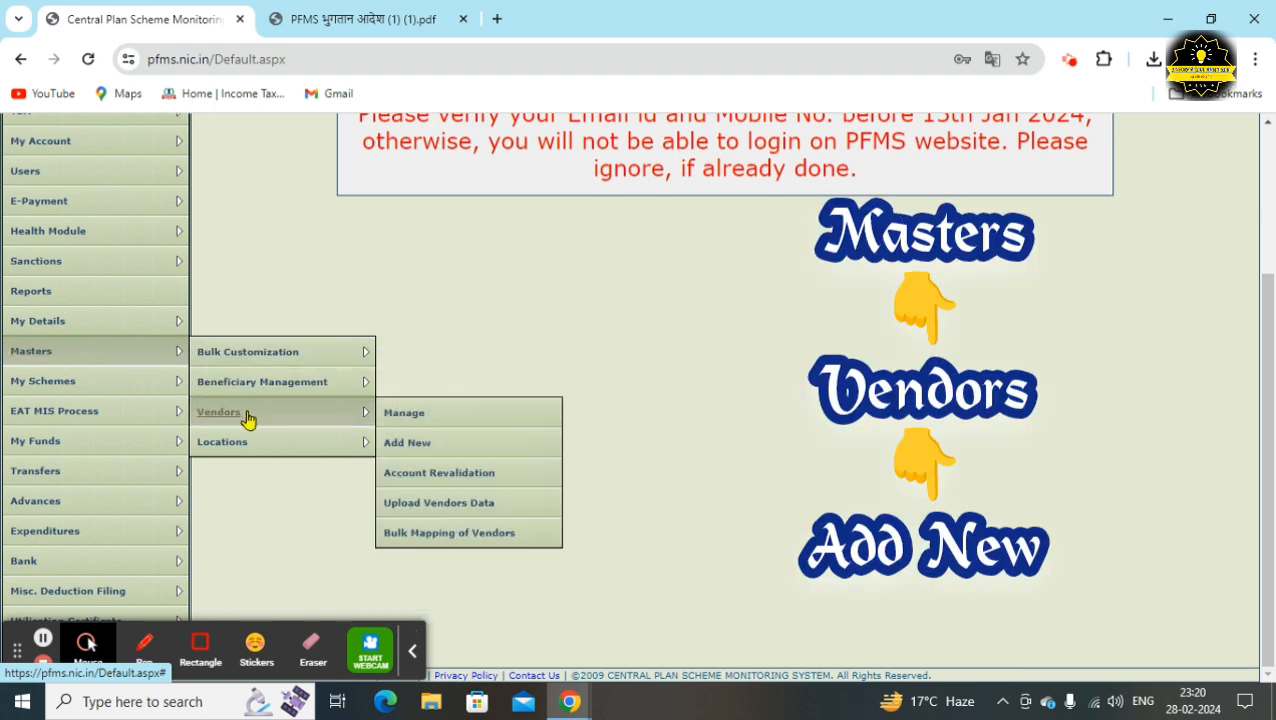
{"action": "left_click", "coordinate": [429, 441]}
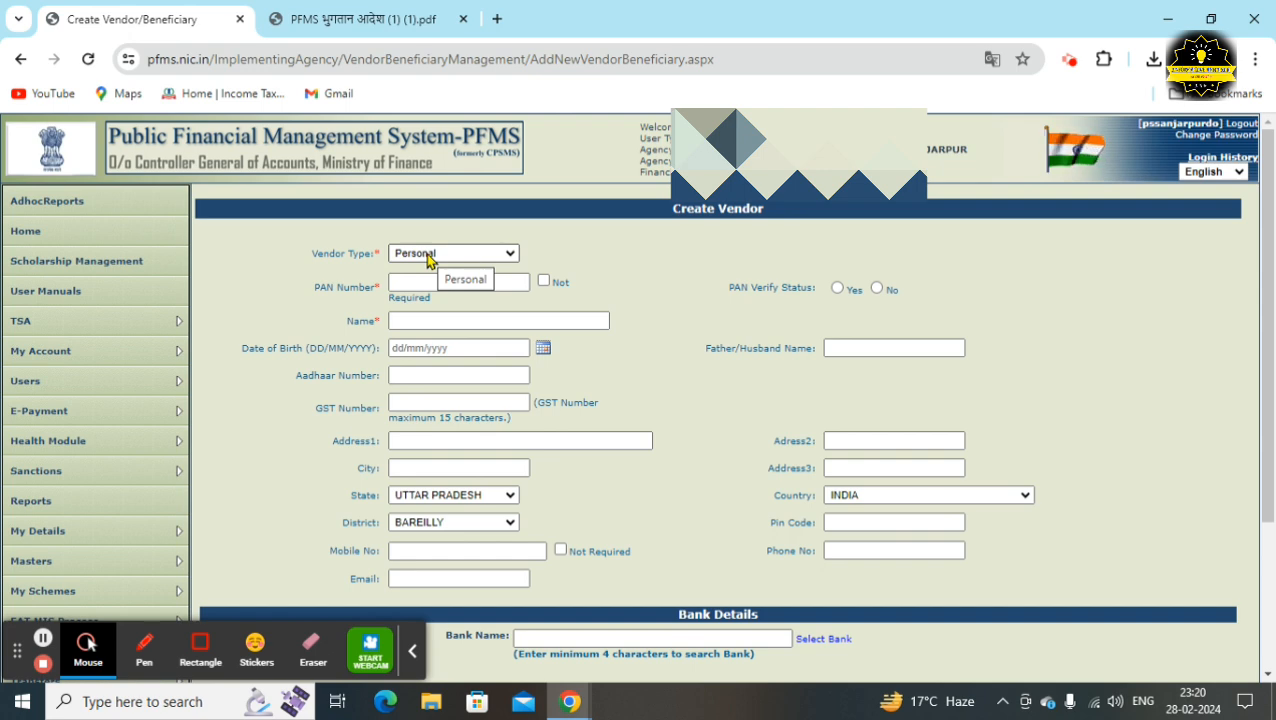
Set Vendor Type to Commercial and go through PAN, Name, GST and Address fields, keeping district BAREILLY
{"action": "left_click", "coordinate": [429, 257]}
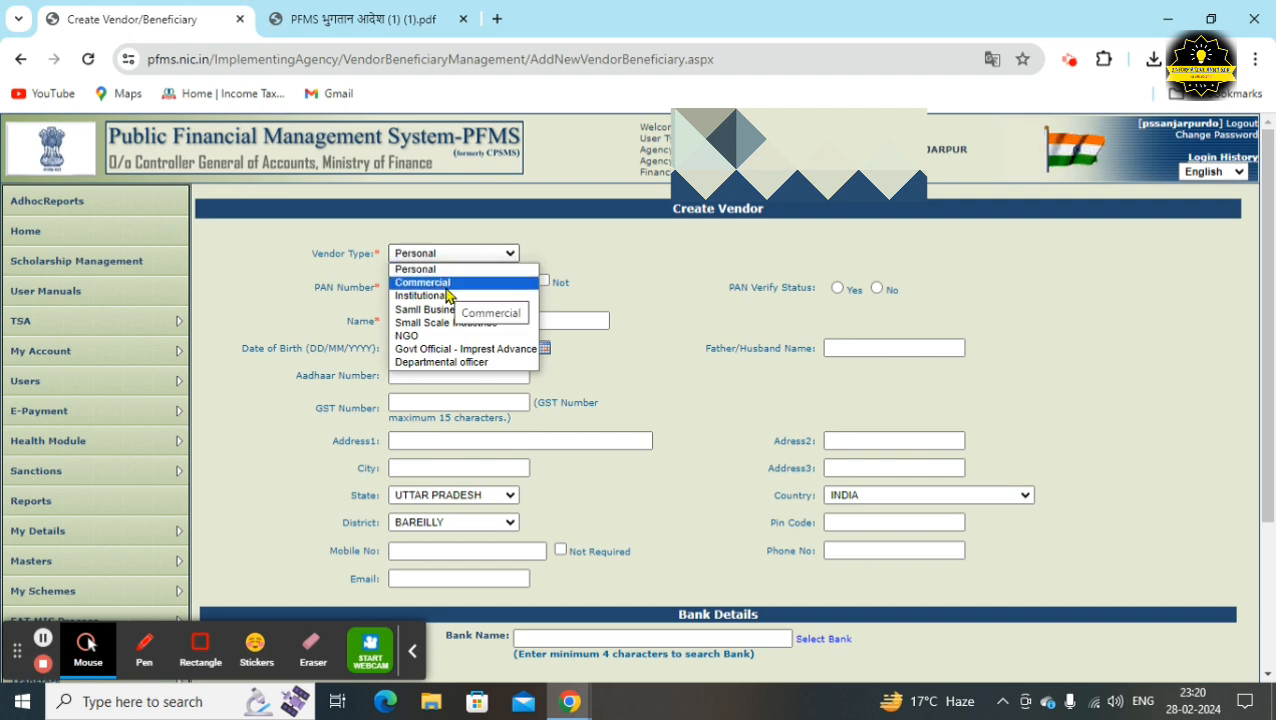
{"action": "left_click", "coordinate": [447, 283]}
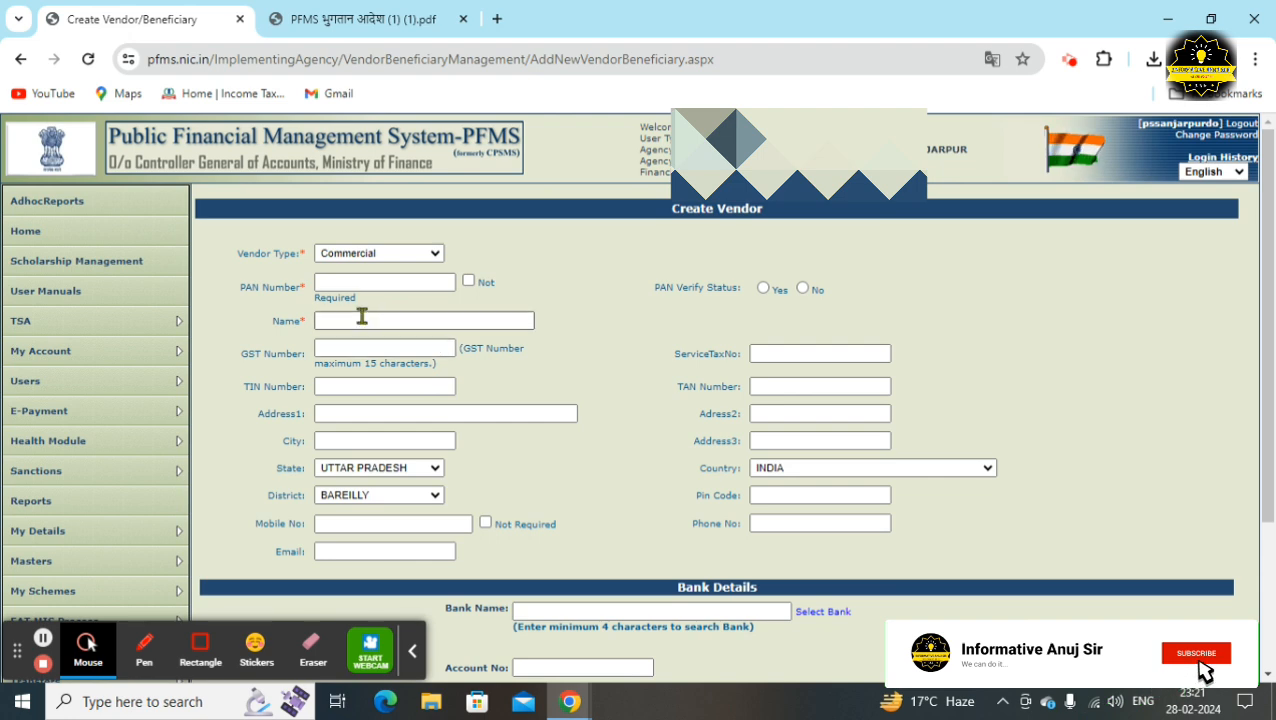
{"action": "left_click", "coordinate": [357, 283]}
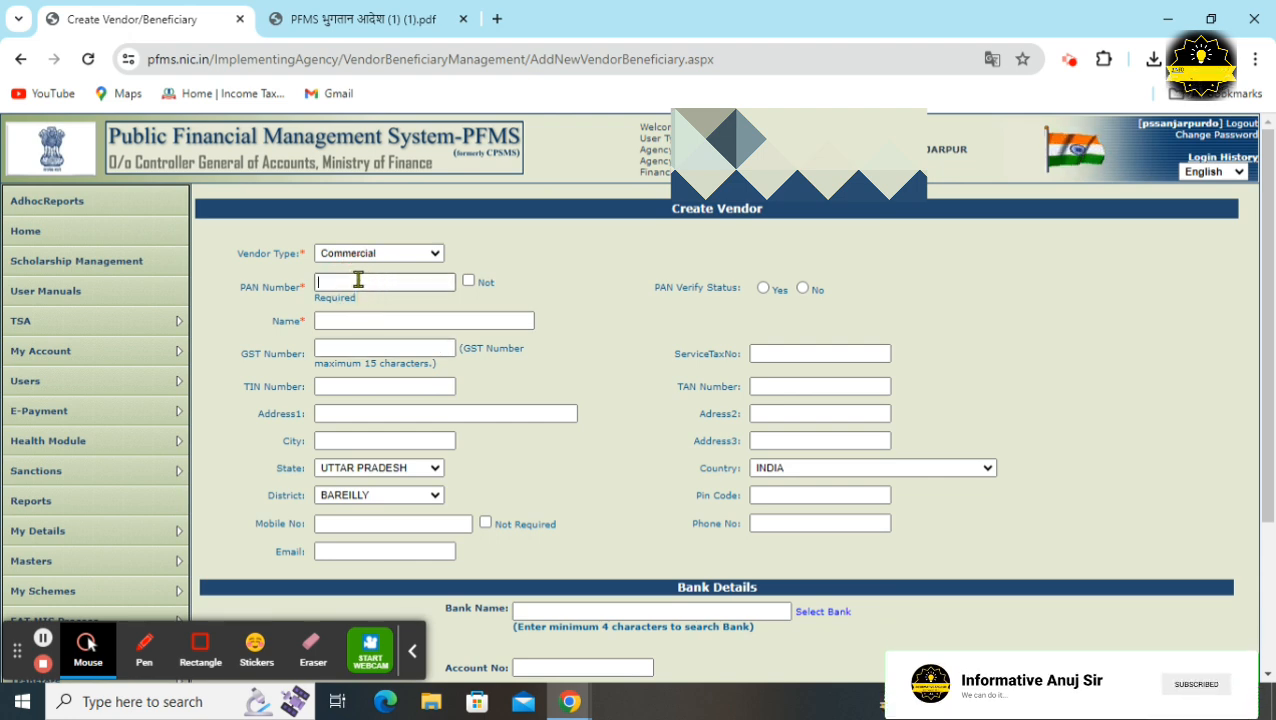
{"action": "left_click", "coordinate": [357, 320]}
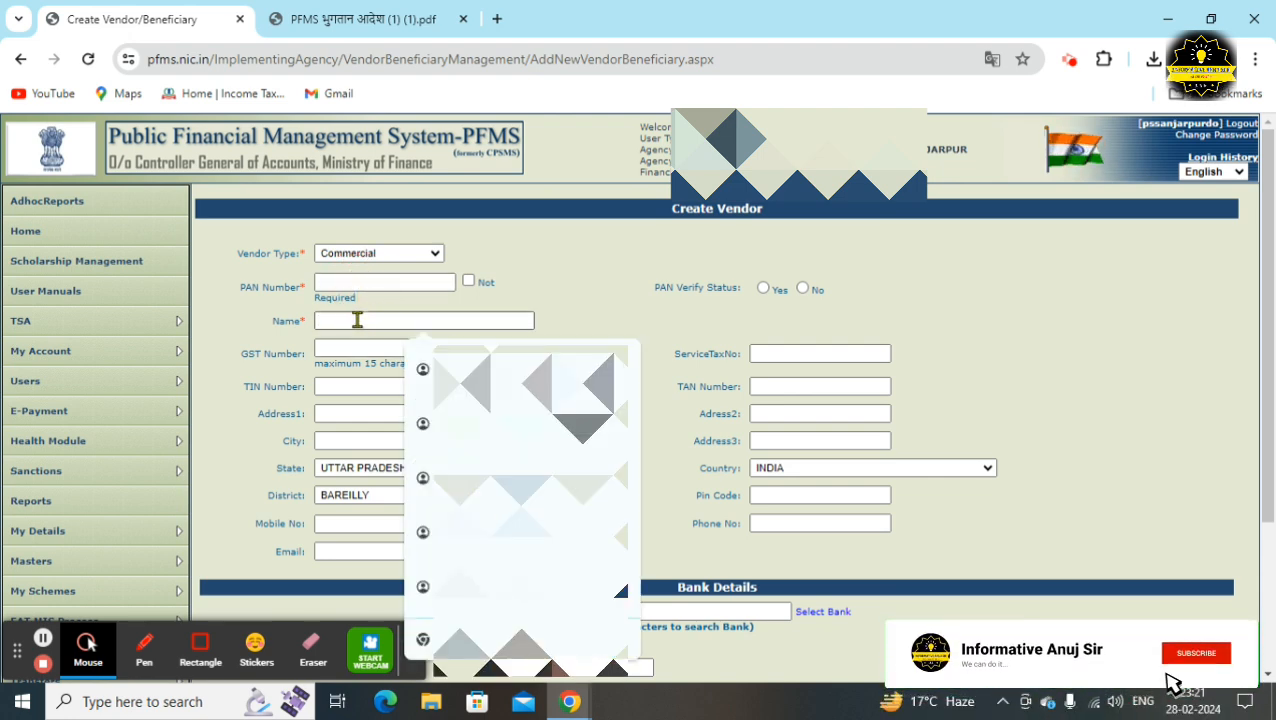
{"action": "left_click", "coordinate": [514, 298]}
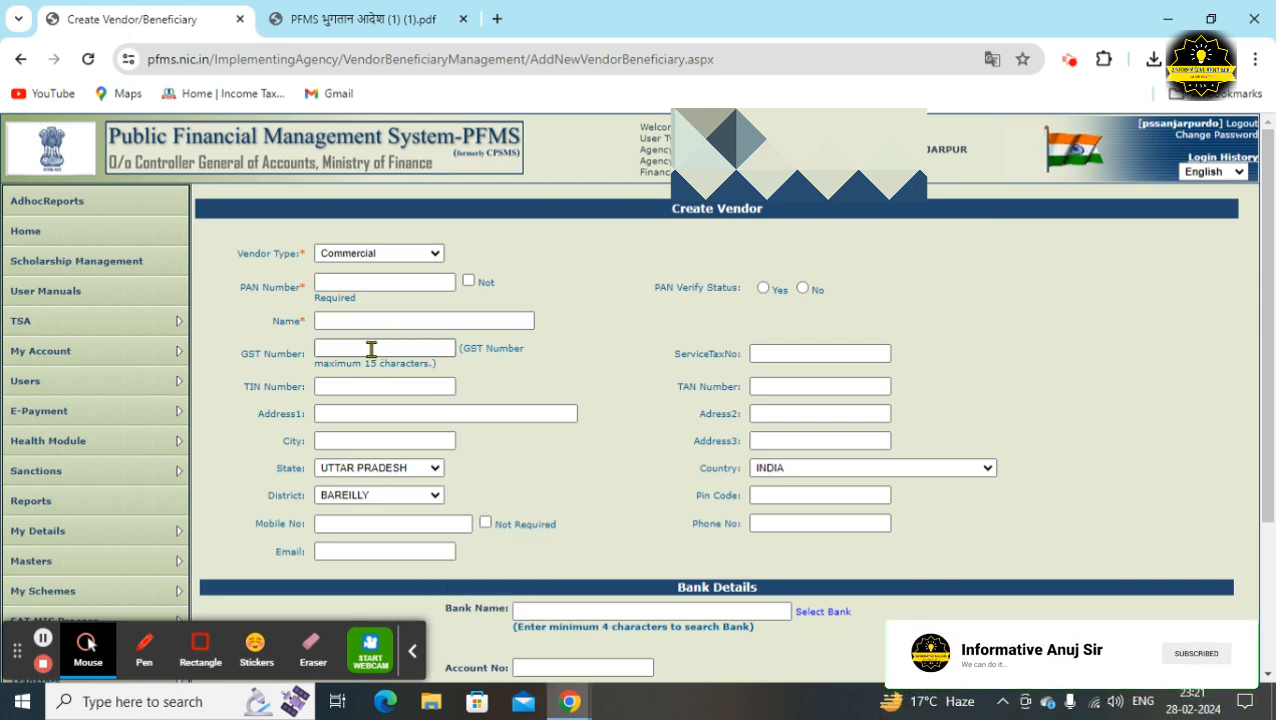
{"action": "left_click", "coordinate": [371, 349]}
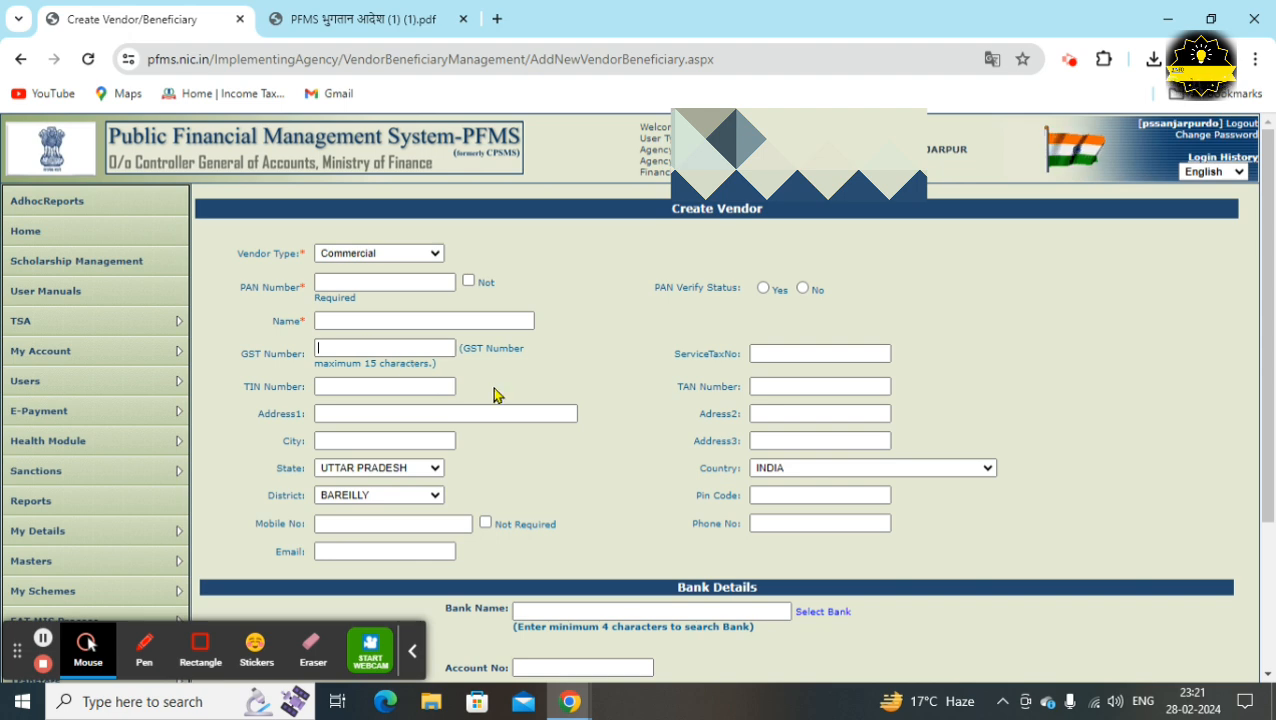
{"action": "scroll", "coordinate": [517, 385], "scroll_direction": "down", "scroll_amount": 1}
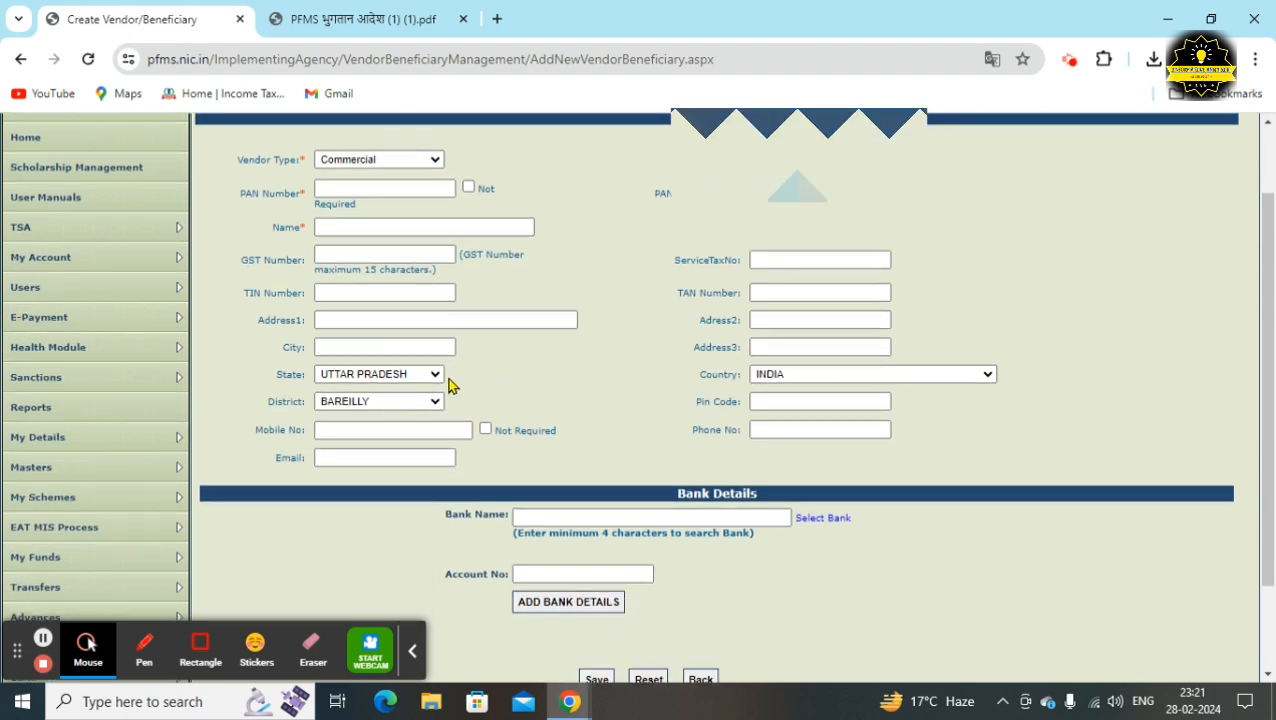
{"action": "left_click", "coordinate": [351, 319]}
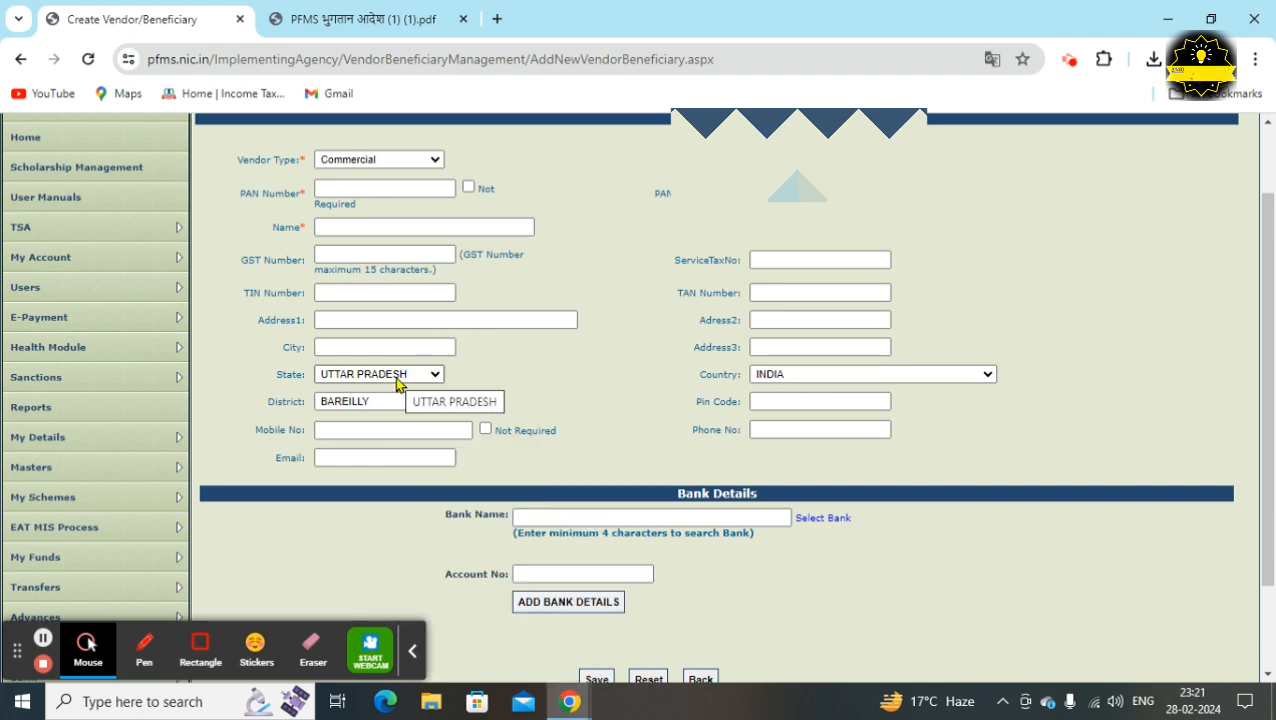
{"action": "left_click", "coordinate": [393, 410]}
{"action": "left_click", "coordinate": [393, 411]}
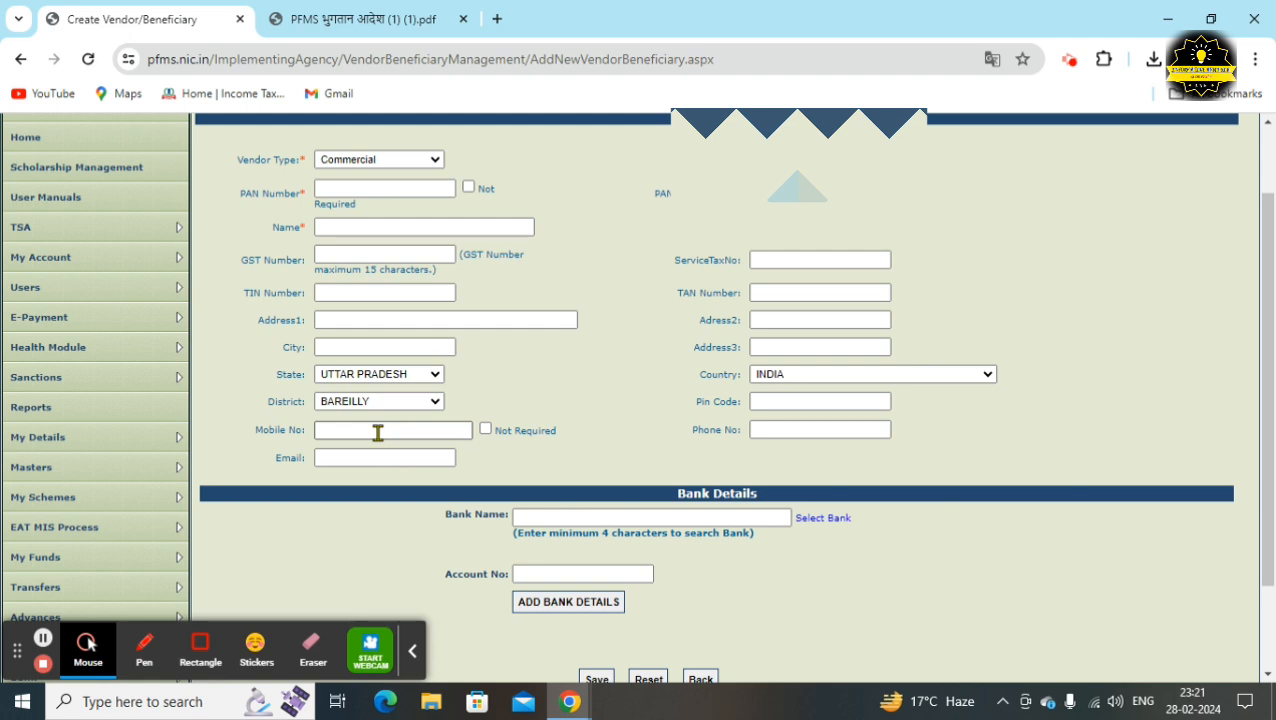
Mark Mobile No as Not Required and accept the payment-alerts warning
{"action": "left_click", "coordinate": [486, 431]}
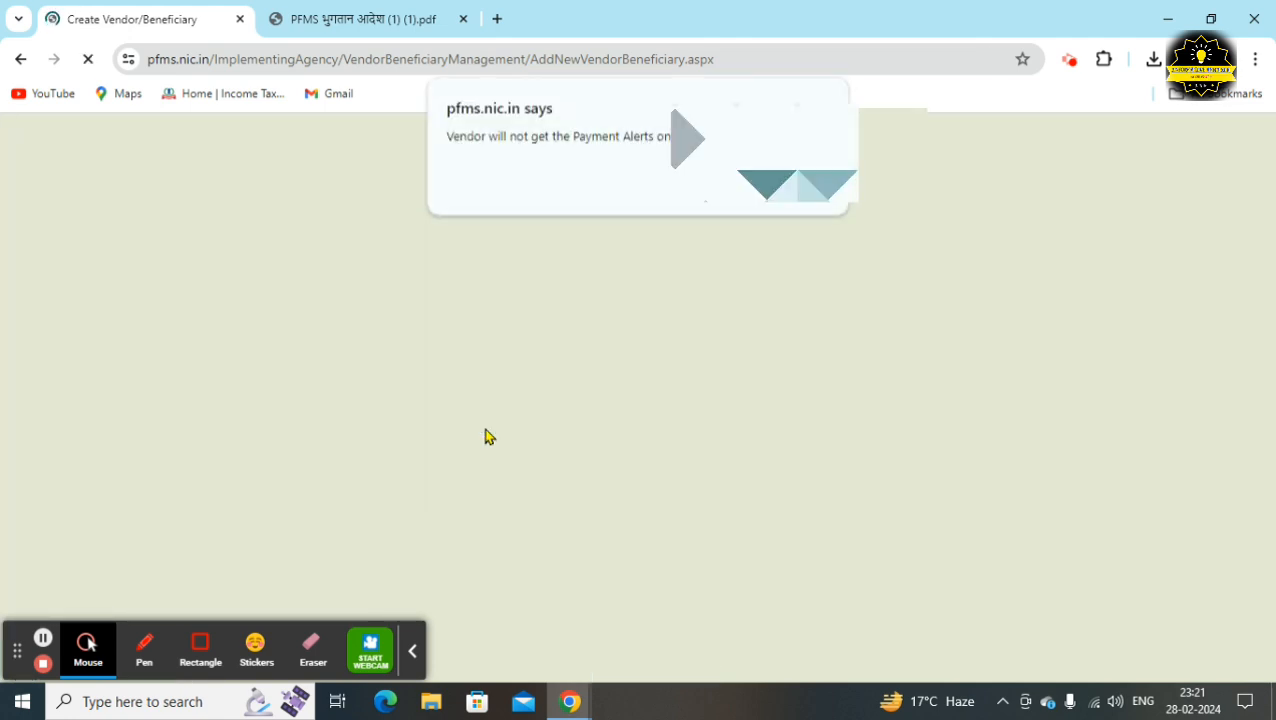
{"action": "left_click", "coordinate": [805, 190]}
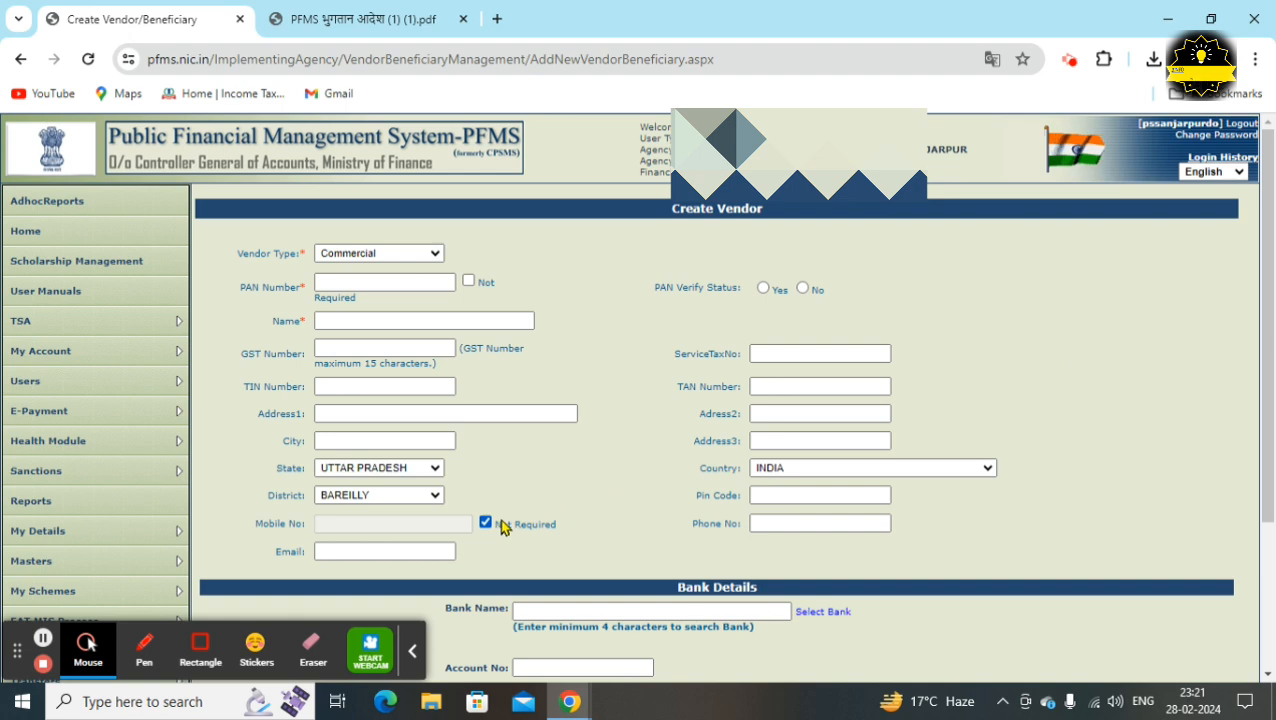
{"action": "scroll", "coordinate": [501, 527], "scroll_direction": "down", "scroll_amount": 1}
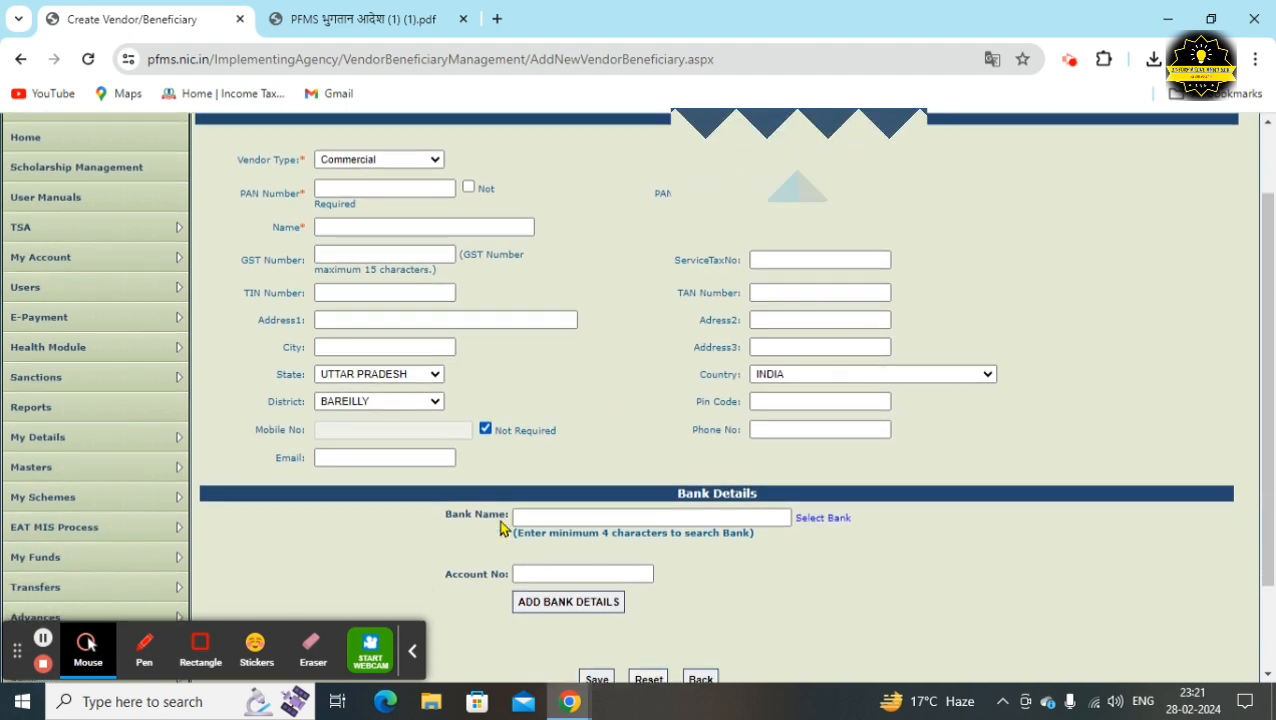
{"action": "scroll", "coordinate": [501, 527], "scroll_direction": "down", "scroll_amount": 1}
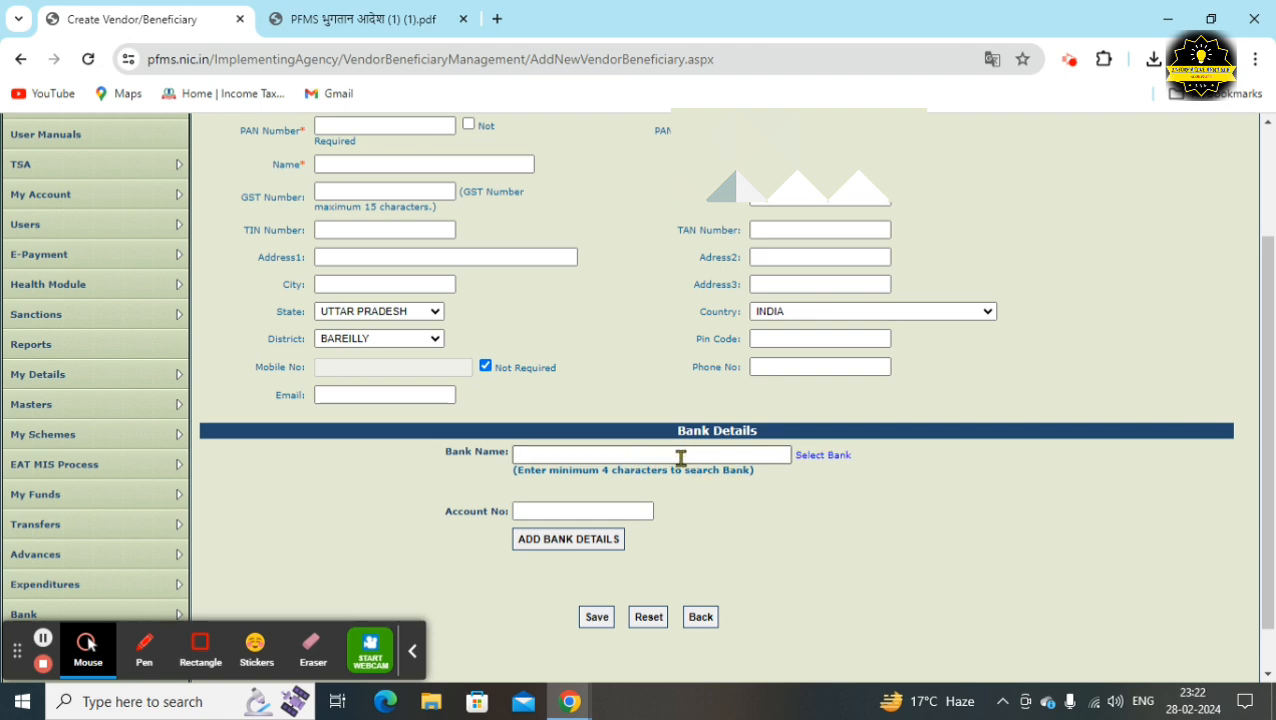
Search the bank list for CENTRAL BANK OF INDIA and select CENTRAL BANK OF INDIA (Y)
{"action": "left_click", "coordinate": [821, 457]}
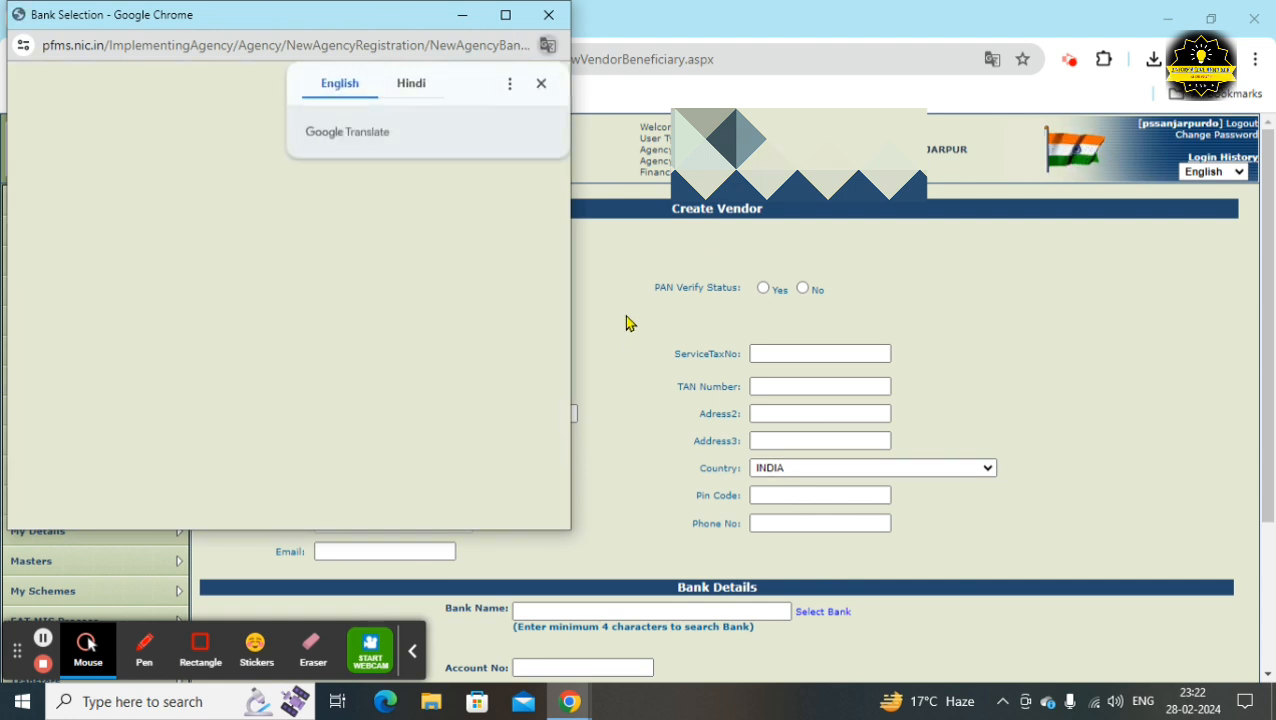
{"action": "left_click", "coordinate": [540, 84]}
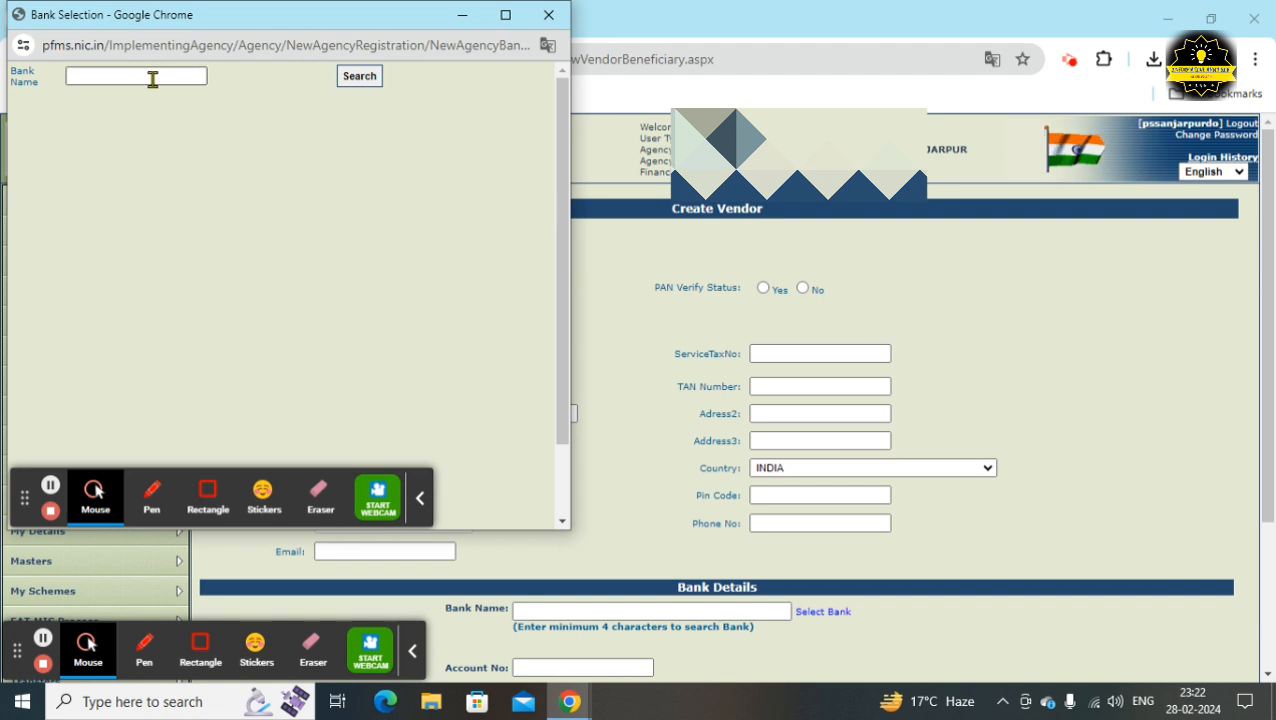
{"action": "left_click", "coordinate": [152, 78]}
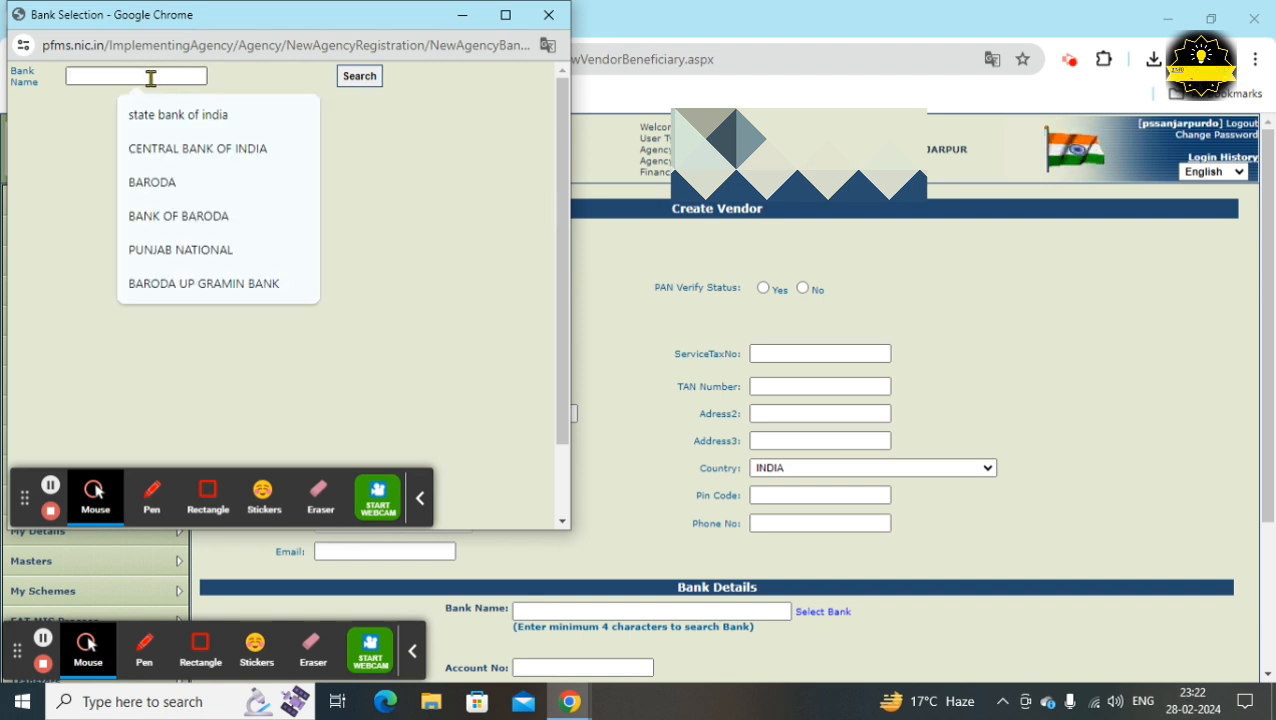
{"action": "left_click", "coordinate": [174, 150]}
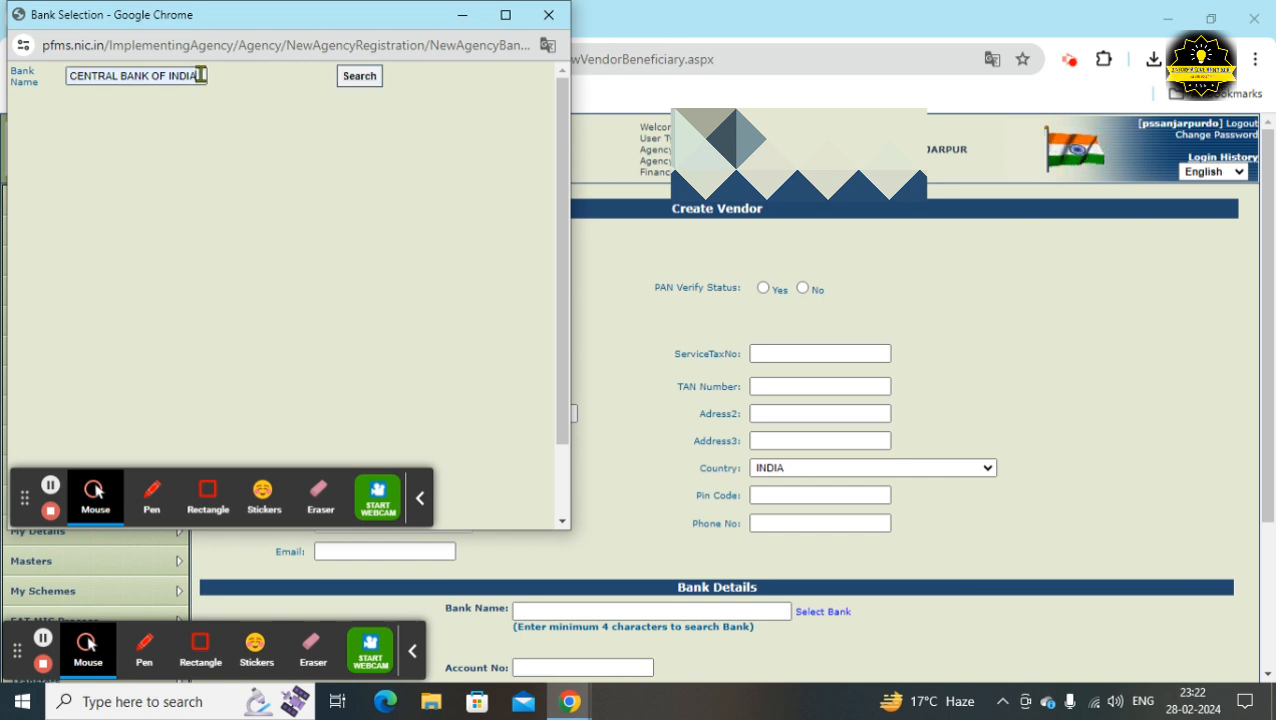
{"action": "left_click", "coordinate": [357, 77]}
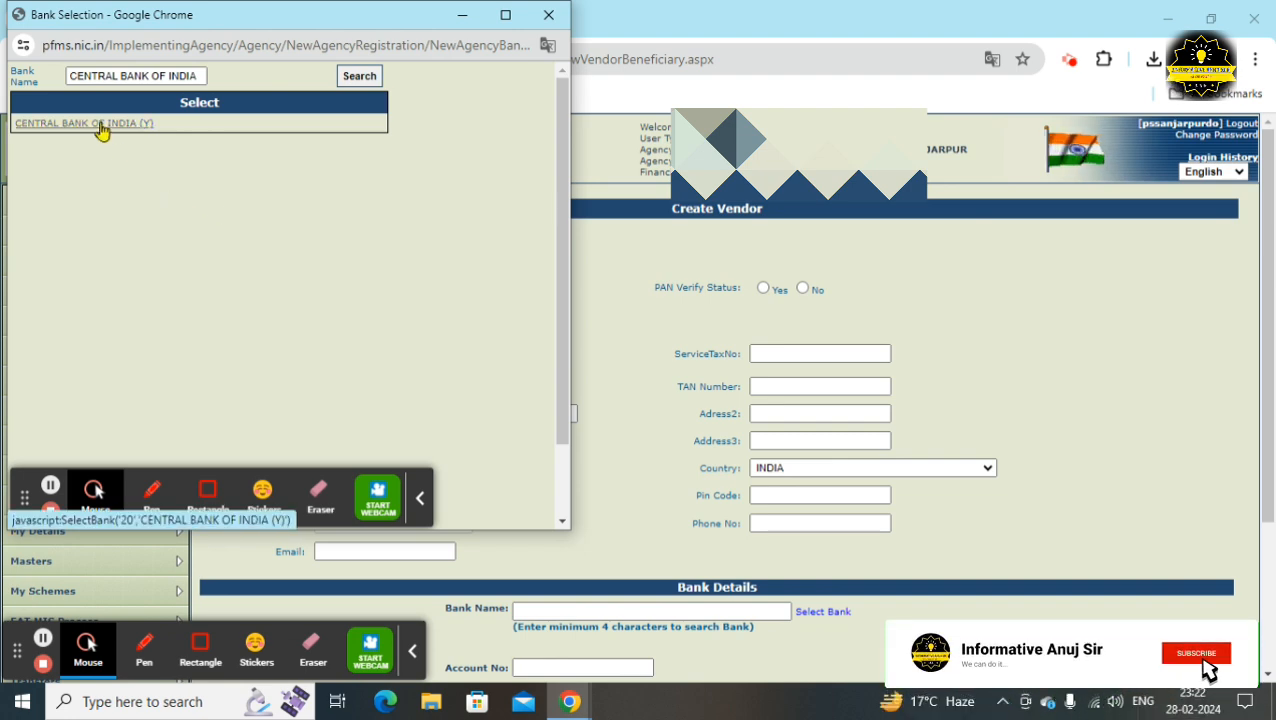
{"action": "left_click", "coordinate": [100, 126]}
{"action": "scroll", "coordinate": [325, 250], "scroll_direction": "down", "scroll_amount": 3}
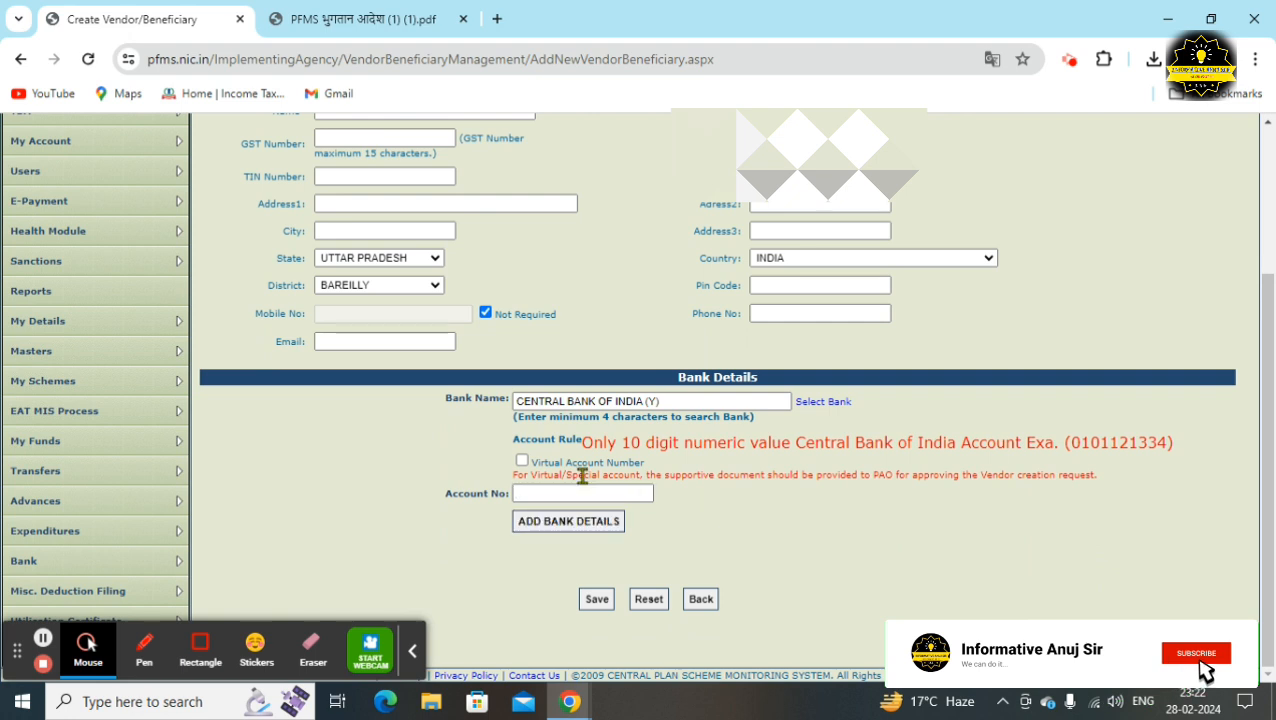
Focus the empty Account No field, then bring up the Expenditures submenu in the sidebar
{"action": "left_click", "coordinate": [585, 494]}
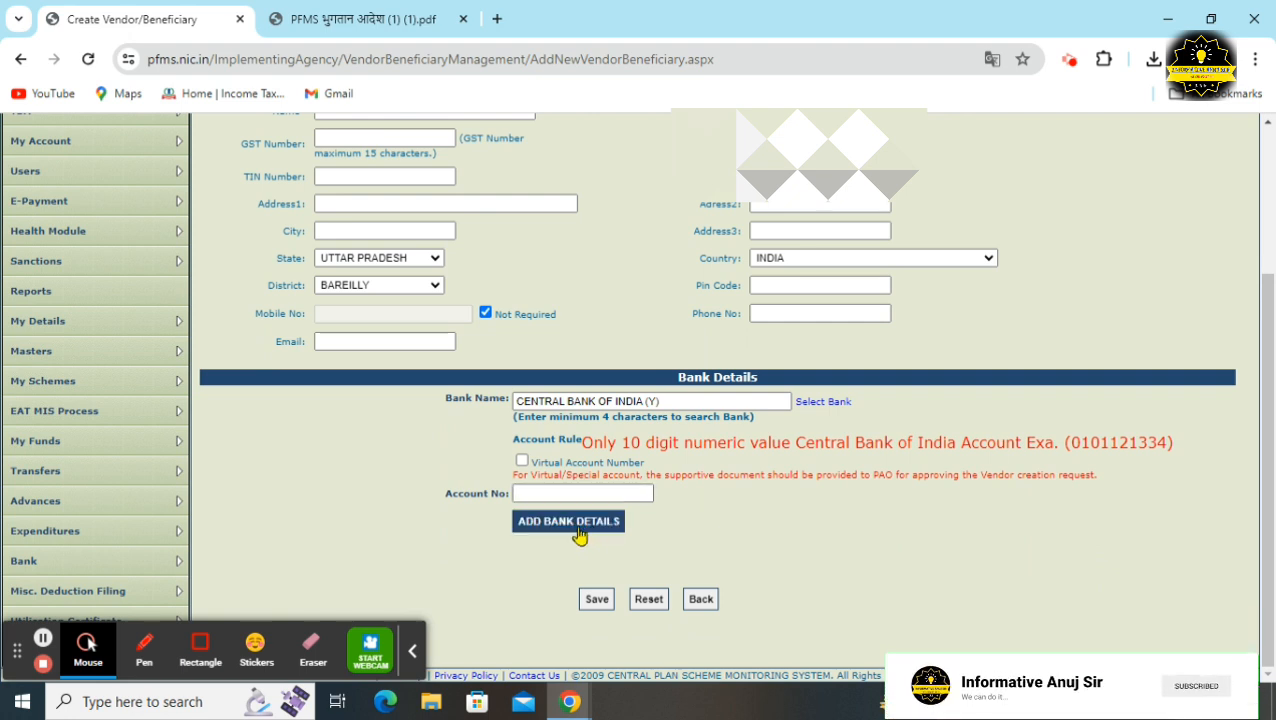
{"action": "left_click", "coordinate": [596, 600]}
{"action": "scroll", "coordinate": [585, 600], "scroll_direction": "up", "scroll_amount": 1}
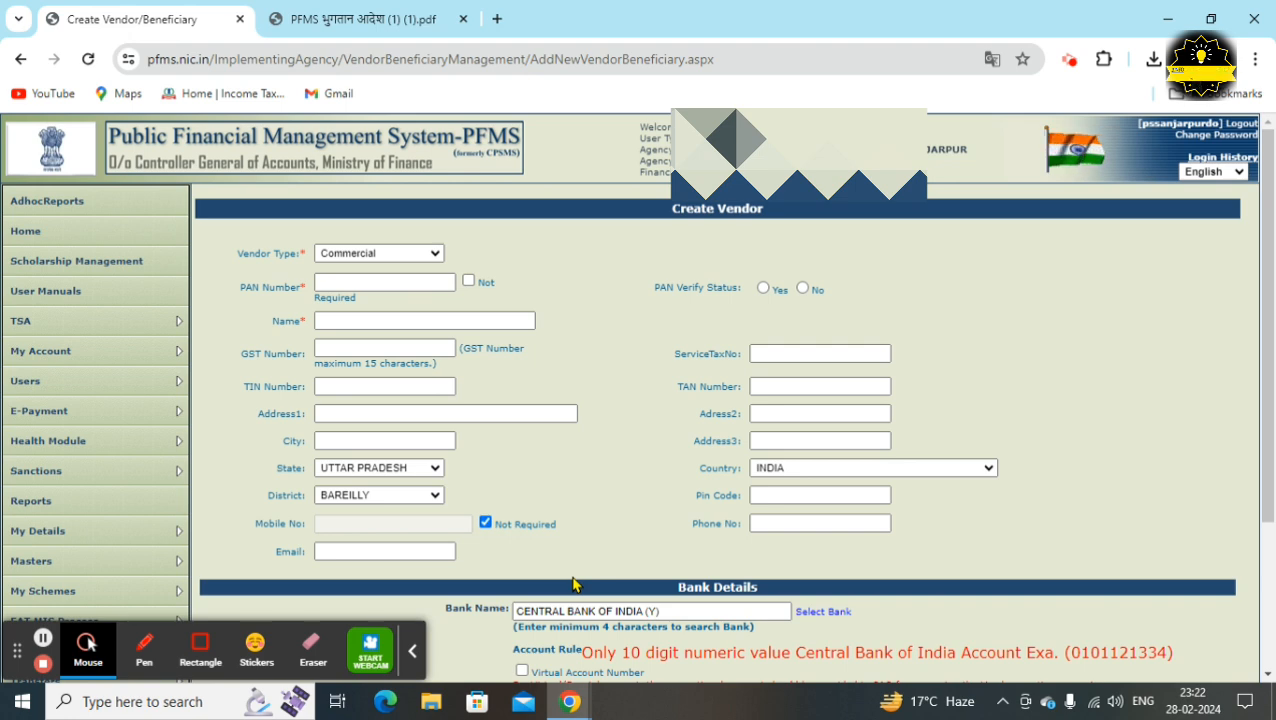
{"action": "scroll", "coordinate": [585, 575], "scroll_direction": "down", "scroll_amount": 4}
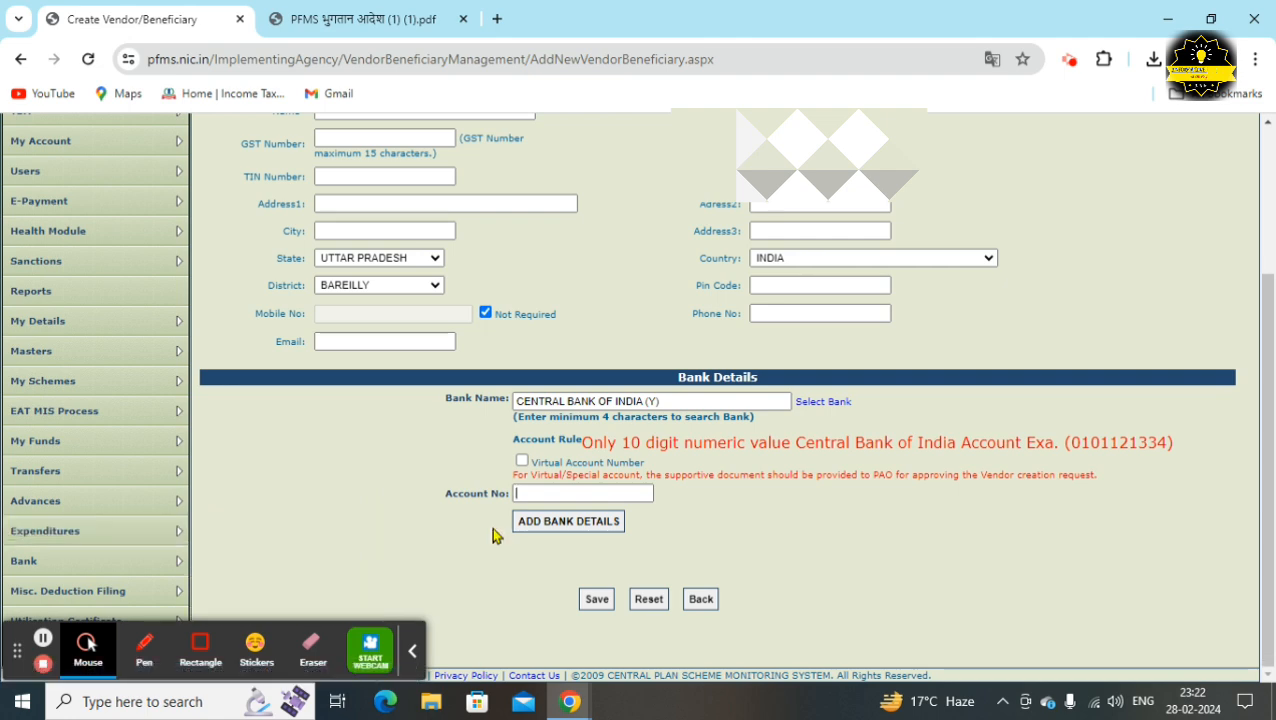
{"action": "mouse_move", "coordinate": [105, 537]}
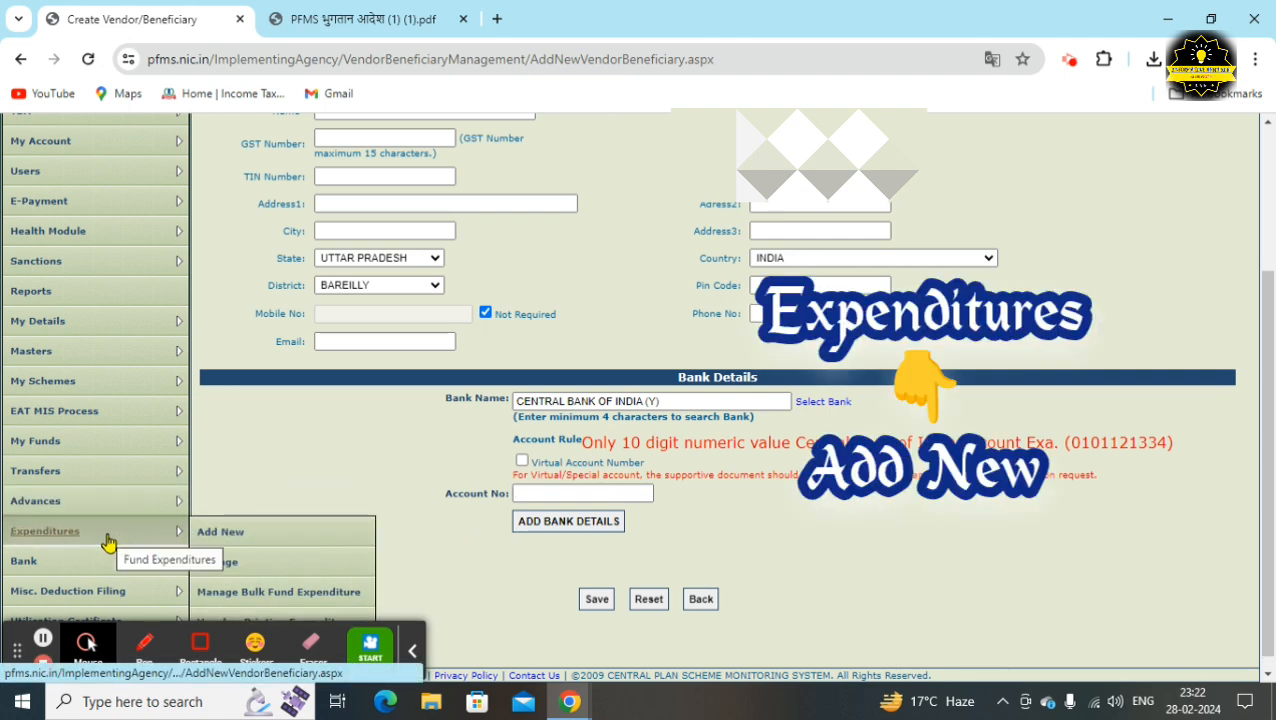
Add a new expenditure with scheme UP113 Samgra Shiksha and the BANK OF BARODA account (13723.00 available)
{"action": "left_click", "coordinate": [222, 534]}
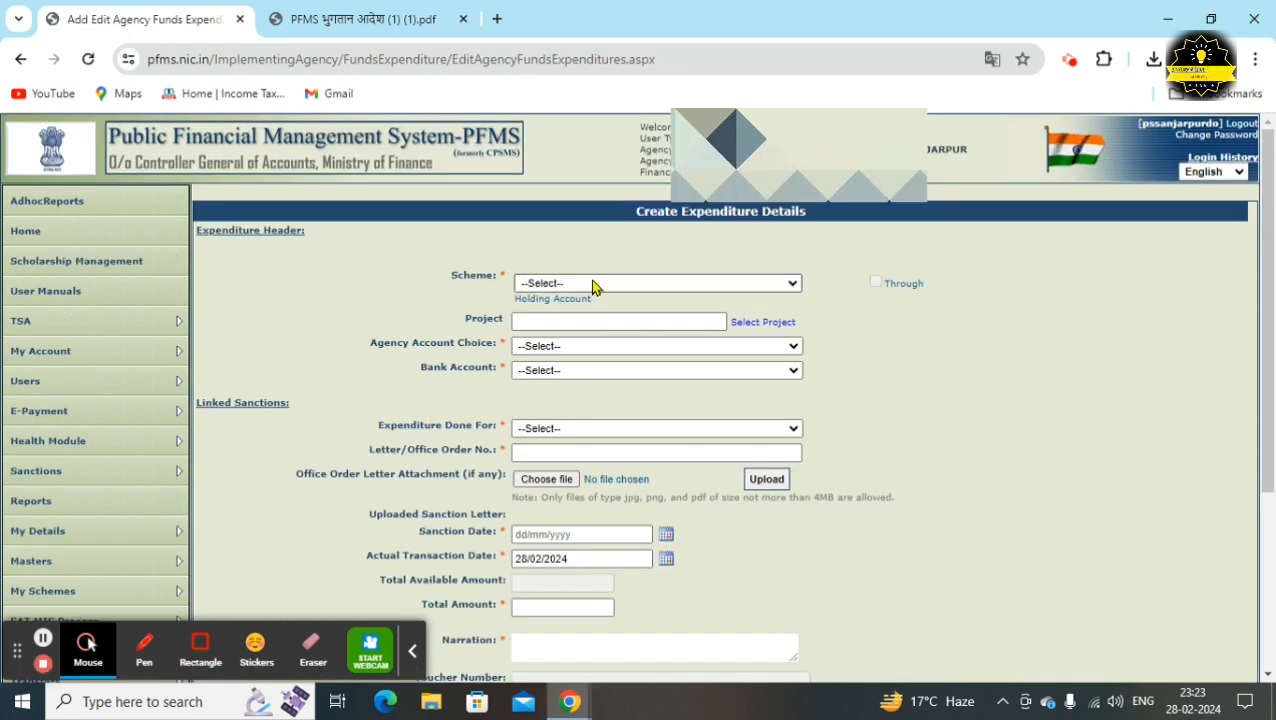
{"action": "left_click", "coordinate": [593, 285]}
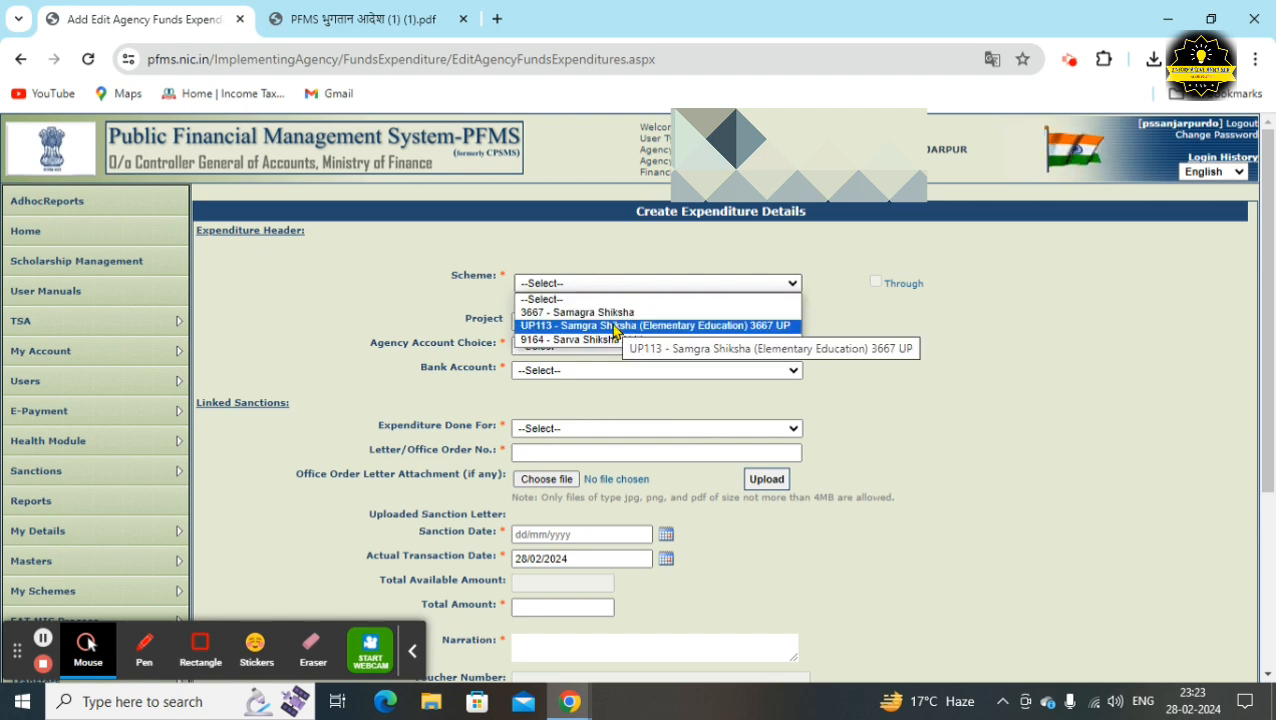
{"action": "left_click", "coordinate": [614, 326]}
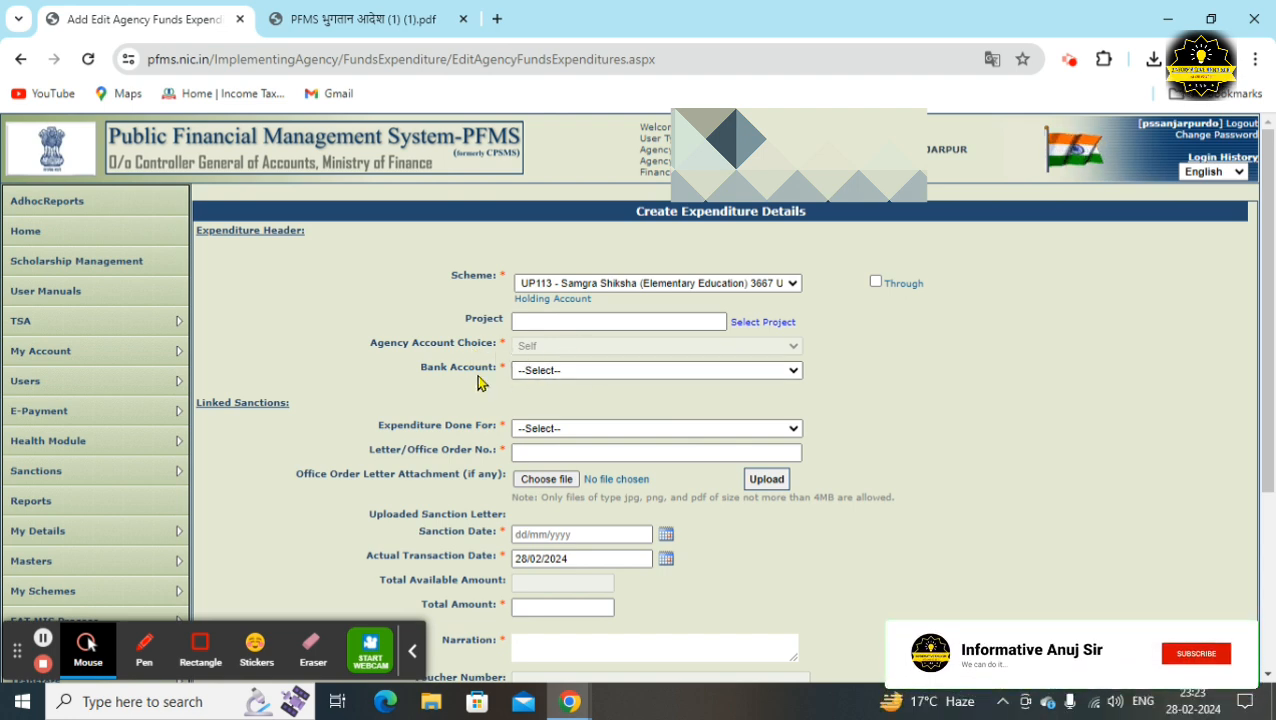
{"action": "left_click", "coordinate": [525, 370]}
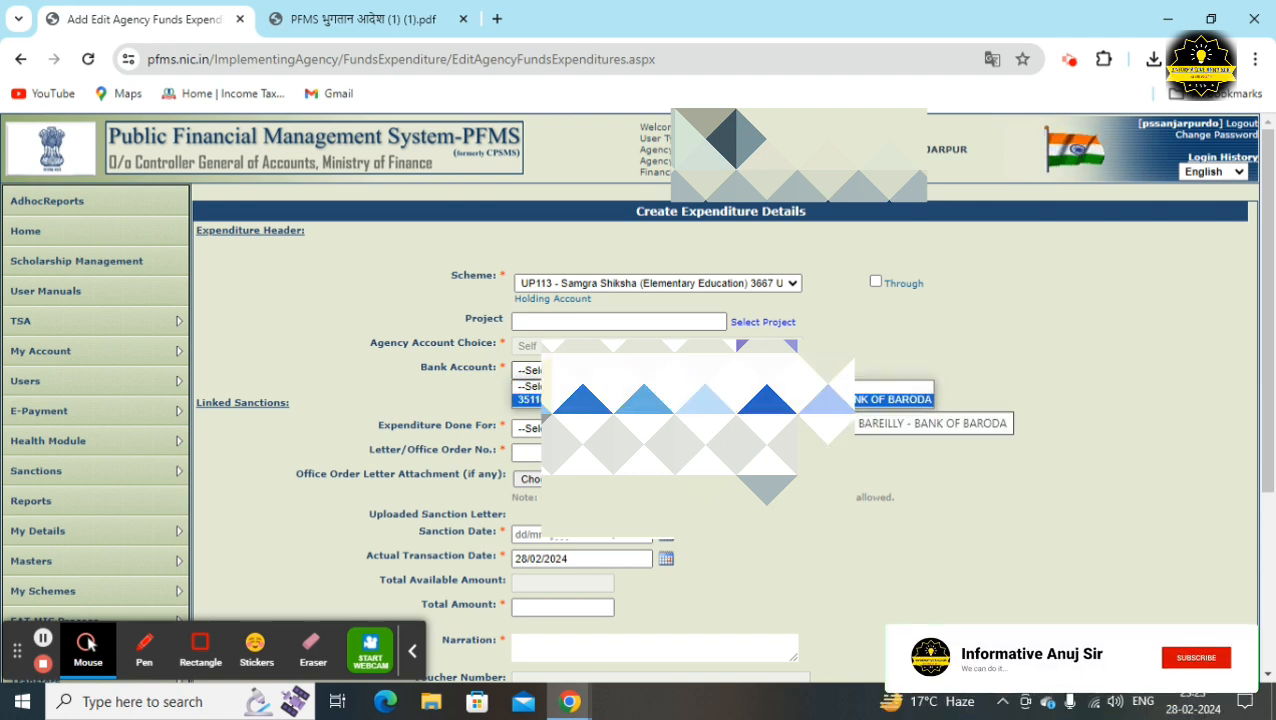
{"action": "key", "text": "Return"}
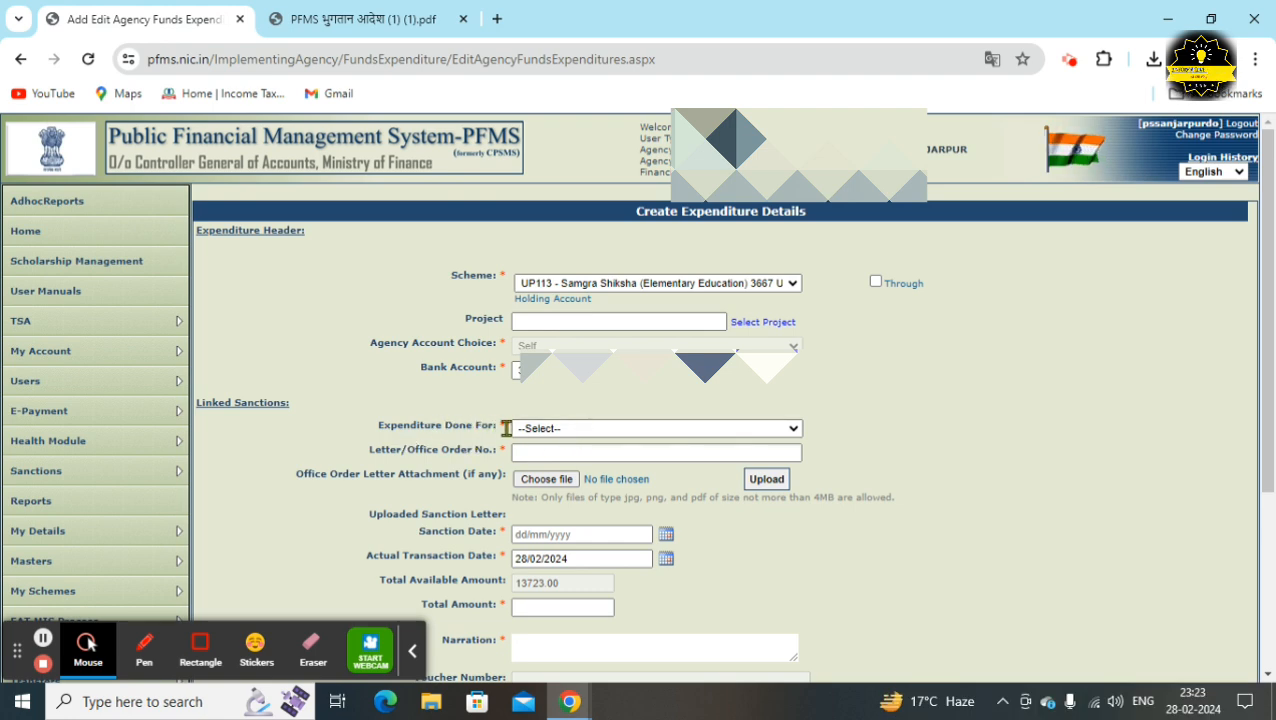
Set Expenditure Done For to Vendors and pick MAHARAJ TRADING COMPANY from the vendor list
{"action": "left_click", "coordinate": [561, 432]}
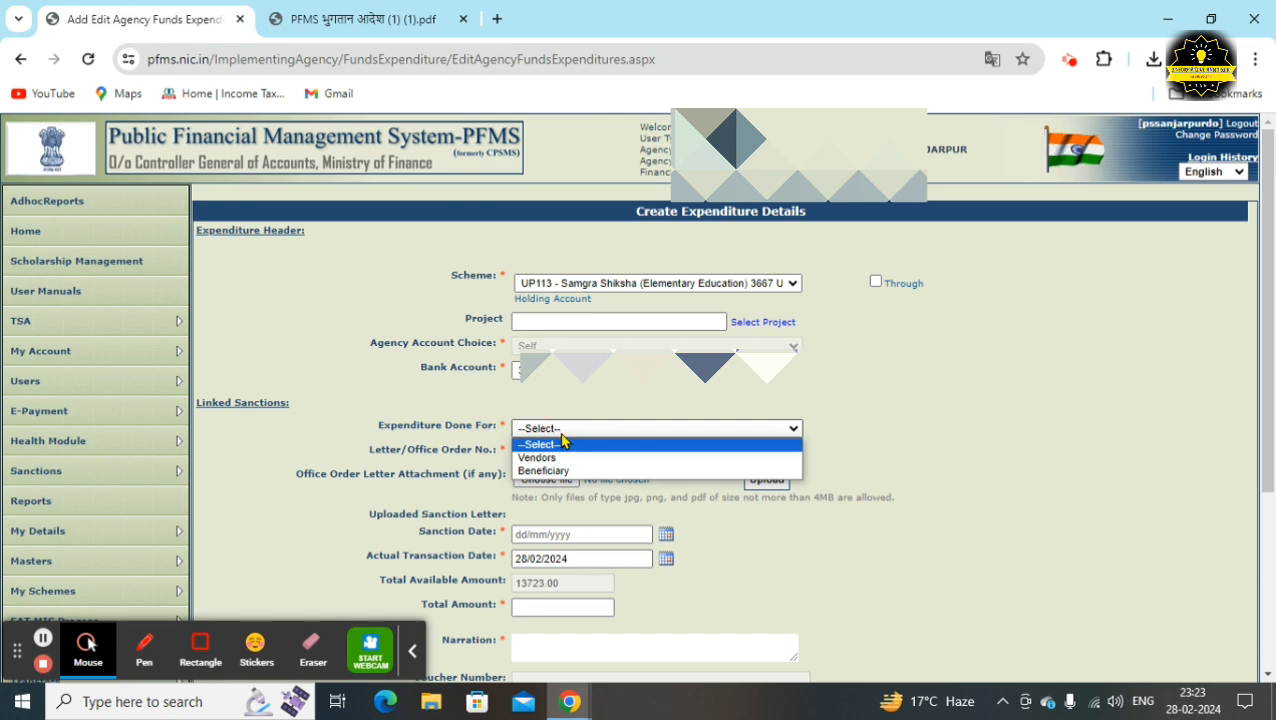
{"action": "left_click", "coordinate": [566, 460]}
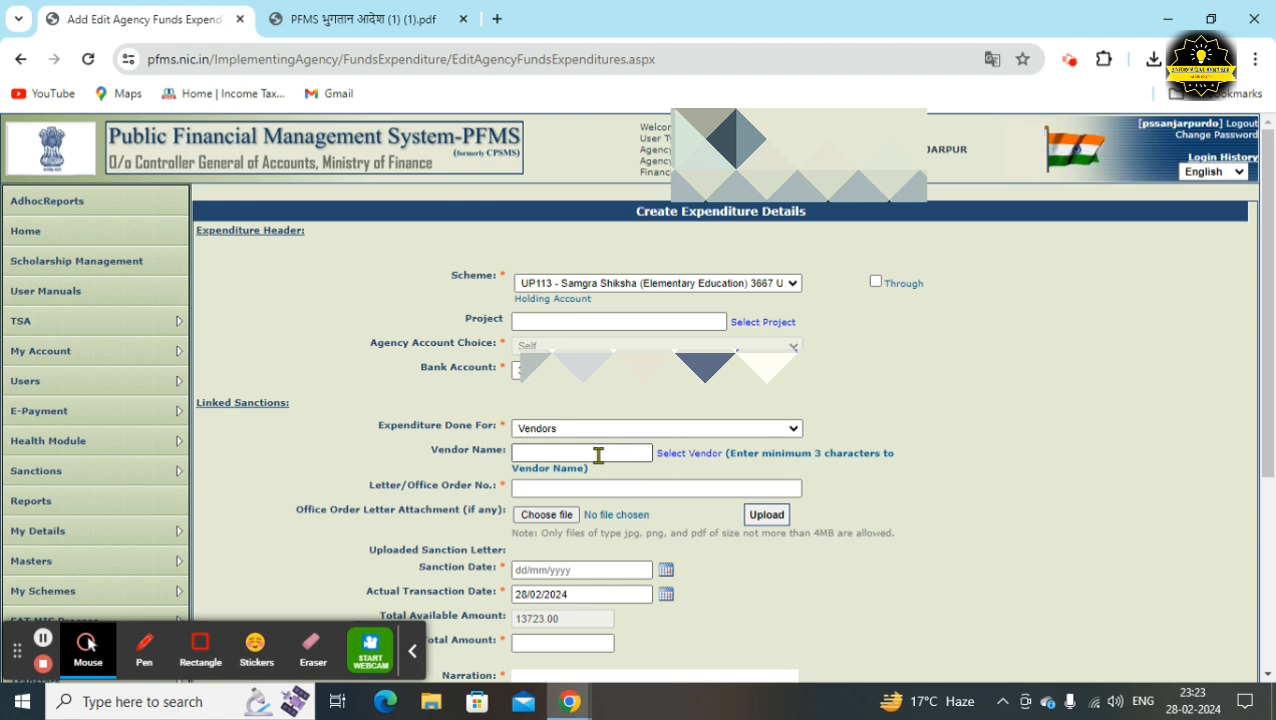
{"action": "left_click", "coordinate": [683, 457]}
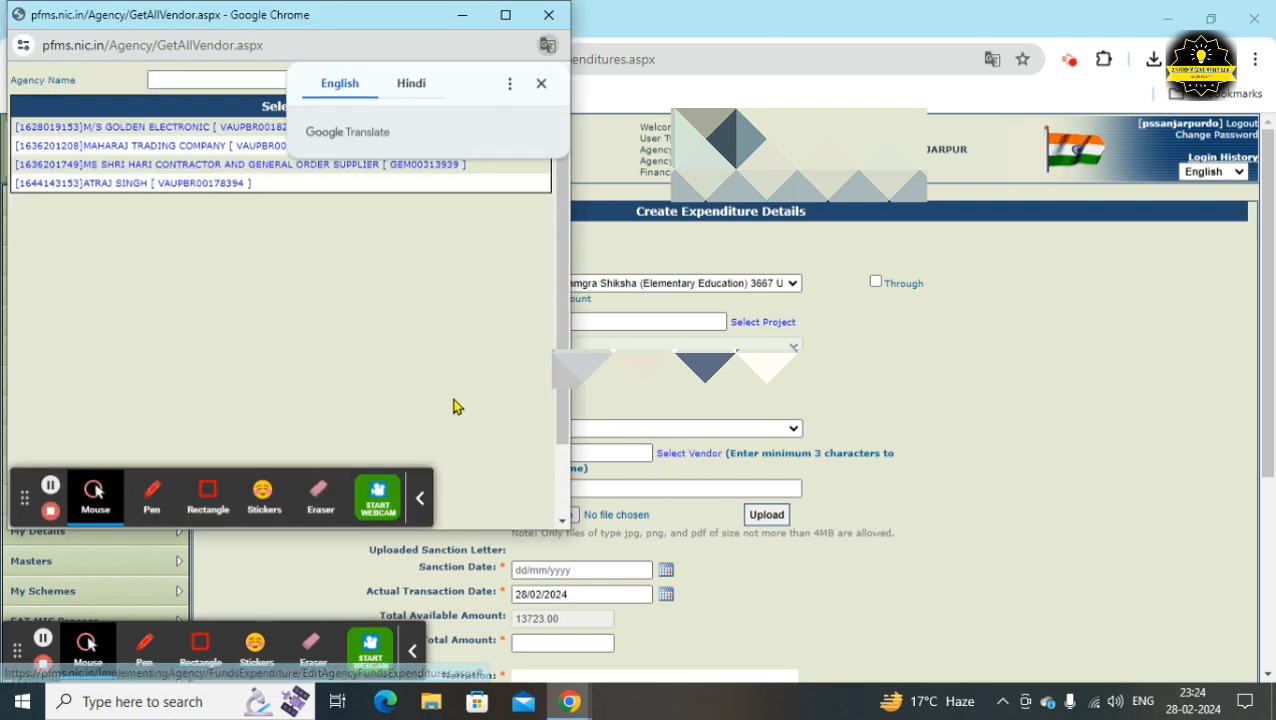
{"action": "left_click", "coordinate": [541, 86]}
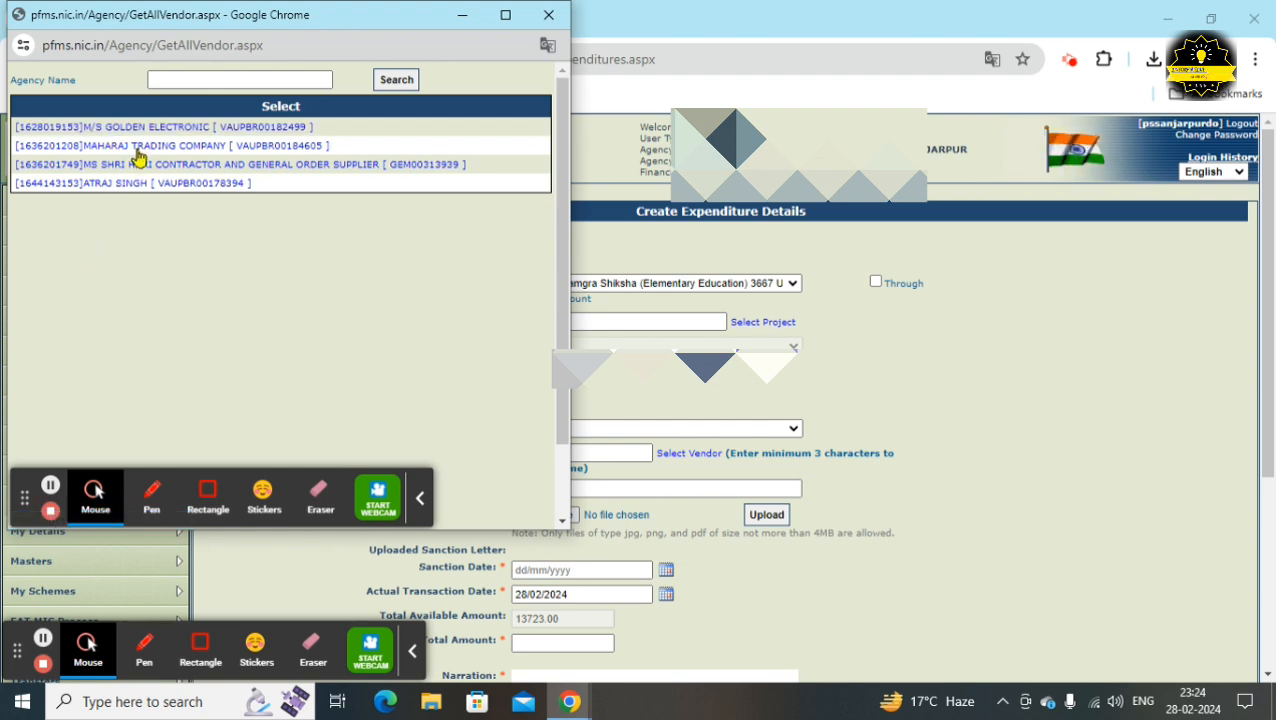
{"action": "left_click", "coordinate": [139, 155]}
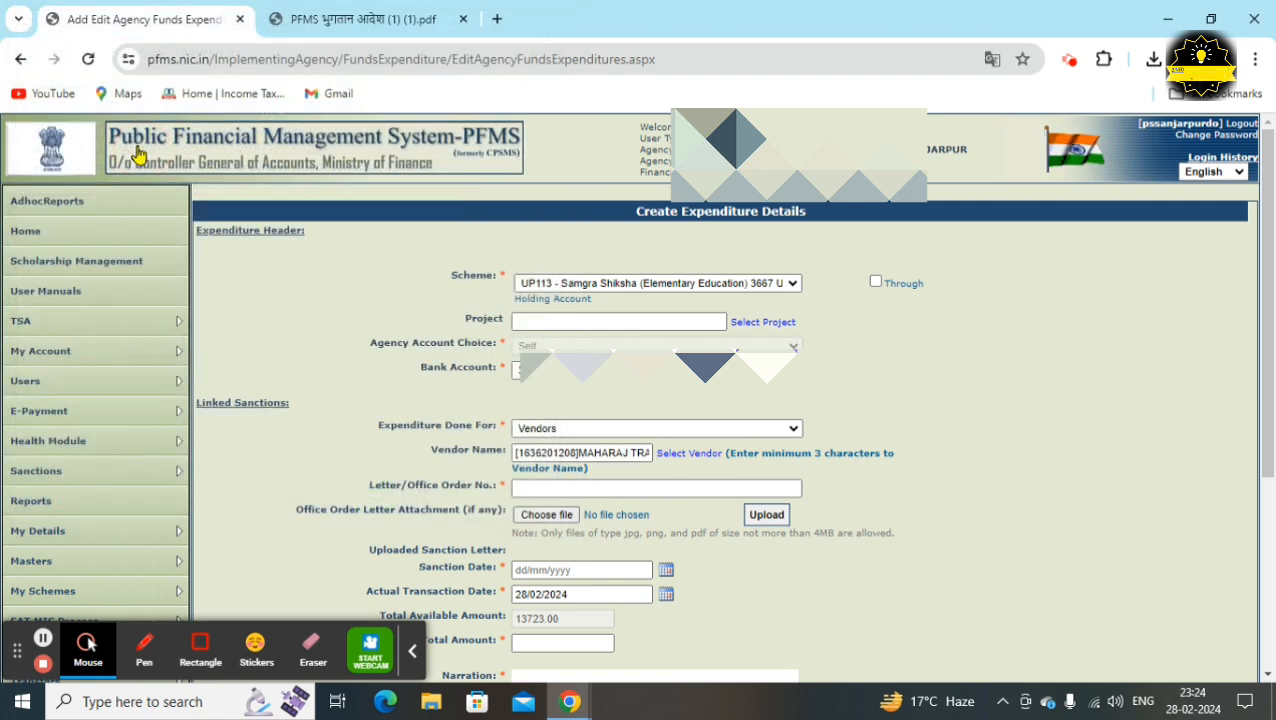
{"action": "scroll", "coordinate": [385, 422], "scroll_direction": "down", "scroll_amount": 1}
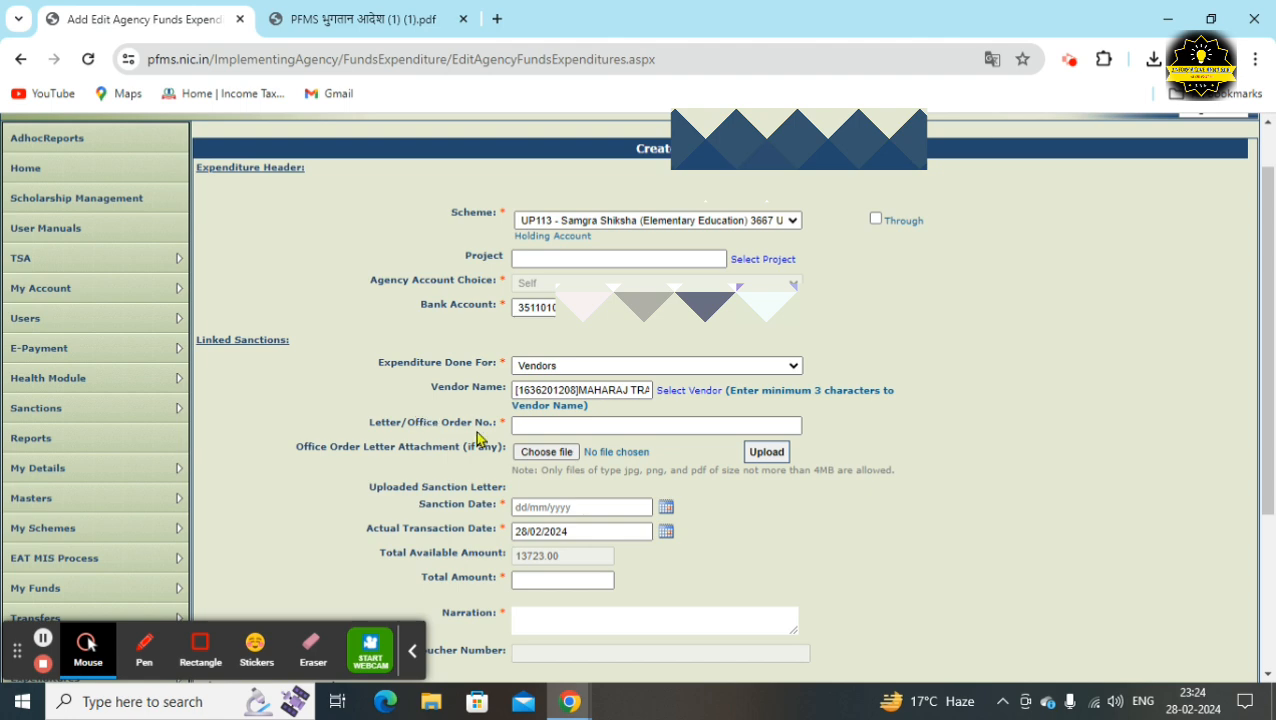
Enter SMC/PSSANJARPUR/316/2023-24 as the Letter/Office Order No. and return to the payment order PDF
{"action": "left_click", "coordinate": [517, 426]}
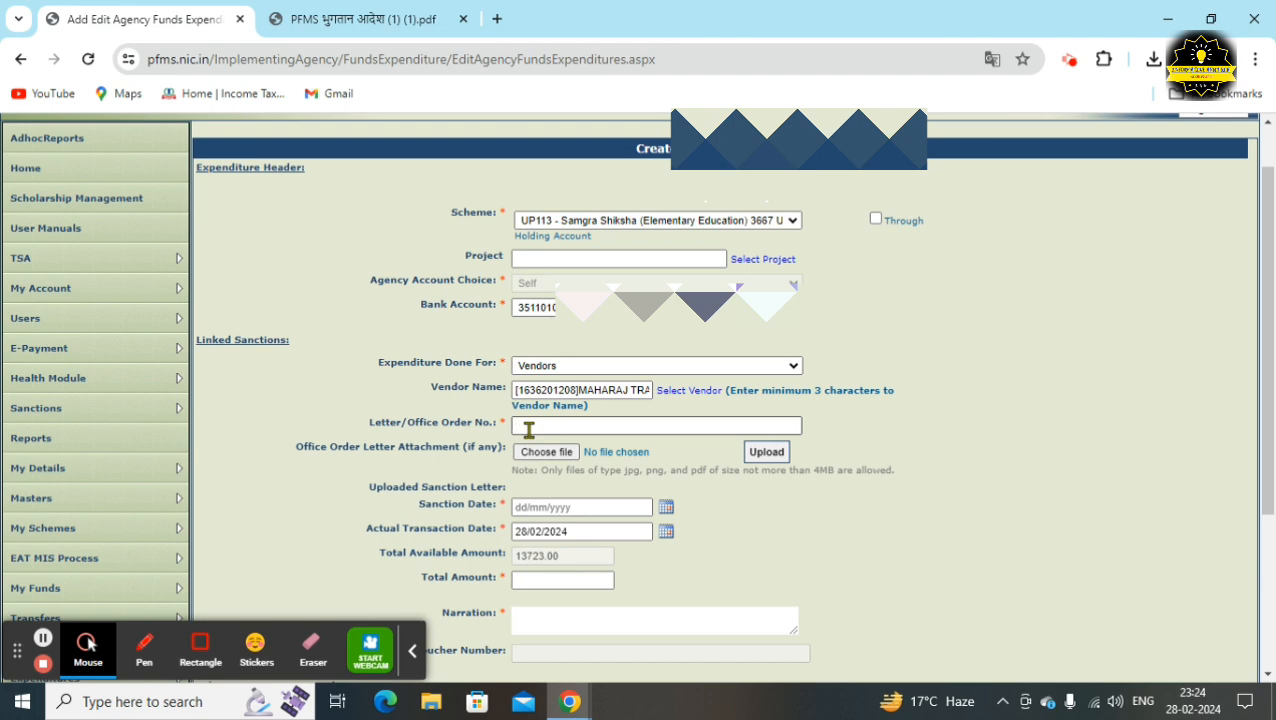
{"action": "type", "text": "C/PSSANJARPUR/316/"}
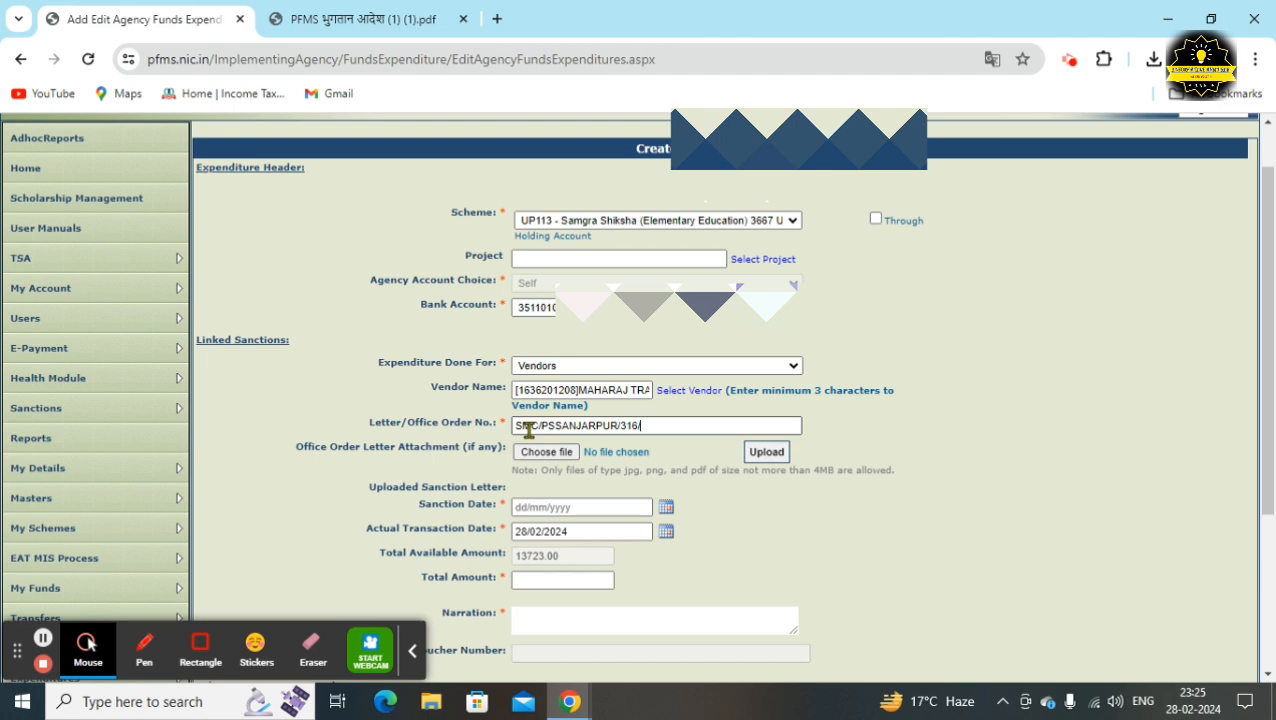
{"action": "type", "text": "2023-24"}
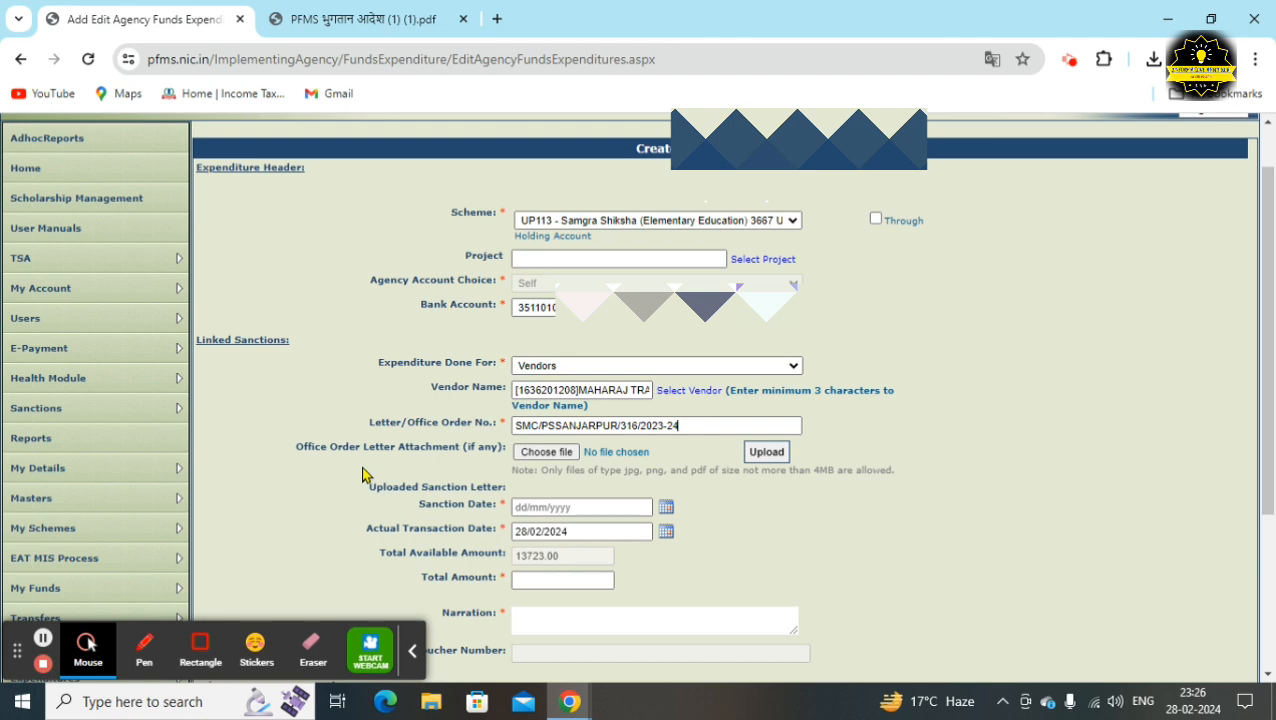
{"action": "left_click", "coordinate": [320, 19]}
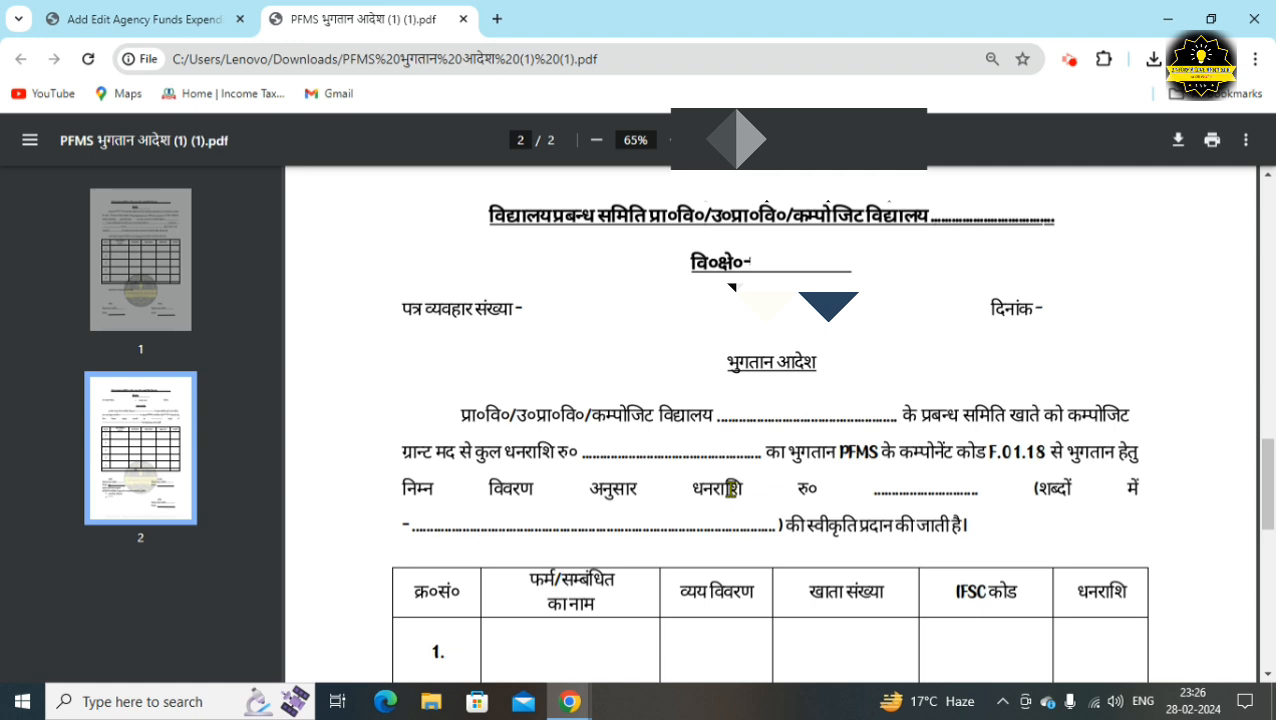
Return to the Add Edit Agency Funds Expenditure form for order SMC/PSSANJARPUR/316/2023-24
{"action": "left_click", "coordinate": [163, 22]}
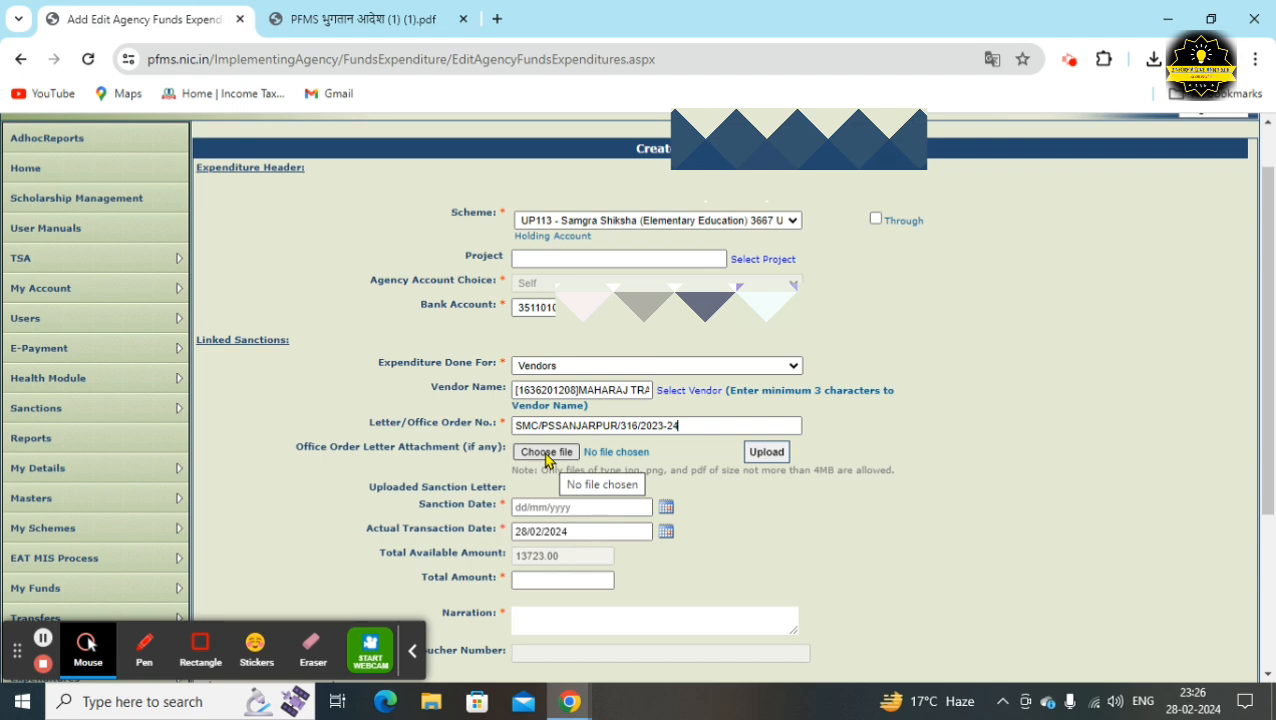
Upload sanjarpur payment 1.pdf as the sanction letter attachment
{"action": "left_click", "coordinate": [546, 452]}
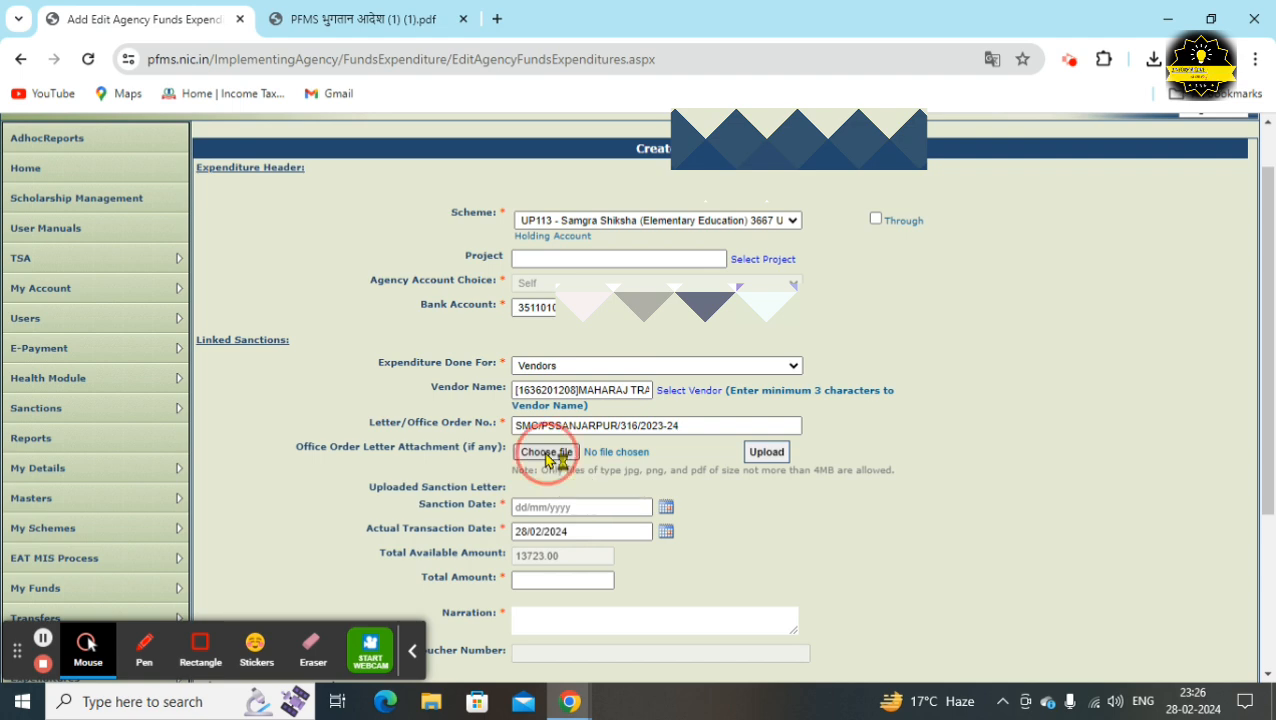
{"action": "double_click", "coordinate": [243, 156]}
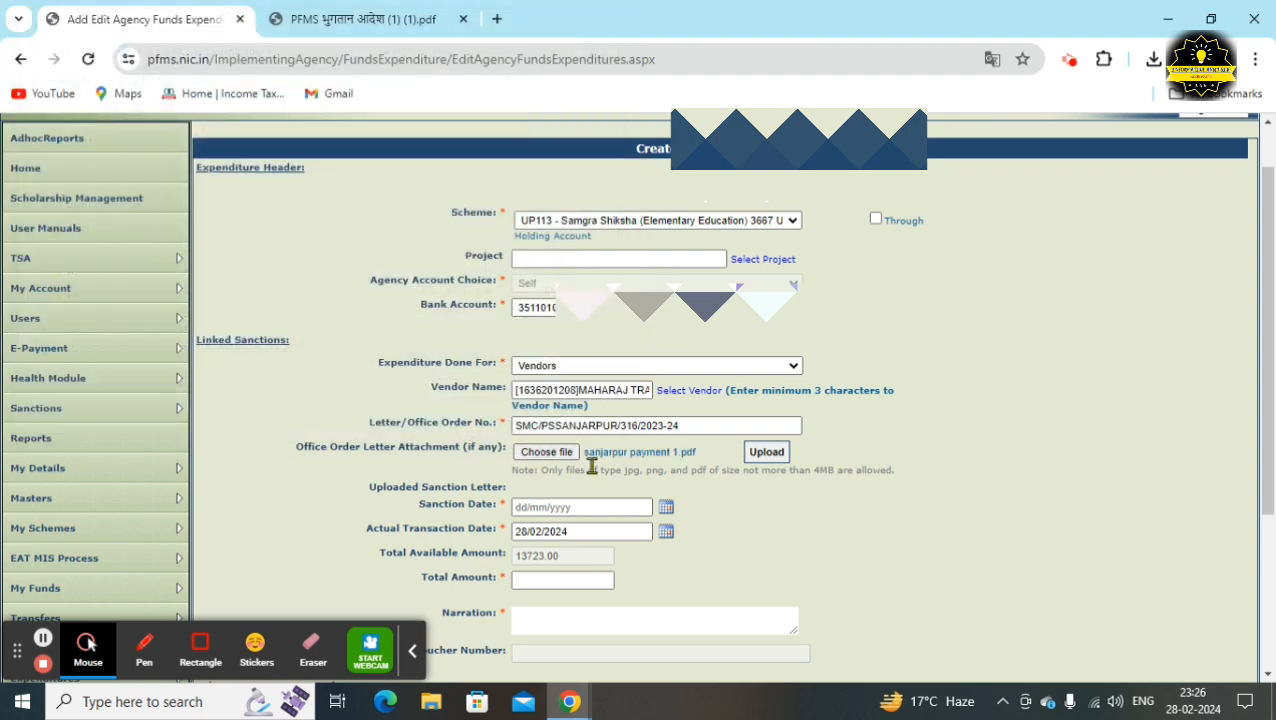
{"action": "left_click", "coordinate": [766, 456]}
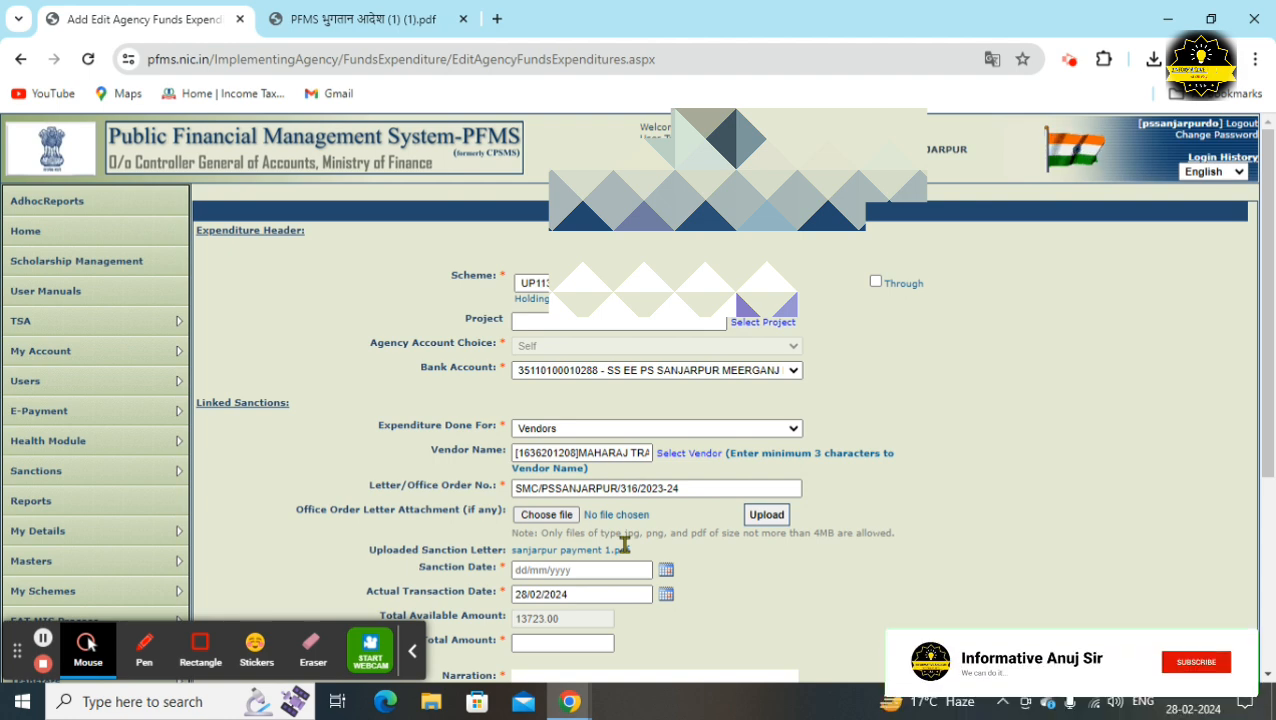
Set the Sanction Date to 16/02/2024 from the calendar
{"action": "scroll", "coordinate": [627, 545], "scroll_direction": "down", "scroll_amount": 1}
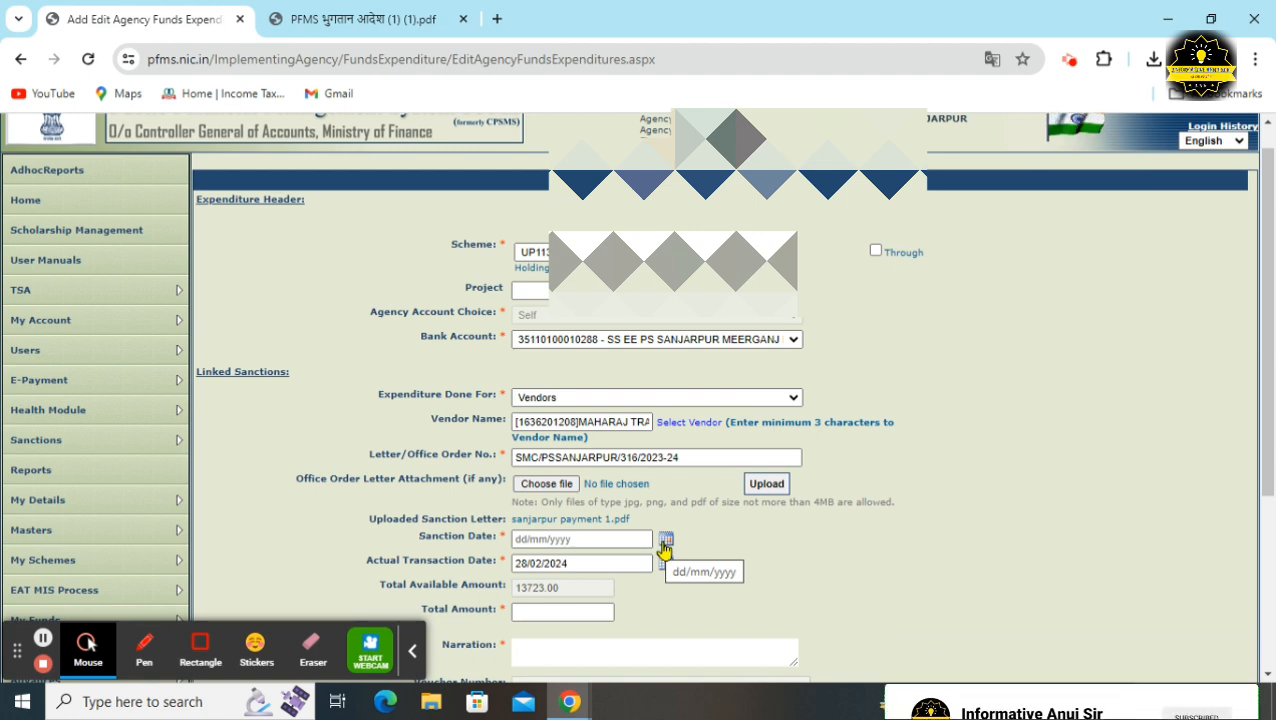
{"action": "left_click", "coordinate": [666, 542]}
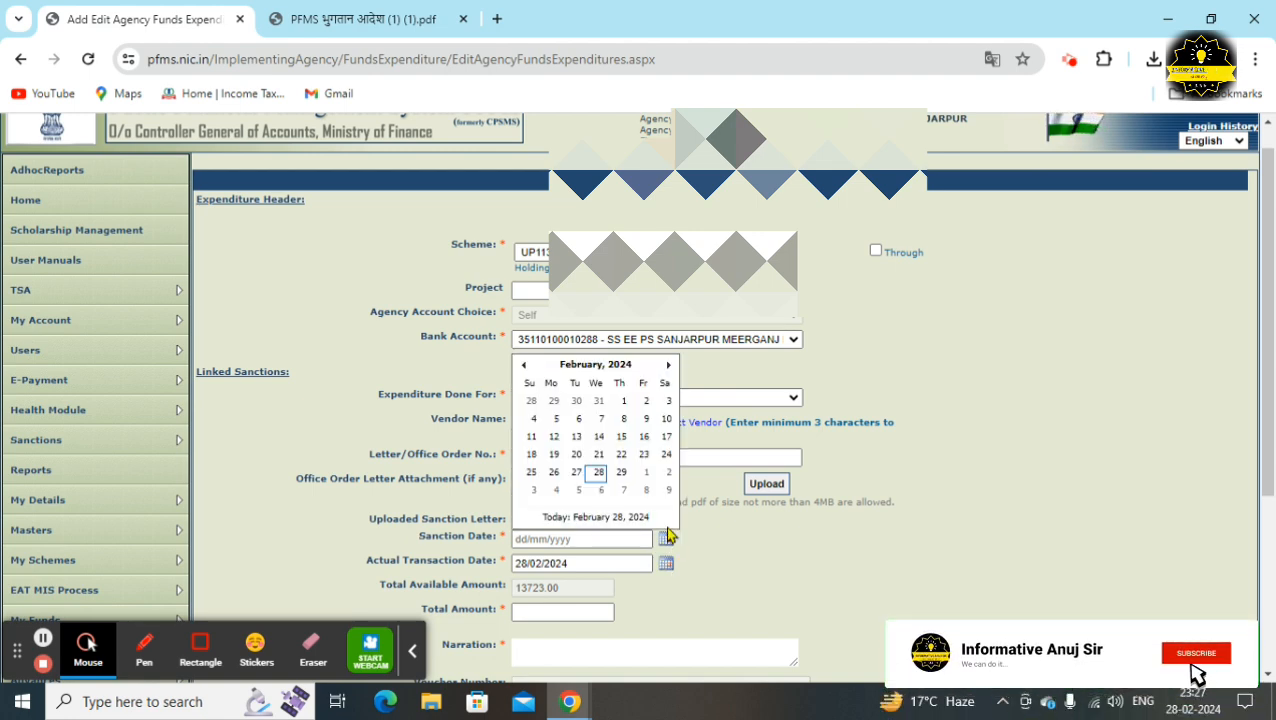
{"action": "left_click", "coordinate": [643, 437]}
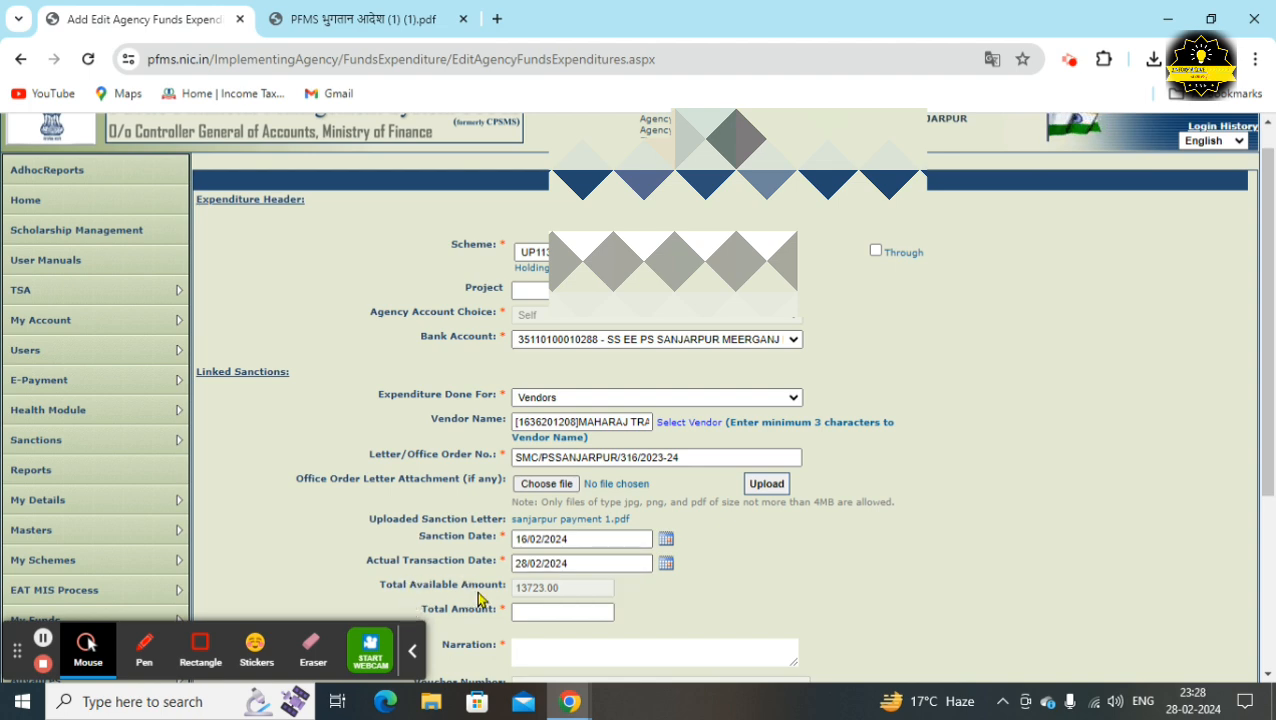
Enter Total Amount 7458 and paste the narration WALL PAINTING MATERIALS
{"action": "mouse_move", "coordinate": [560, 594]}
{"action": "left_click", "coordinate": [538, 612]}
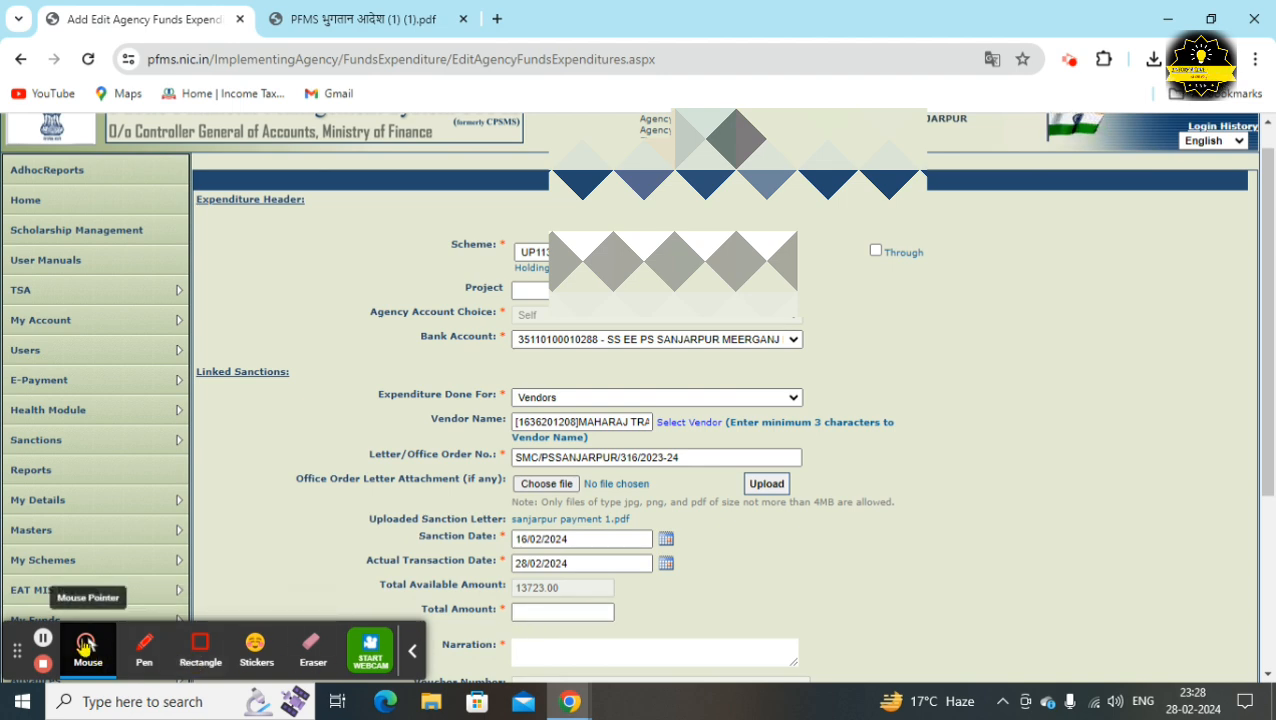
{"action": "type", "text": "7458"}
{"action": "left_click", "coordinate": [634, 653]}
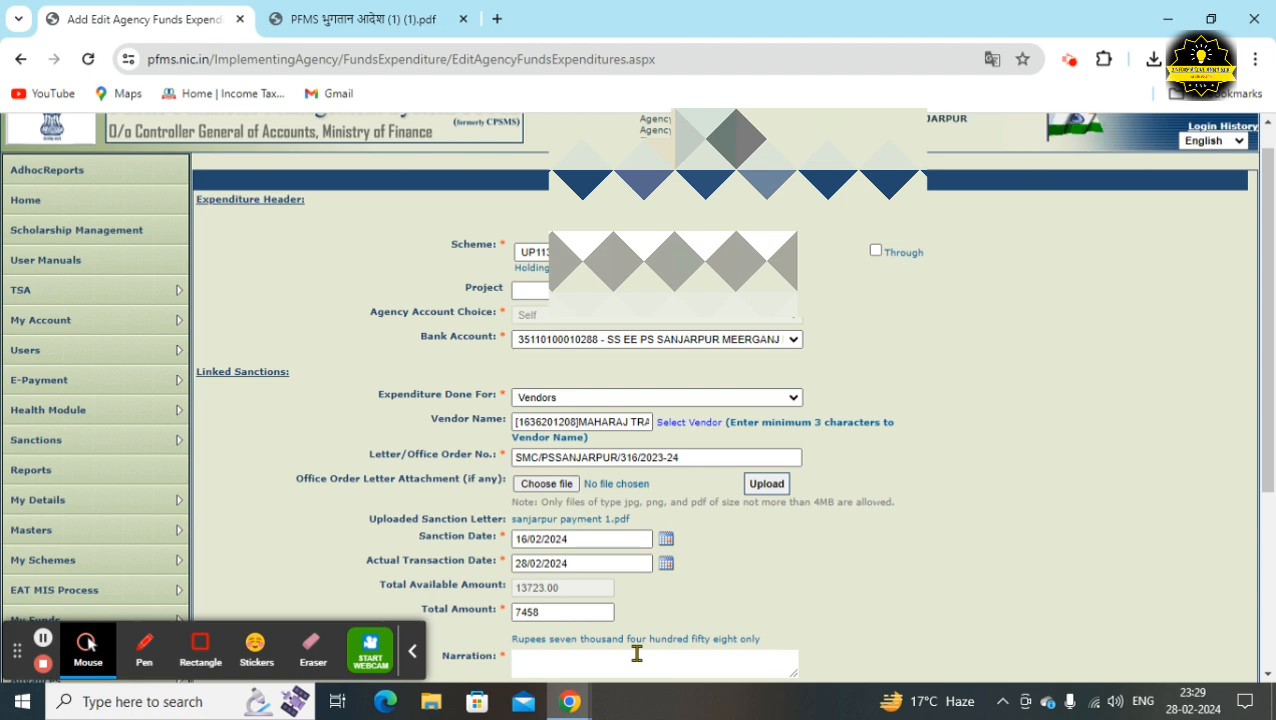
{"action": "type", "text": "WALL PAINTING MATERIALS"}
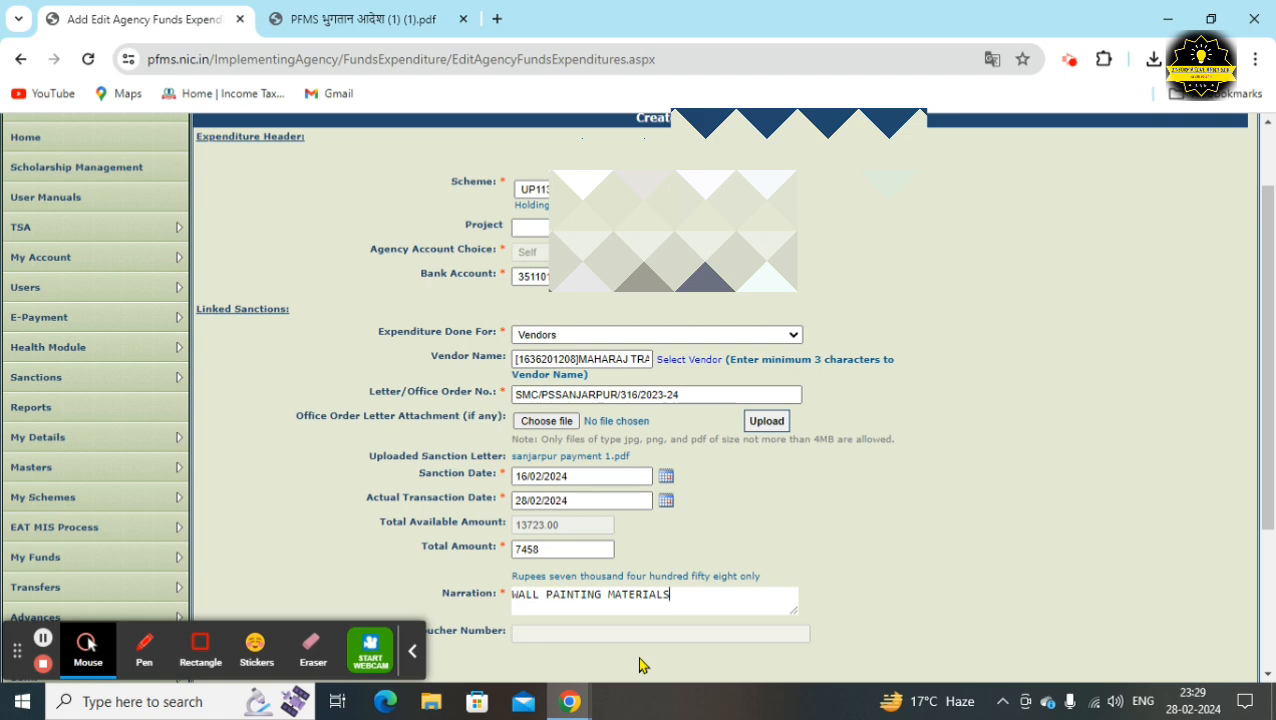
{"action": "scroll", "coordinate": [641, 664], "scroll_direction": "down", "scroll_amount": 3}
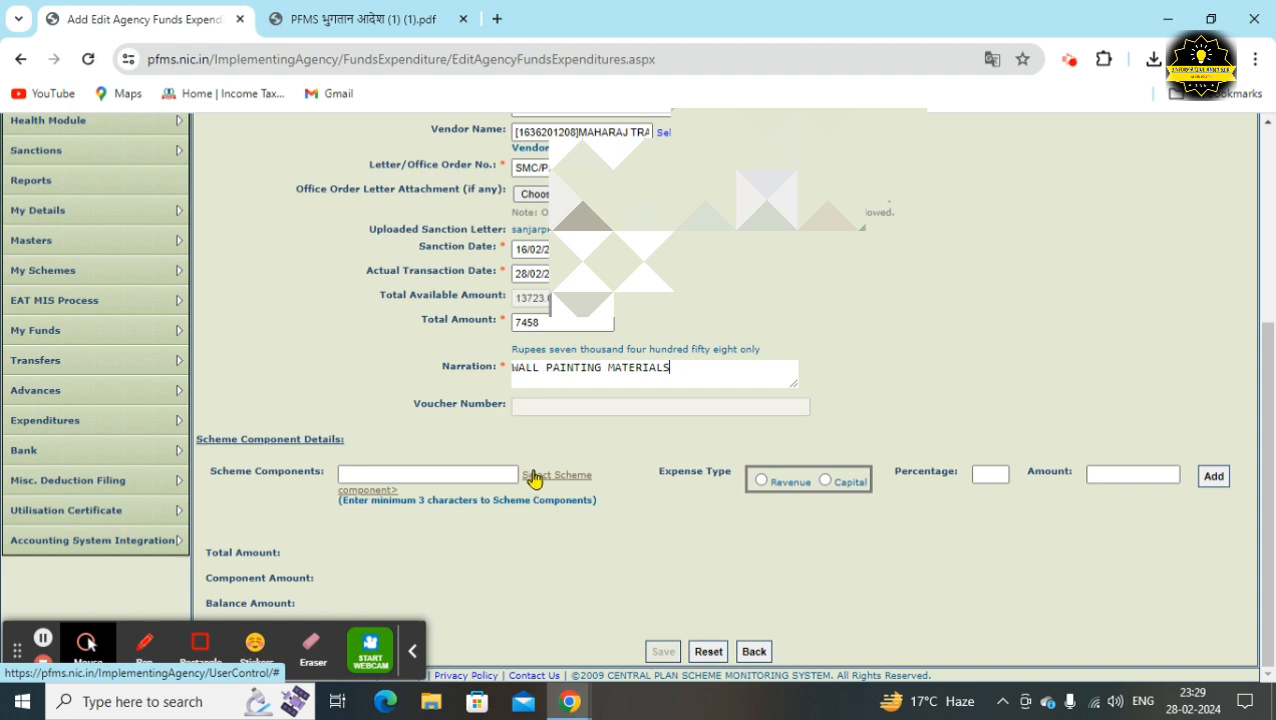
Choose [F.01.18] Composite School Grant (Elementary) under SAMAGRA SHIKSHA > Elementary Education
{"action": "left_click", "coordinate": [540, 477]}
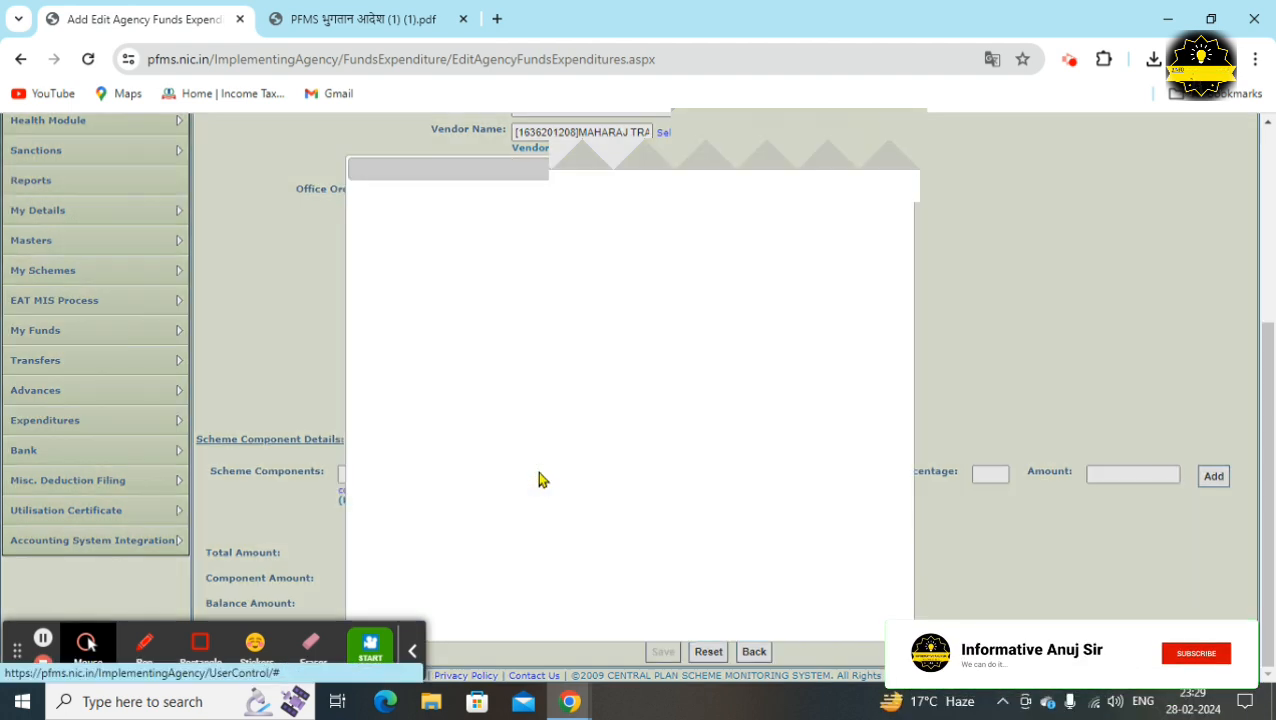
{"action": "scroll", "coordinate": [540, 477], "scroll_direction": "up", "scroll_amount": 3}
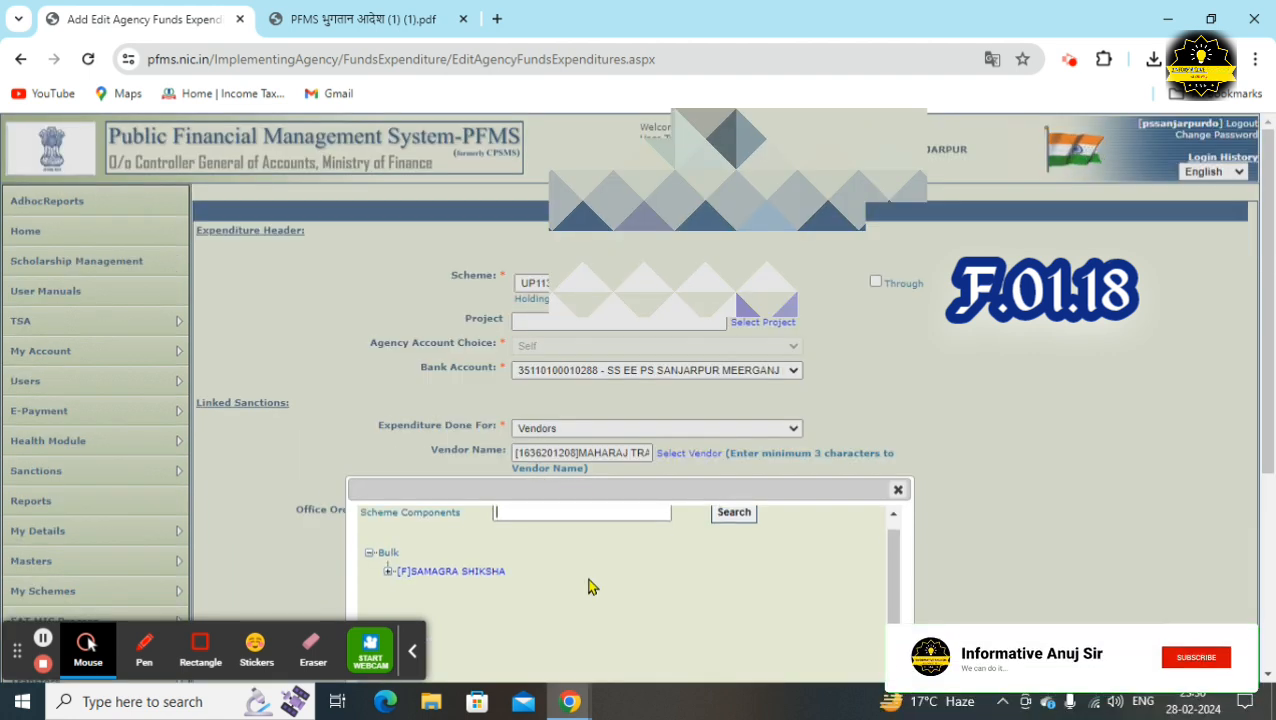
{"action": "left_click_drag", "start_coordinate": [663, 488], "coordinate": [671, 170]}
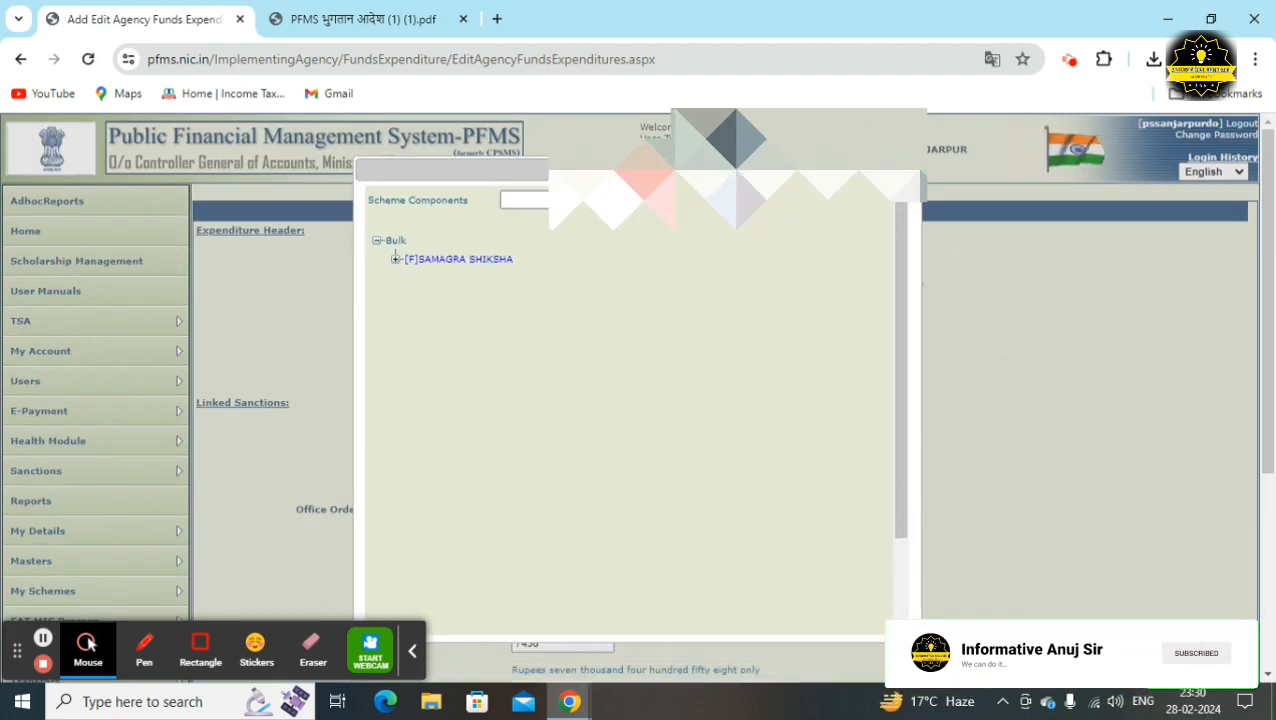
{"action": "left_click", "coordinate": [397, 260]}
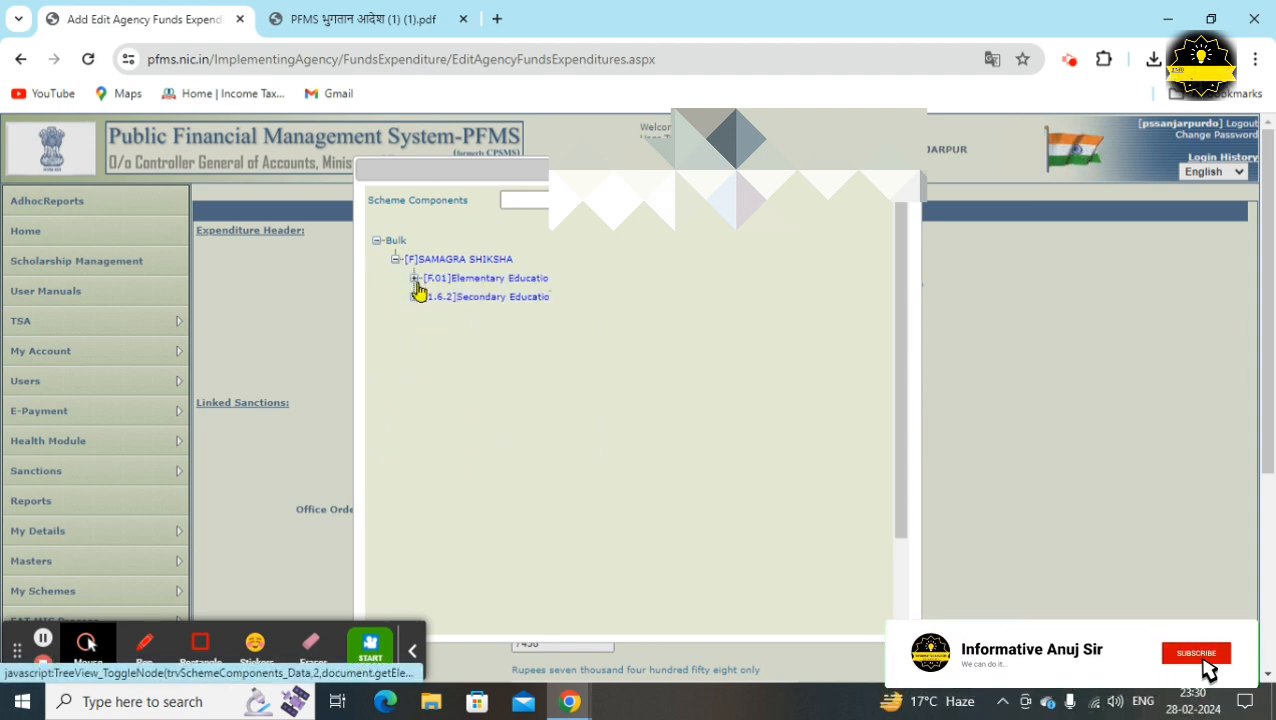
{"action": "left_click", "coordinate": [415, 279]}
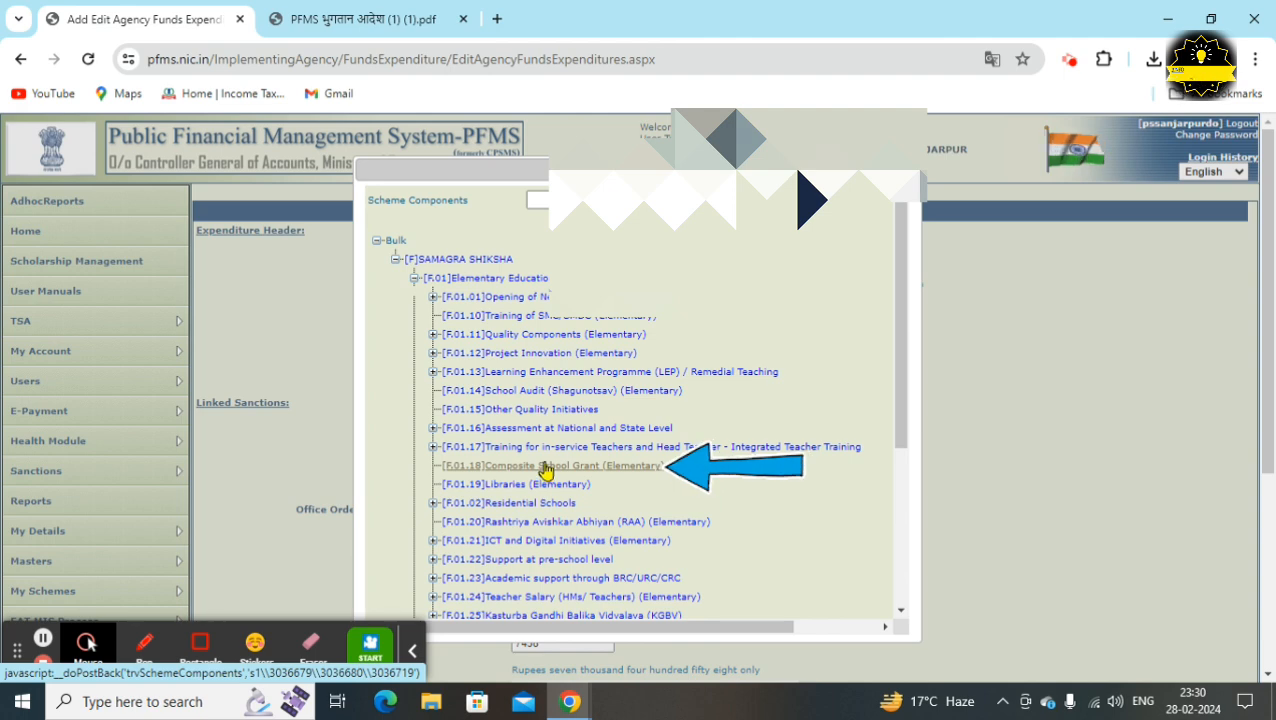
{"action": "left_click", "coordinate": [546, 468]}
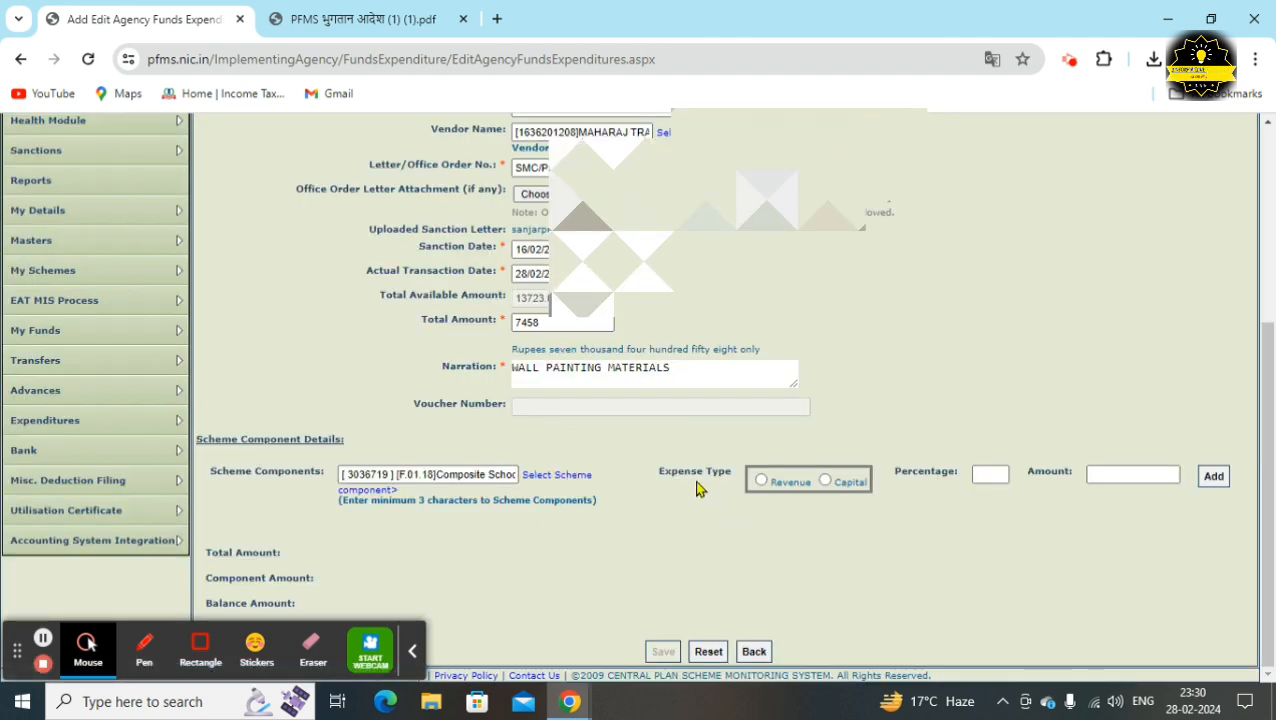
Add the component as Revenue at 100 percent, 7458.00, leaving balance 0.00
{"action": "left_click", "coordinate": [761, 482]}
{"action": "left_click", "coordinate": [998, 476]}
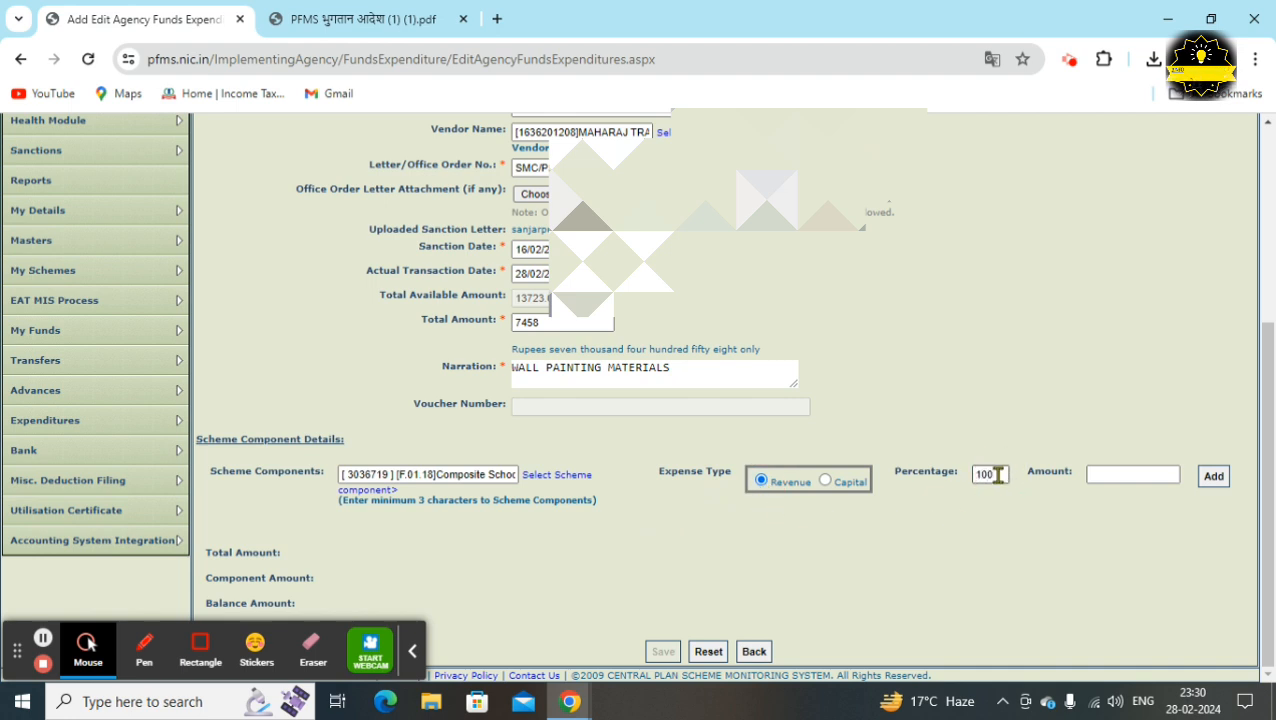
{"action": "left_click", "coordinate": [1005, 556]}
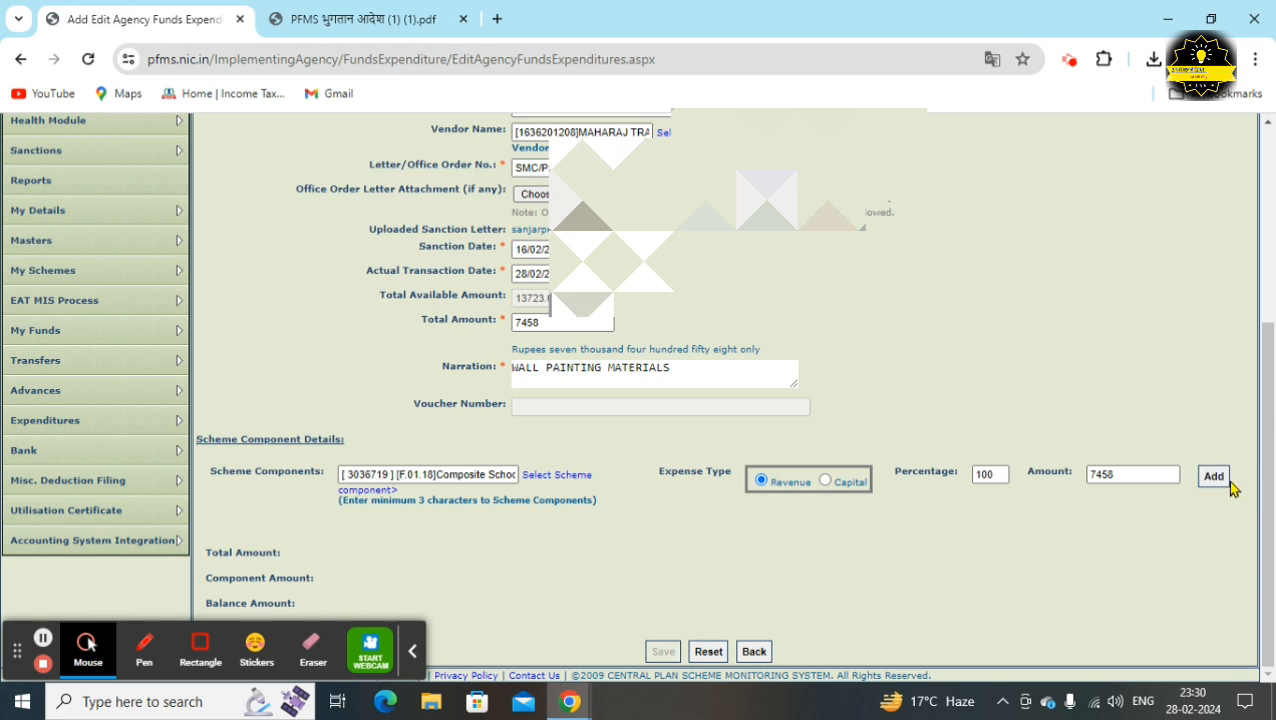
{"action": "left_click", "coordinate": [1214, 477]}
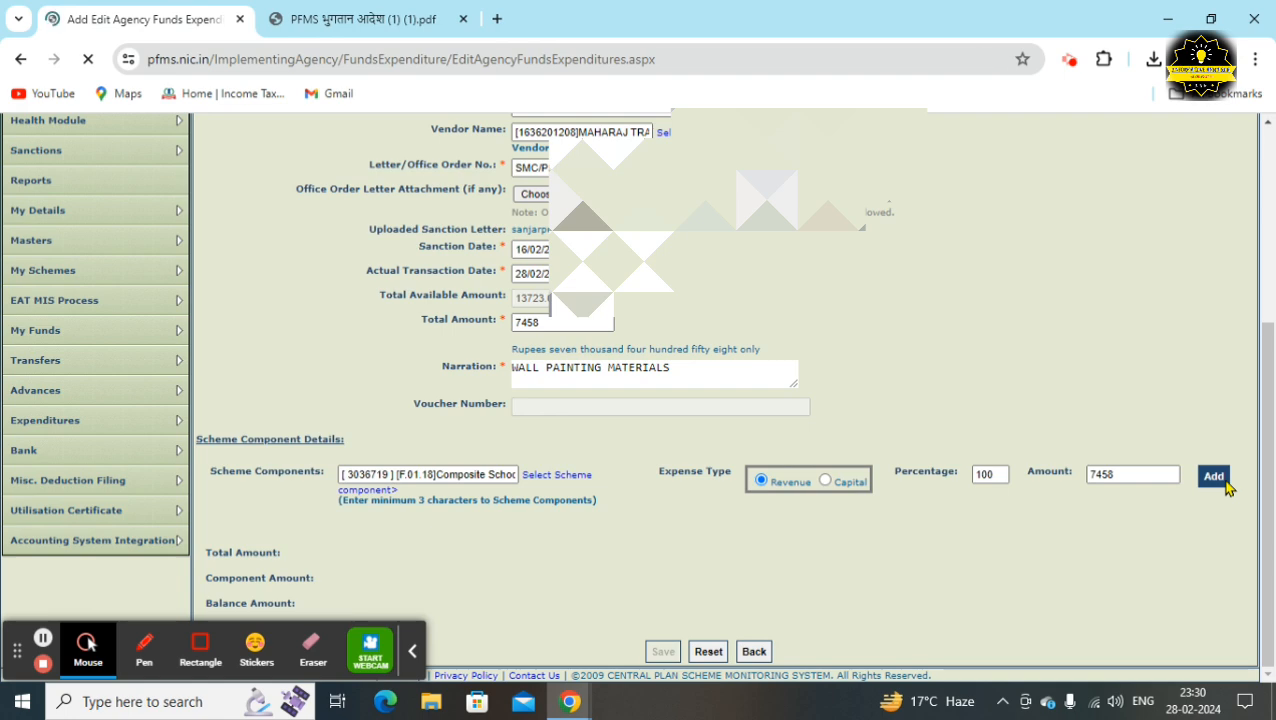
{"action": "left_click", "coordinate": [412, 652]}
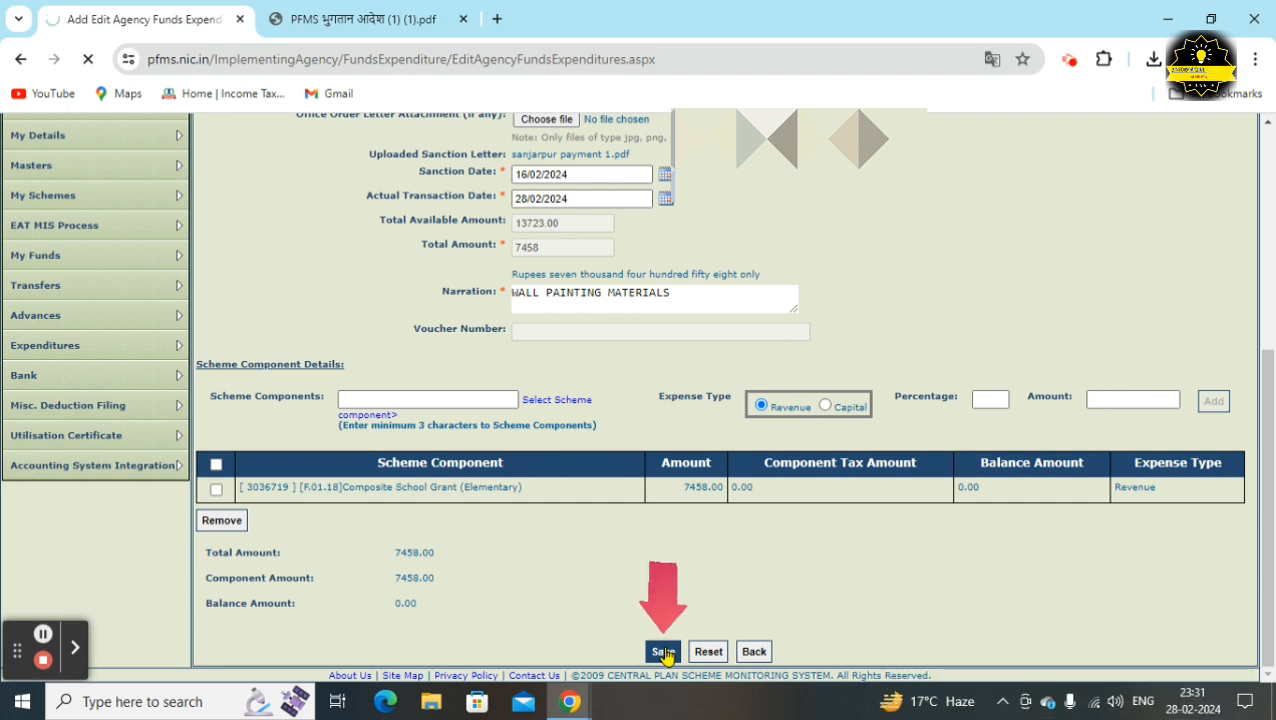
Save the expenditure, acknowledge voucher BP-2023-24-1, and proceed to the payee details
{"action": "left_click", "coordinate": [664, 652]}
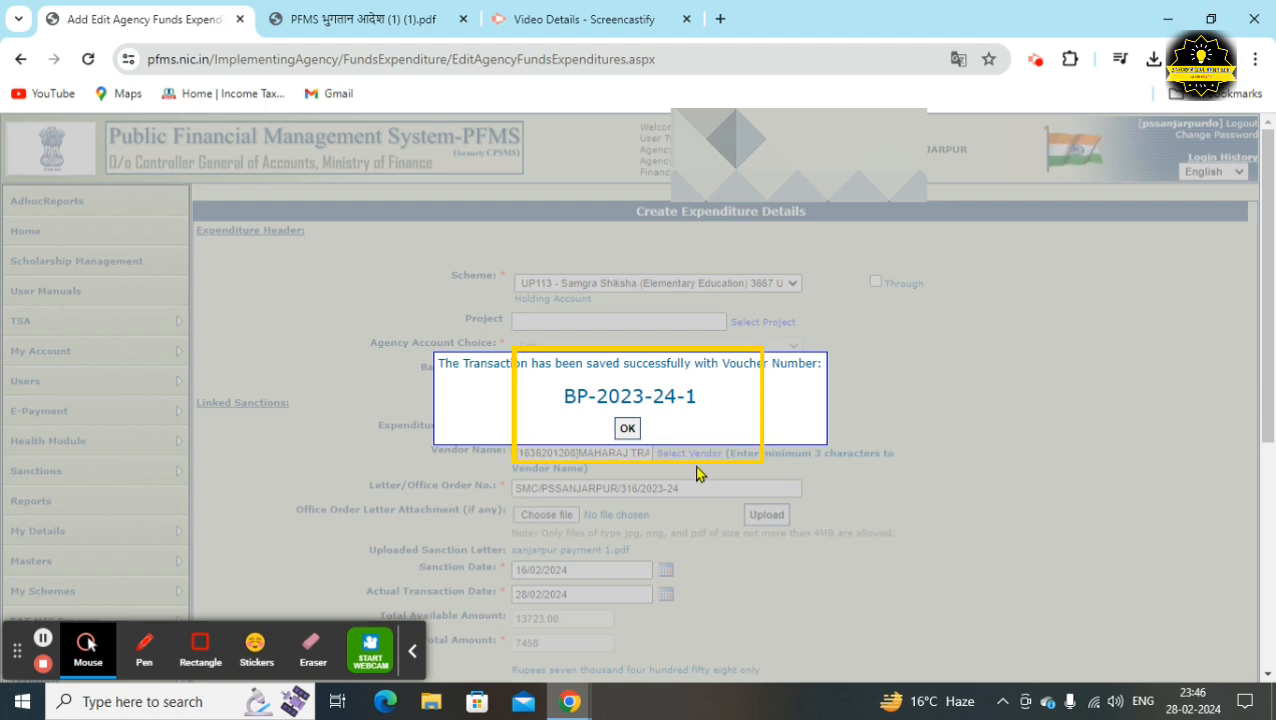
{"action": "left_click", "coordinate": [630, 437]}
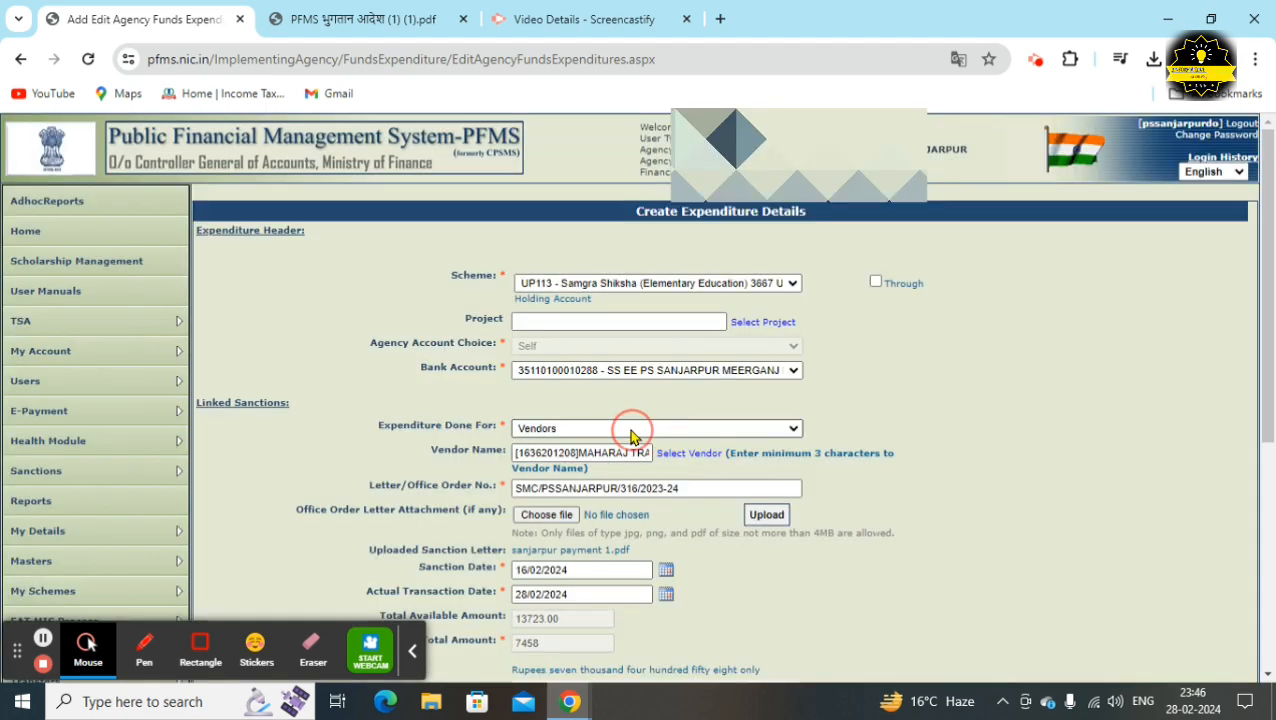
{"action": "scroll", "coordinate": [806, 561], "scroll_direction": "down", "scroll_amount": 3}
{"action": "scroll", "coordinate": [835, 593], "scroll_direction": "down", "scroll_amount": 2}
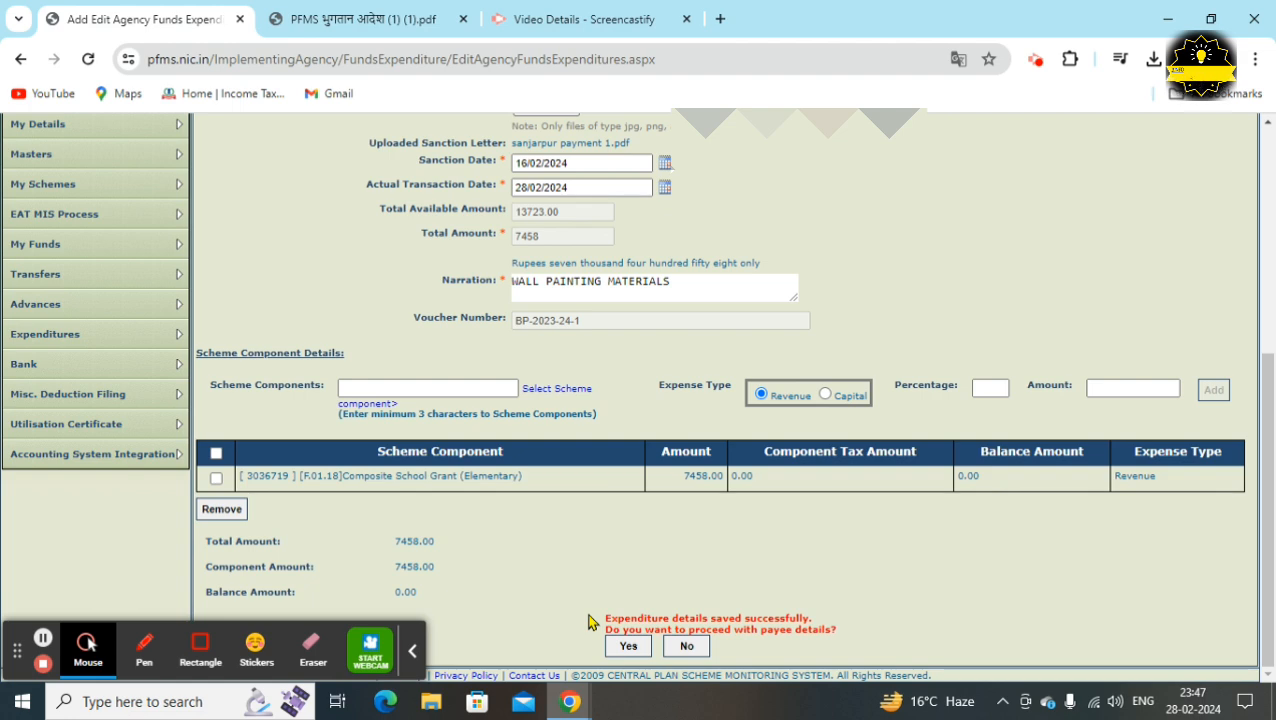
{"action": "left_click", "coordinate": [627, 648]}
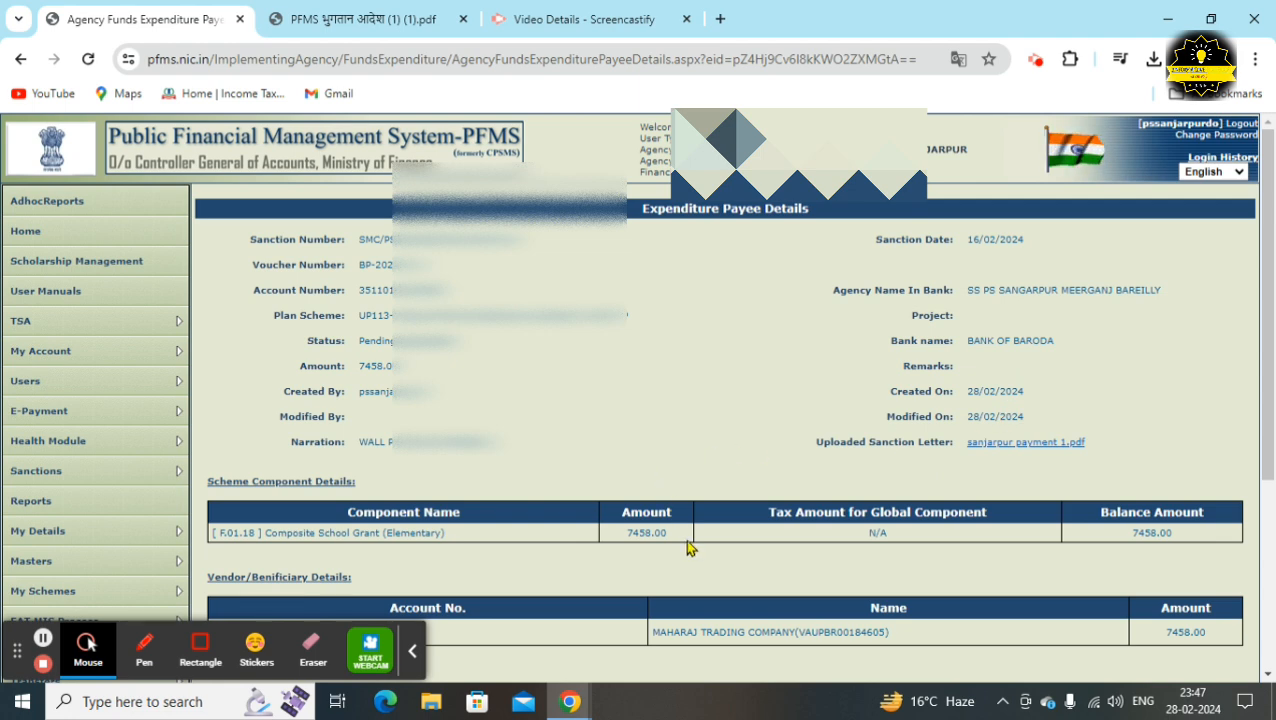
Add an EPaymentUsingPrintAdvice instrument for the 7458.00 vendor payment
{"action": "scroll", "coordinate": [685, 539], "scroll_direction": "down", "scroll_amount": 2}
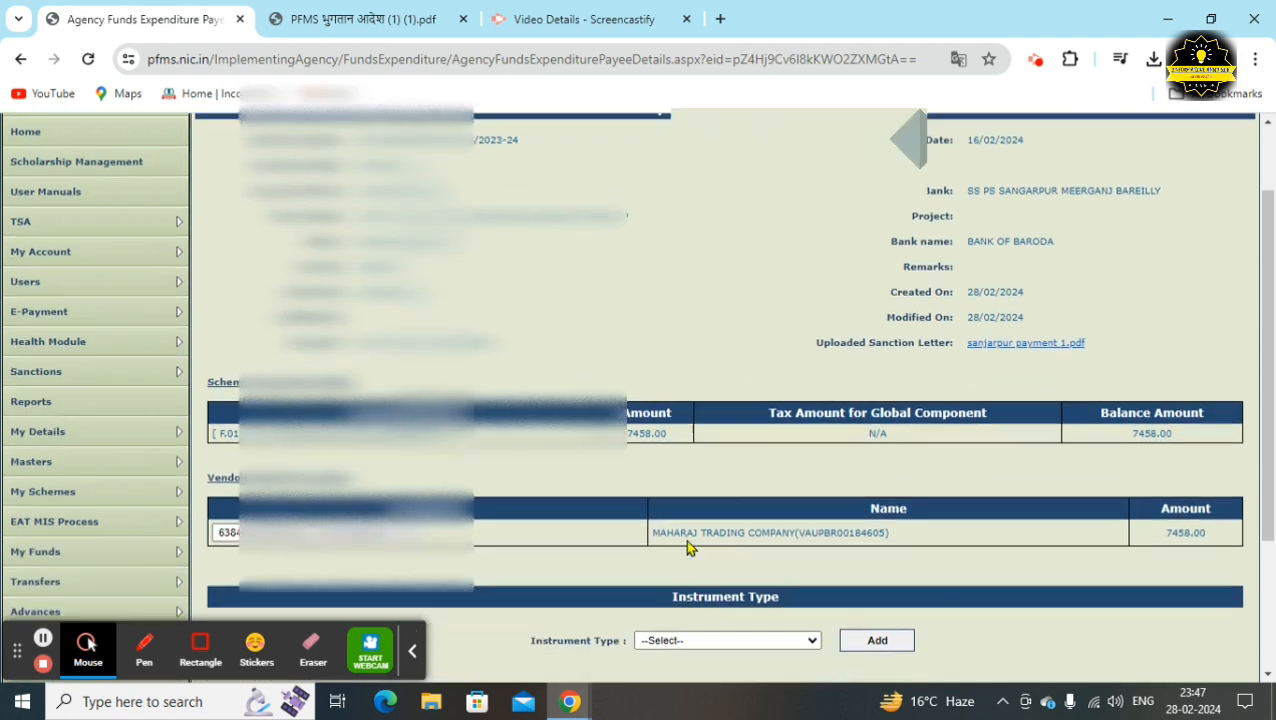
{"action": "scroll", "coordinate": [686, 545], "scroll_direction": "down", "scroll_amount": 1}
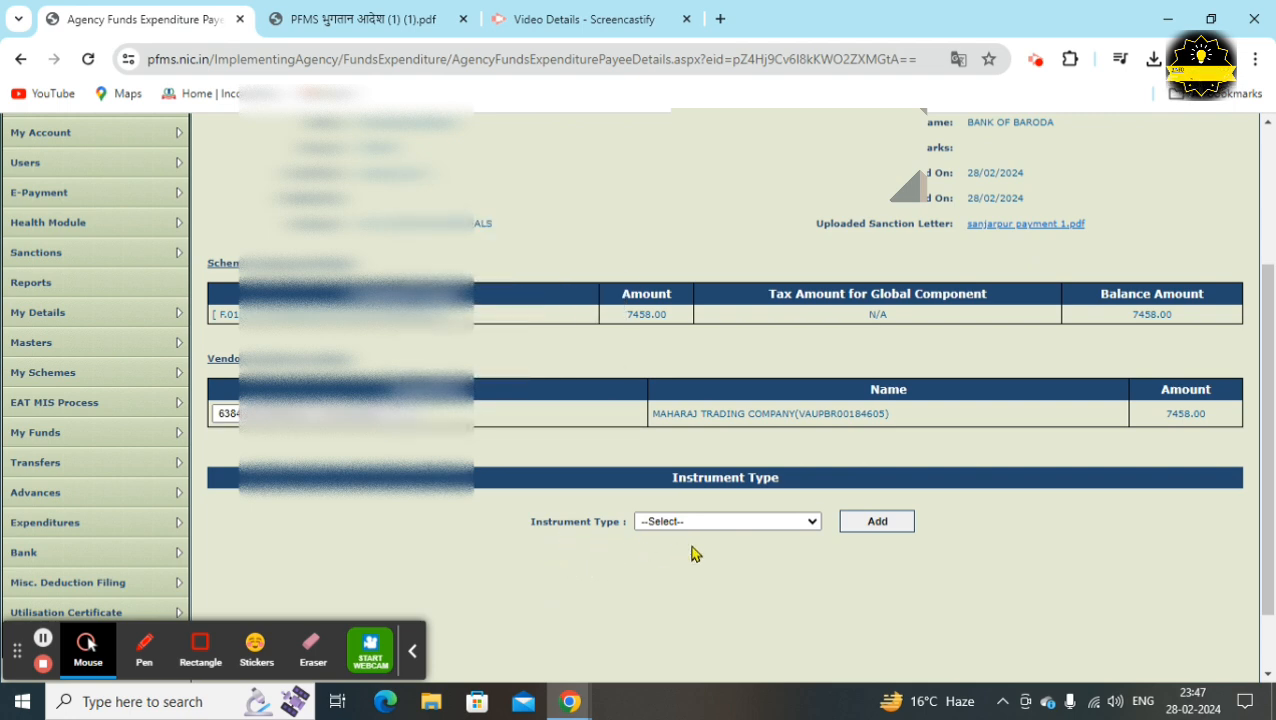
{"action": "left_click", "coordinate": [703, 522]}
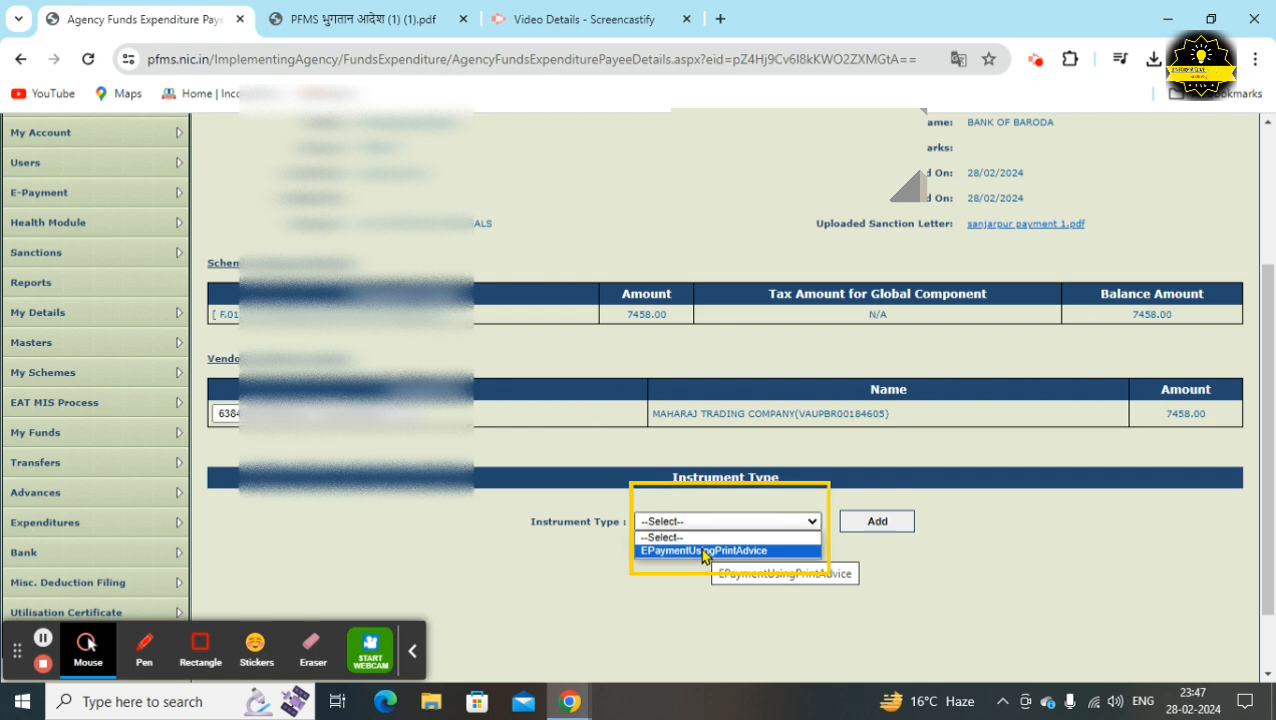
{"action": "left_click", "coordinate": [702, 551]}
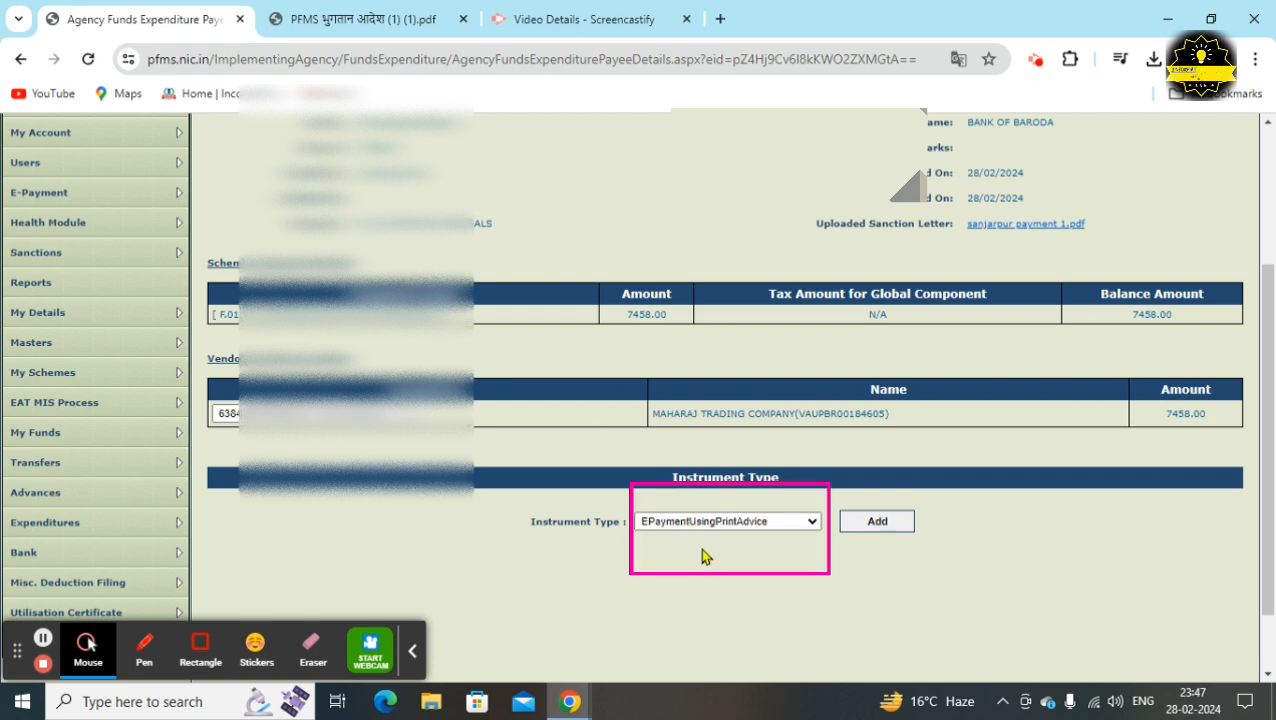
{"action": "left_click", "coordinate": [880, 525]}
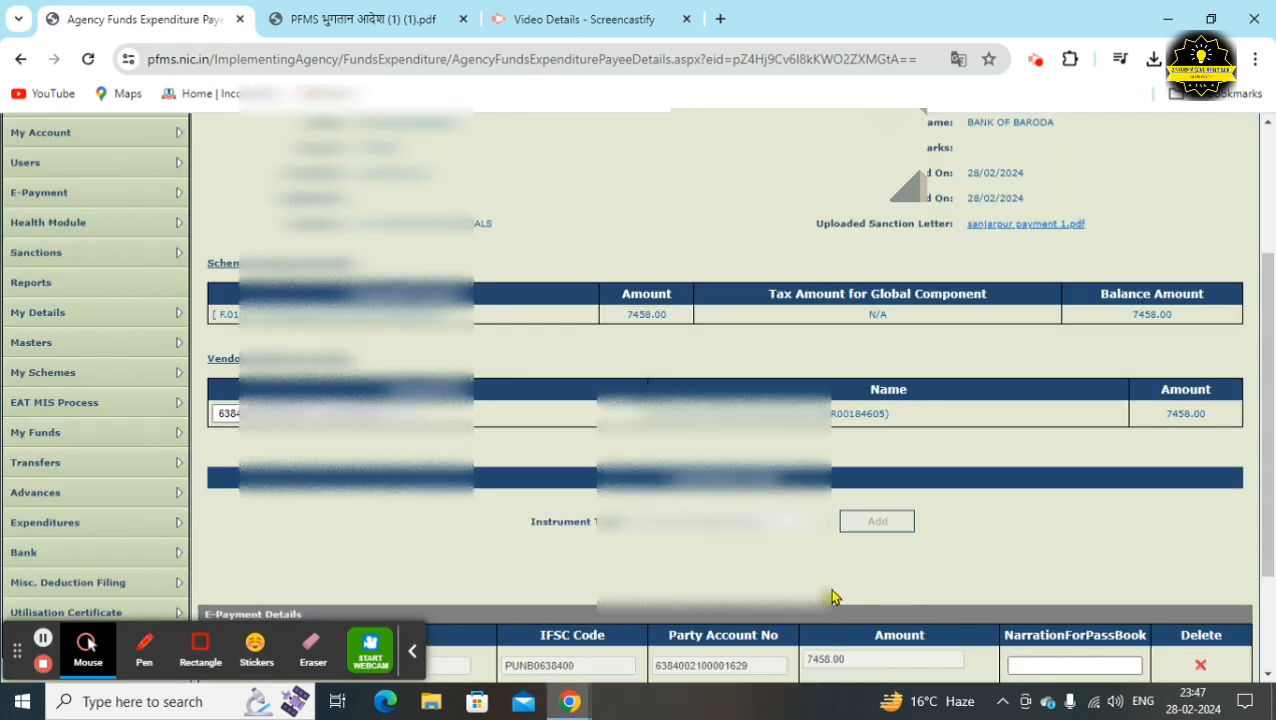
Enter WALL PAINTING MATERIALS as the passbook narration
{"action": "scroll", "coordinate": [780, 590], "scroll_direction": "down", "scroll_amount": 3}
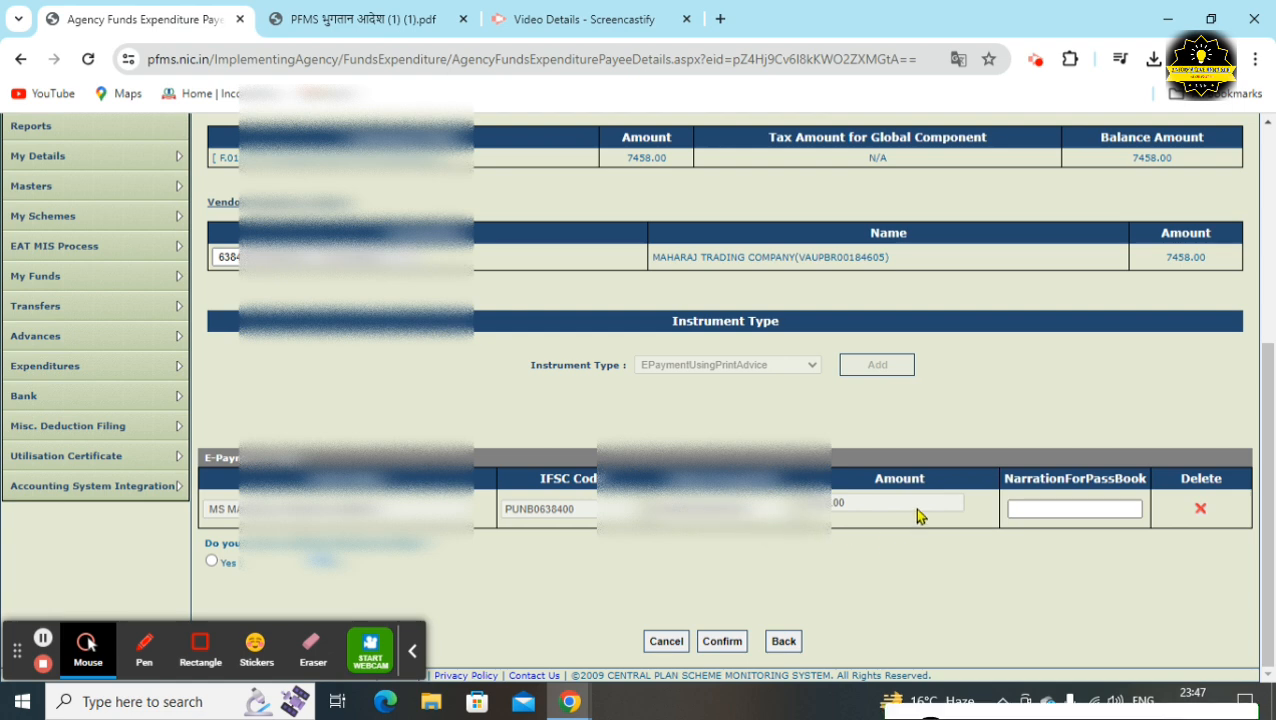
{"action": "left_click", "coordinate": [1039, 509]}
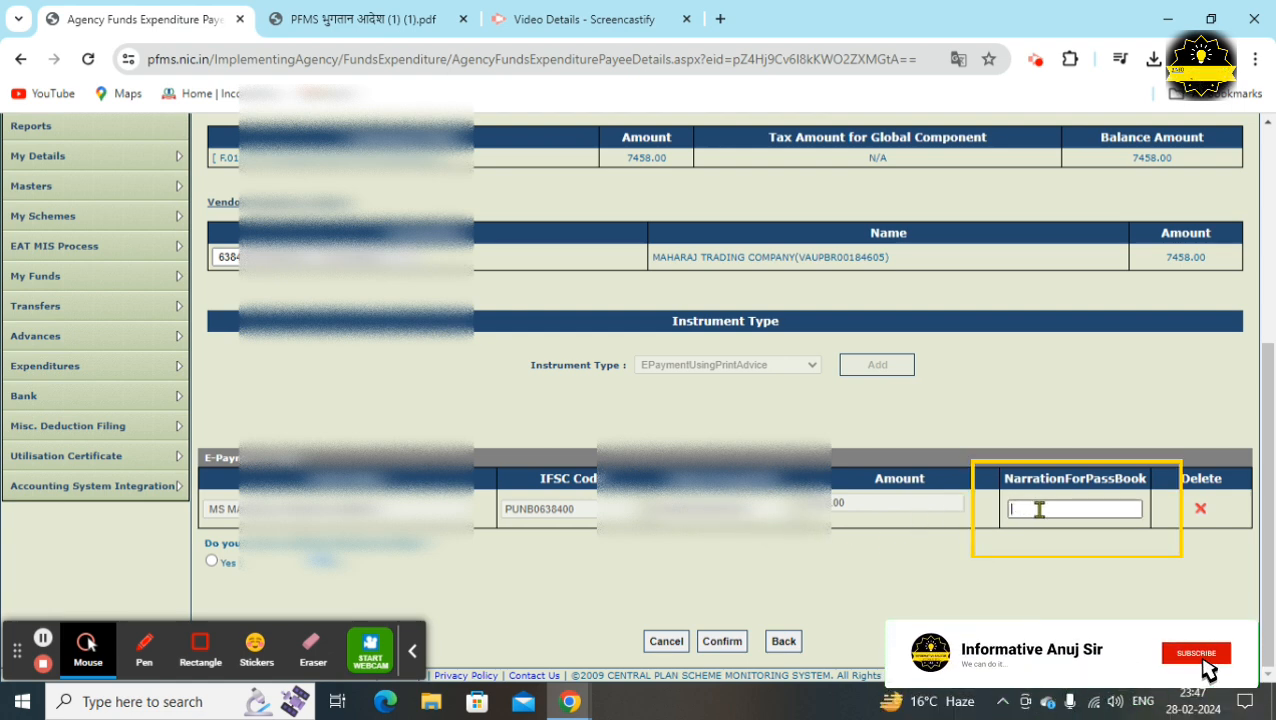
{"action": "type", "text": "WA"}
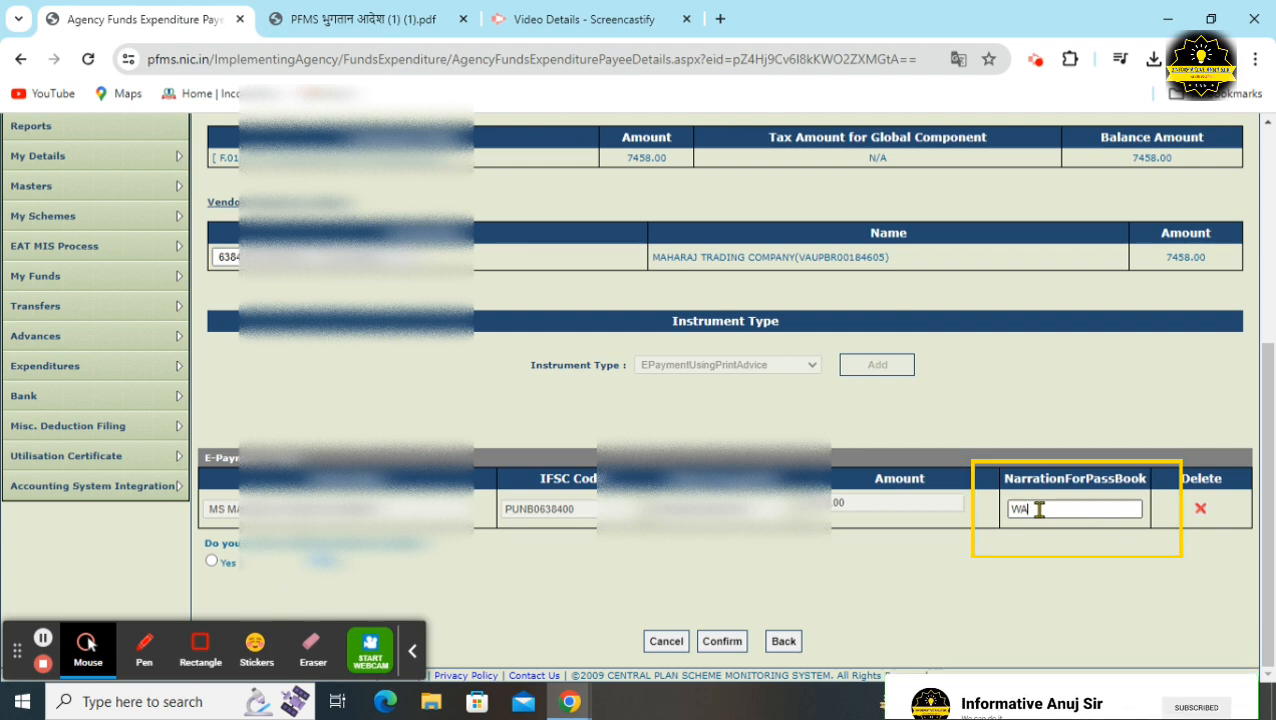
{"action": "type", "text": "LL PA"}
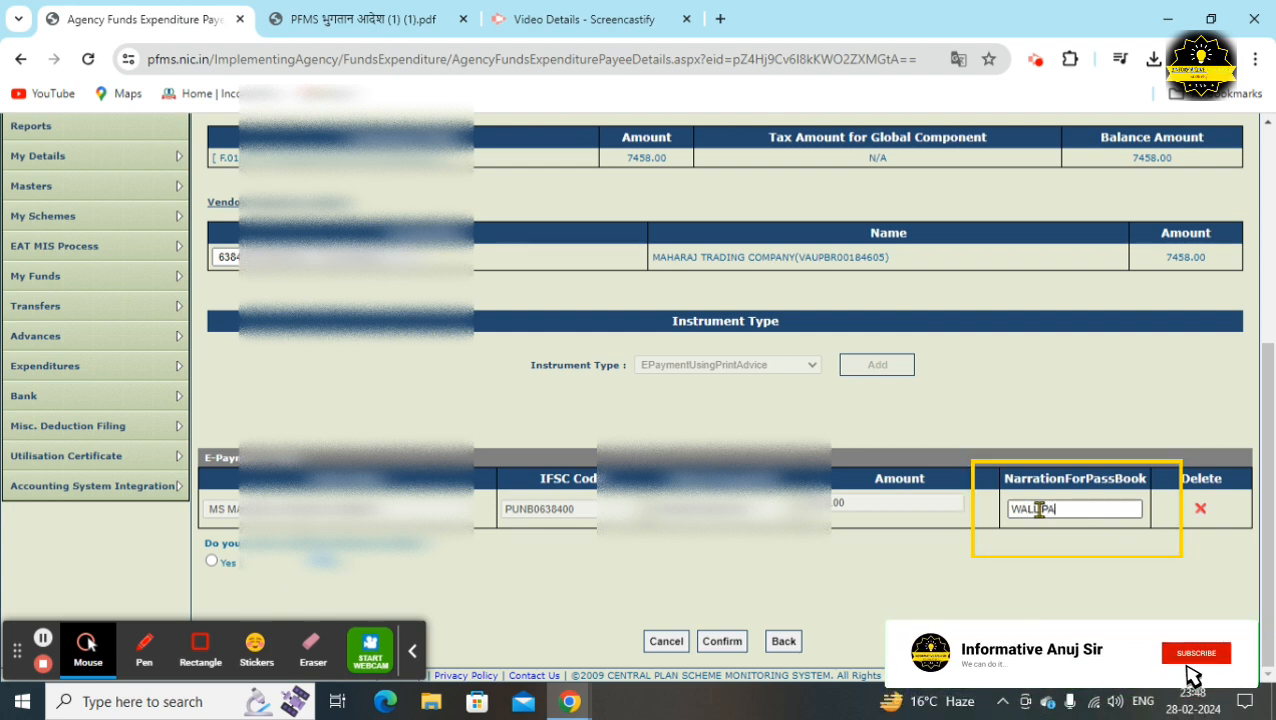
{"action": "type", "text": "INTING "}
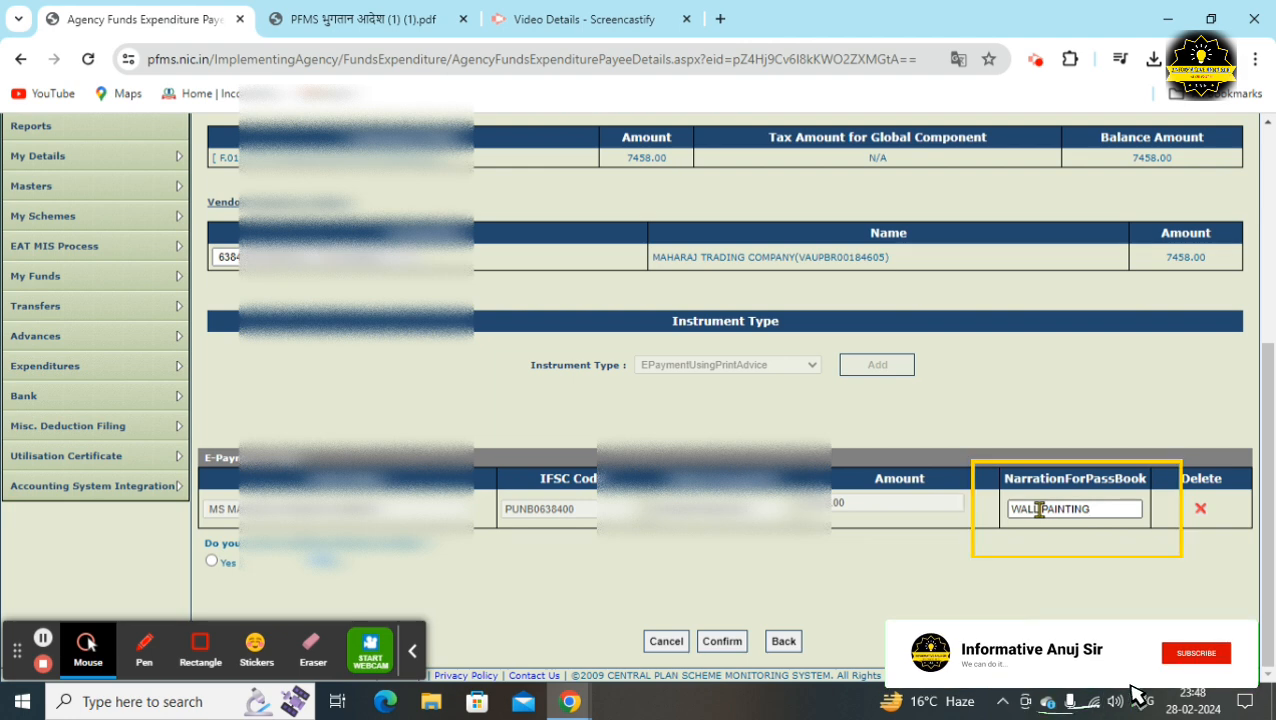
{"action": "type", "text": "MATERI"}
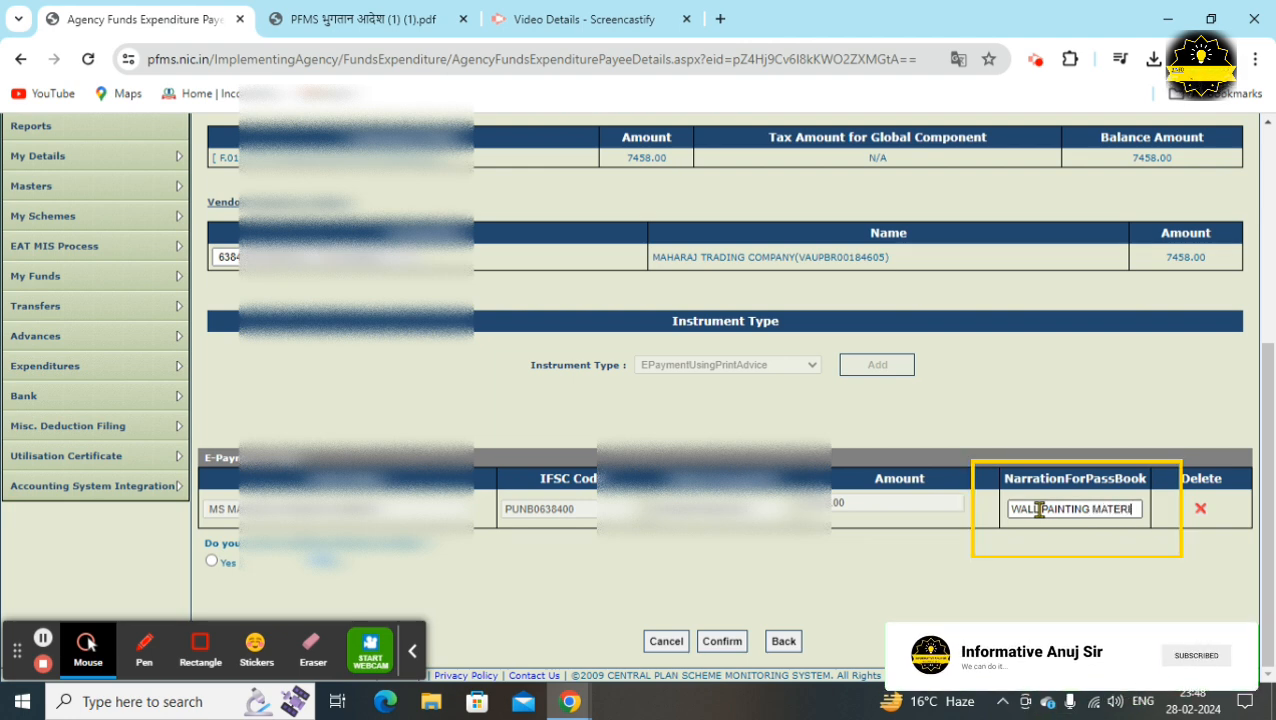
{"action": "type", "text": "ALS"}
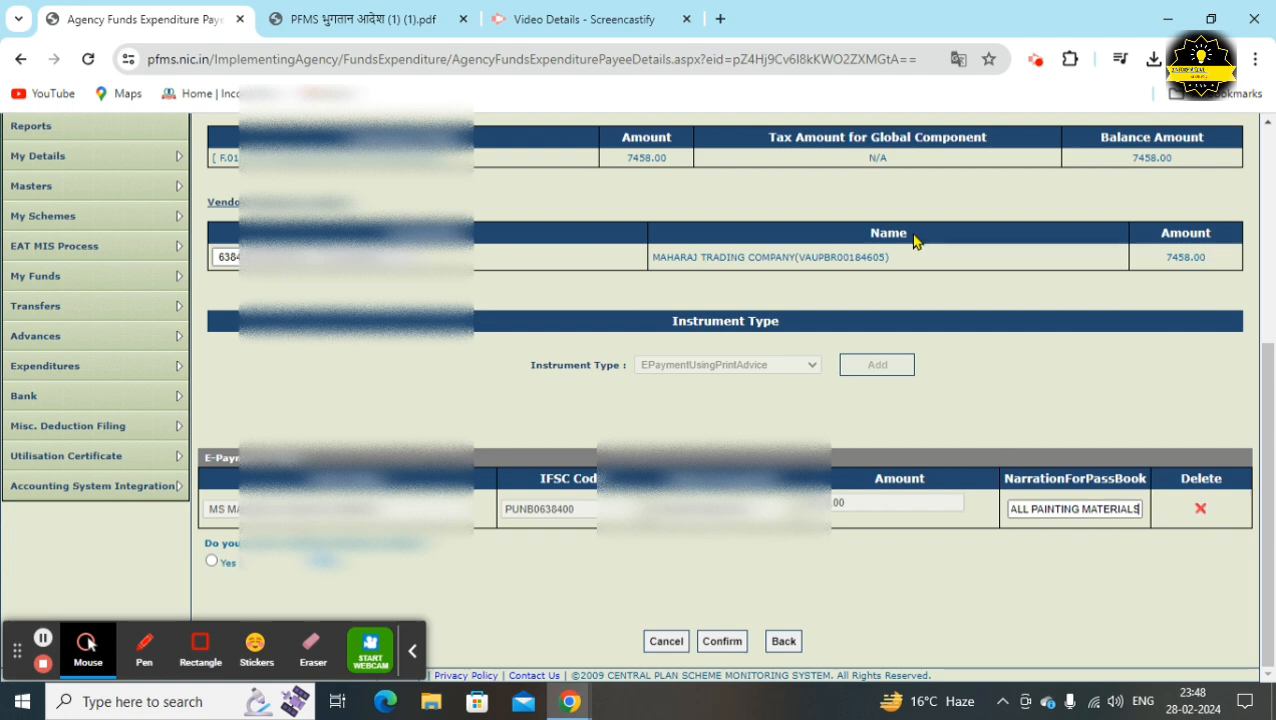
Confirm the payee details, submit the expenditure for approval, and log out
{"action": "left_click", "coordinate": [724, 641]}
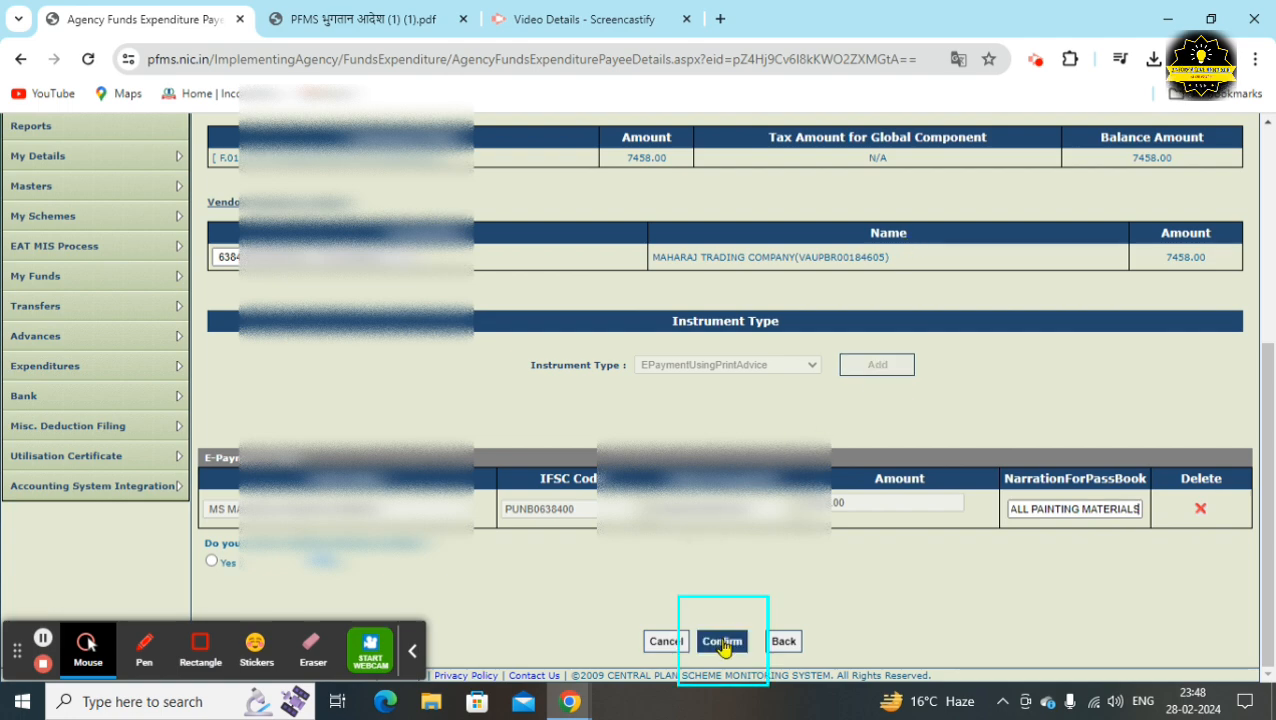
{"action": "scroll", "coordinate": [735, 600], "scroll_direction": "down", "scroll_amount": 5}
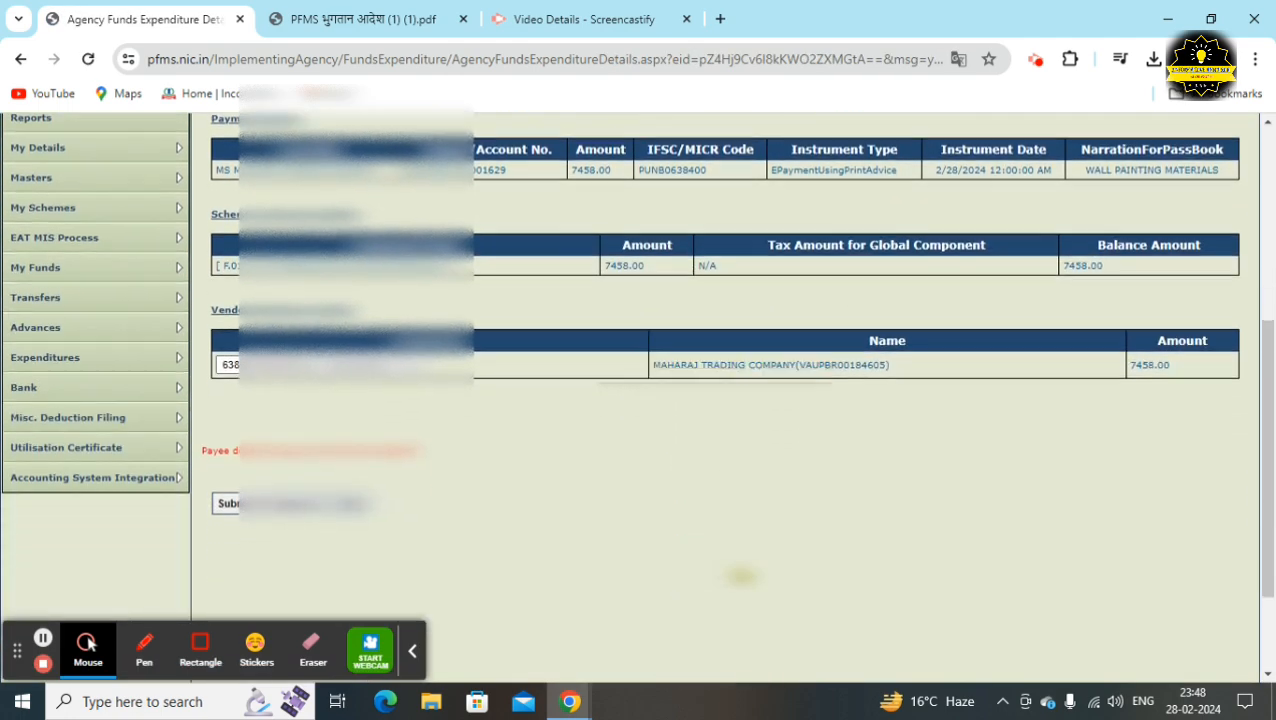
{"action": "scroll", "coordinate": [740, 575], "scroll_direction": "down", "scroll_amount": 1}
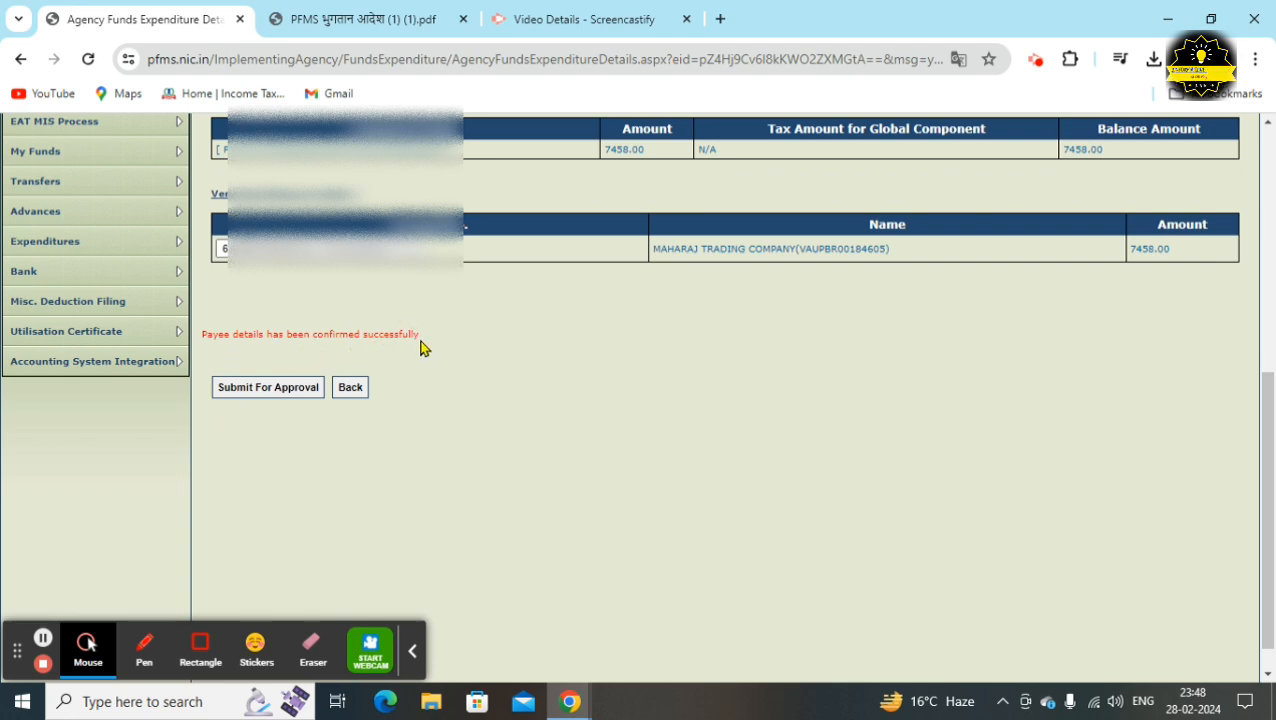
{"action": "left_click", "coordinate": [284, 388]}
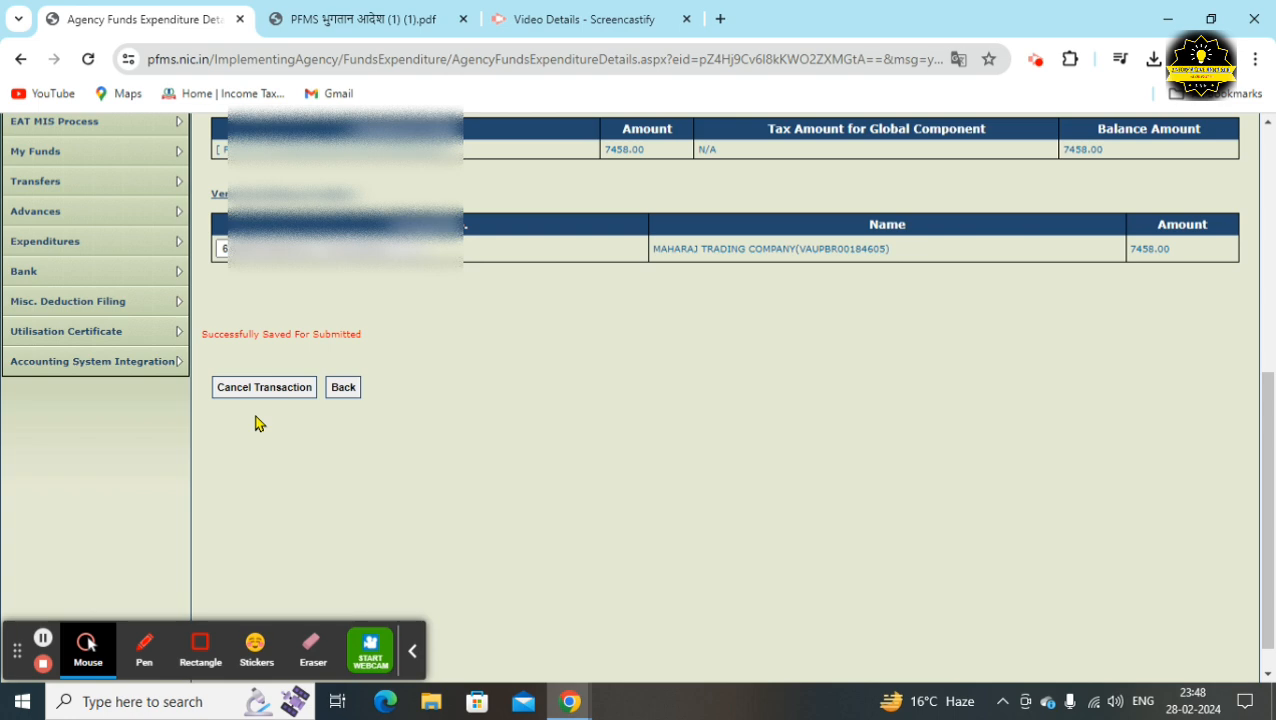
{"action": "scroll", "coordinate": [498, 484], "scroll_direction": "up", "scroll_amount": 10}
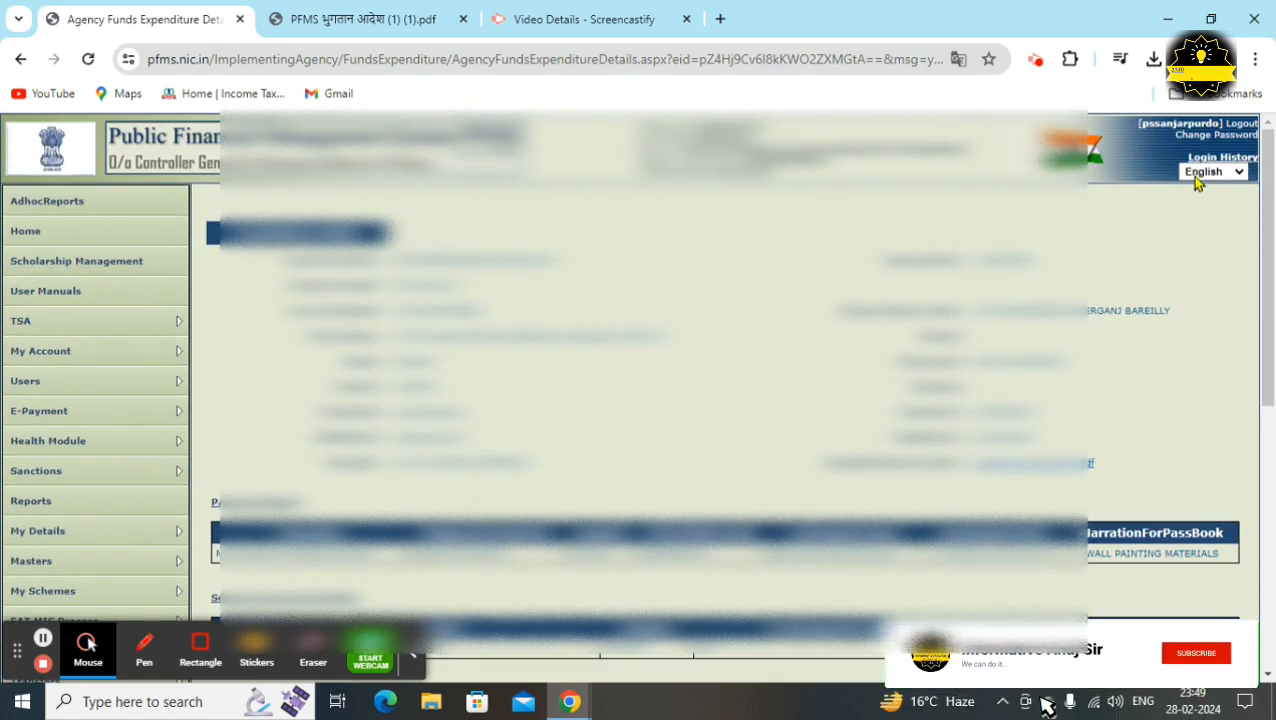
{"action": "left_click", "coordinate": [1249, 131]}
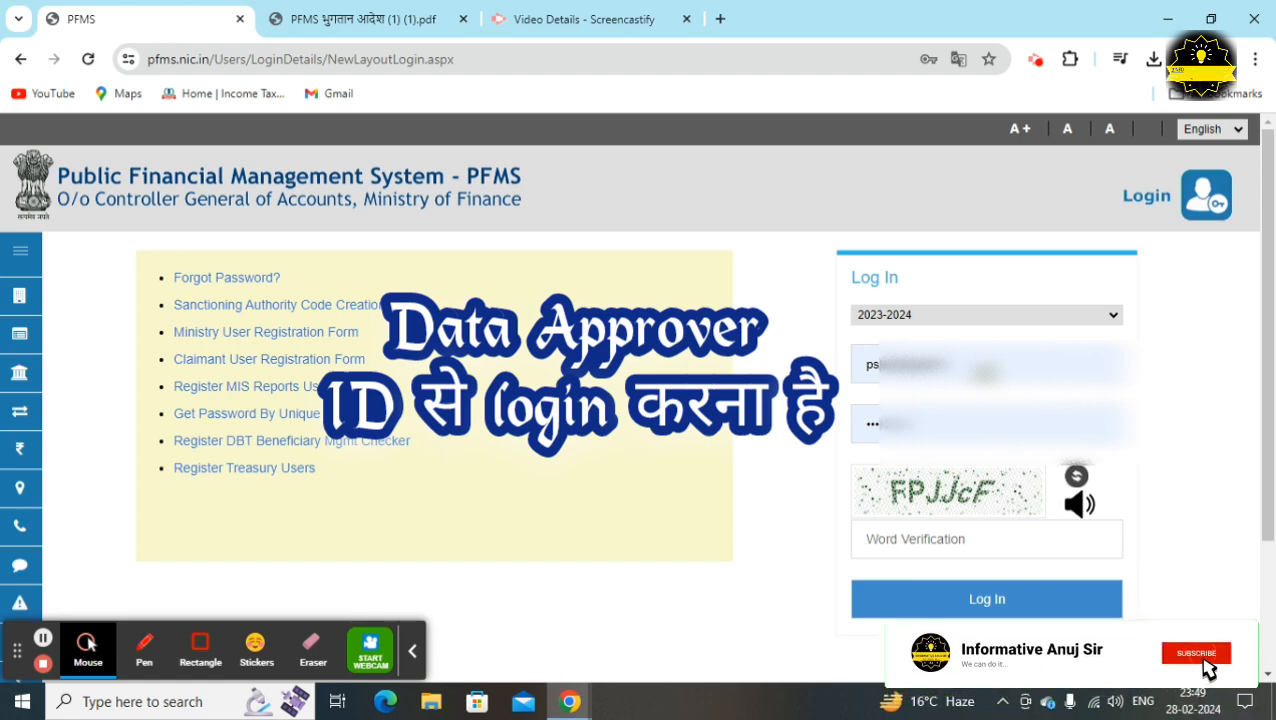
Log back into PFMS by entering the word-verification captcha
{"action": "left_click", "coordinate": [970, 539]}
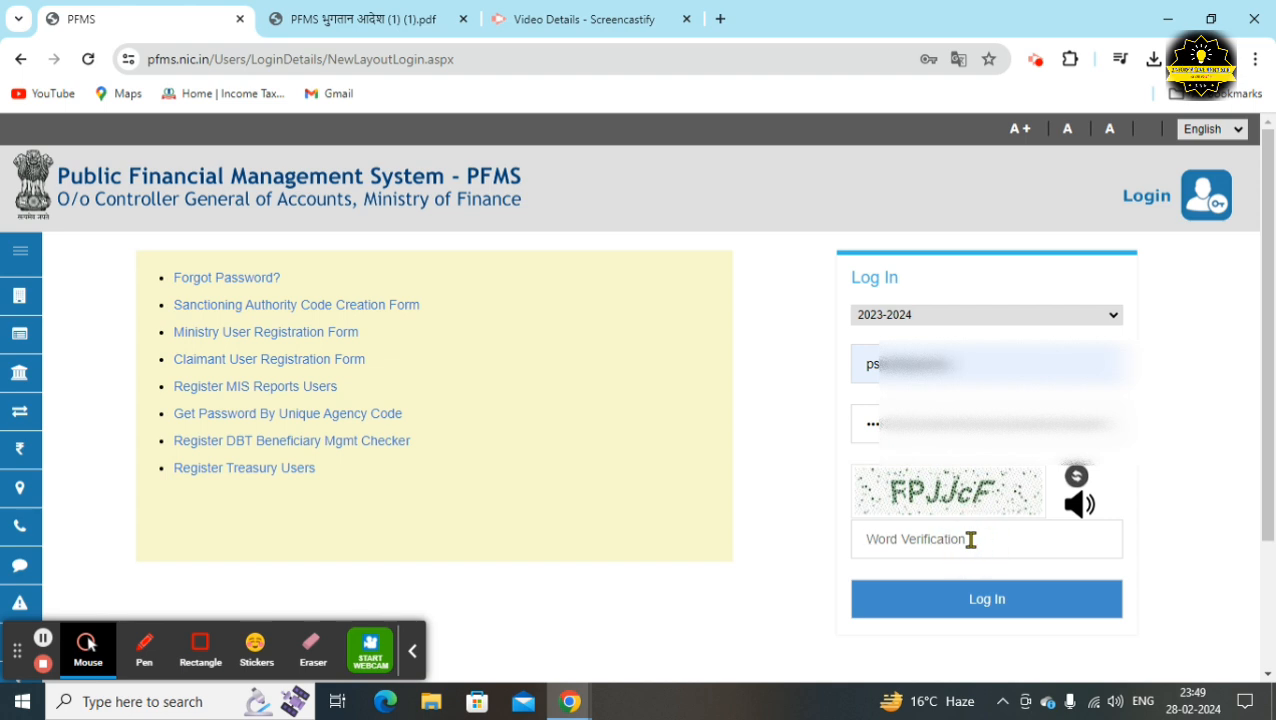
{"action": "type", "text": "FP"}
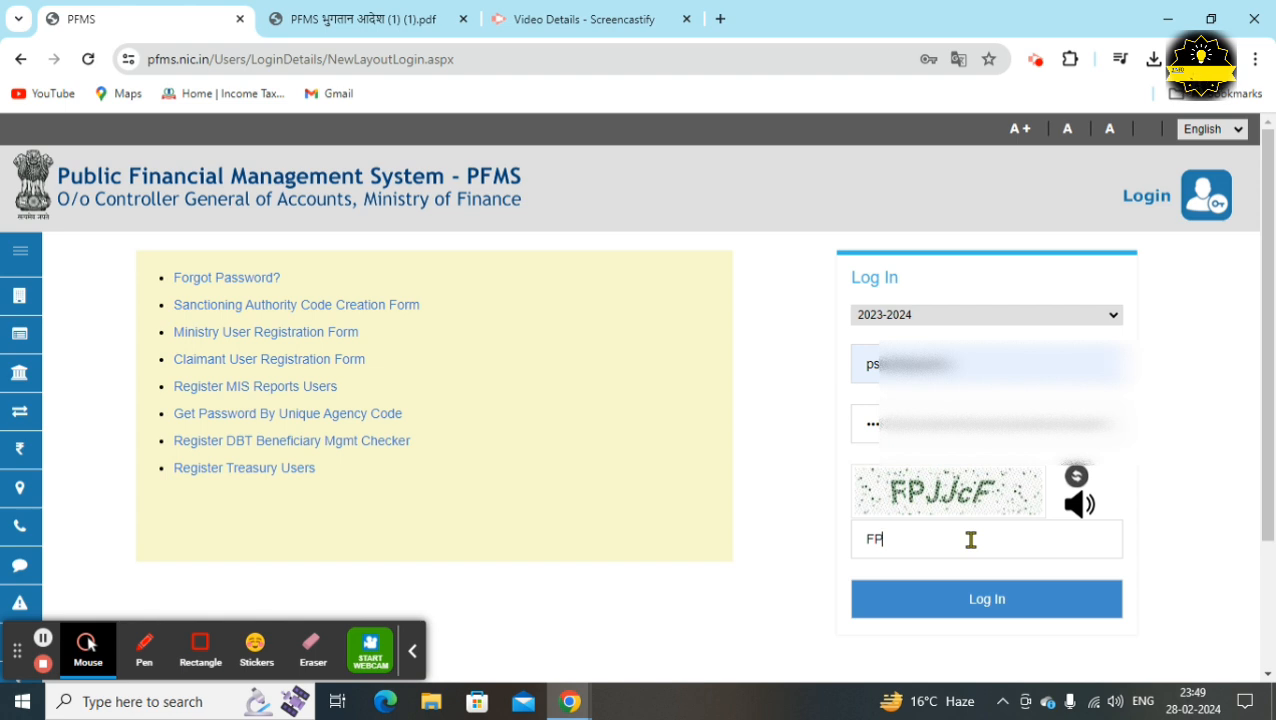
{"action": "type", "text": "JJcF"}
{"action": "left_click", "coordinate": [980, 612]}
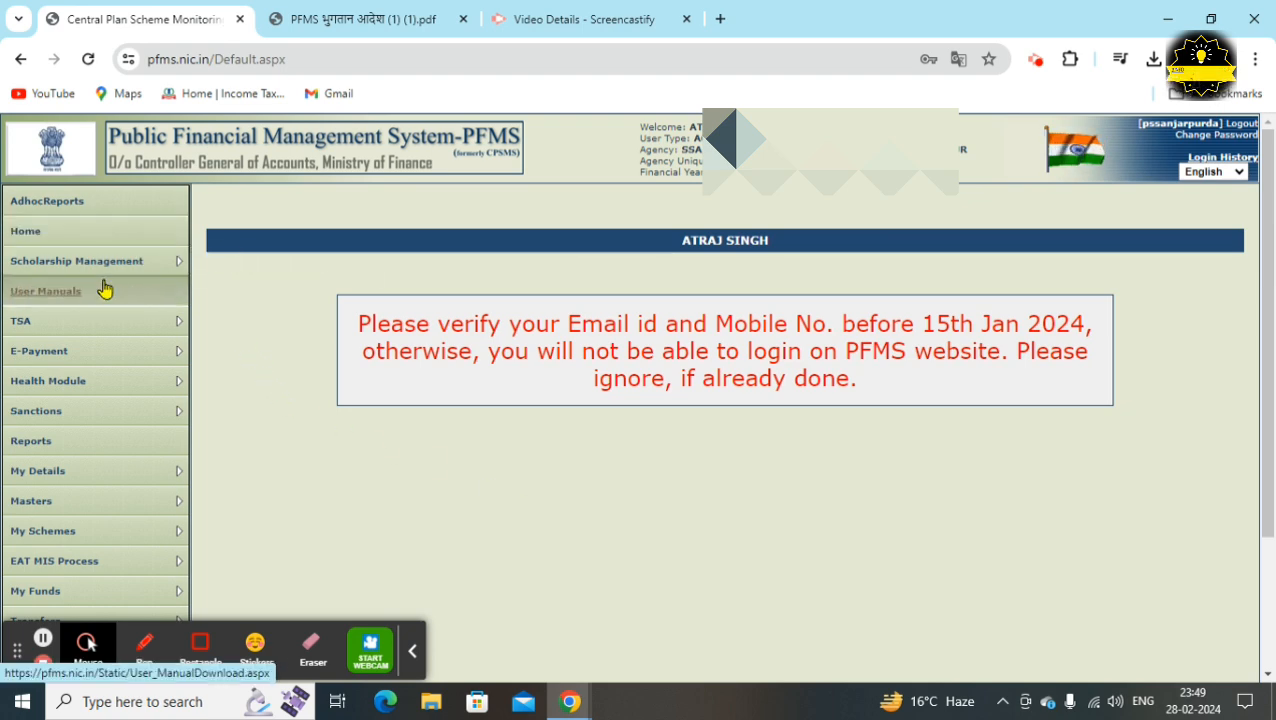
{"action": "mouse_move", "coordinate": [85, 380]}
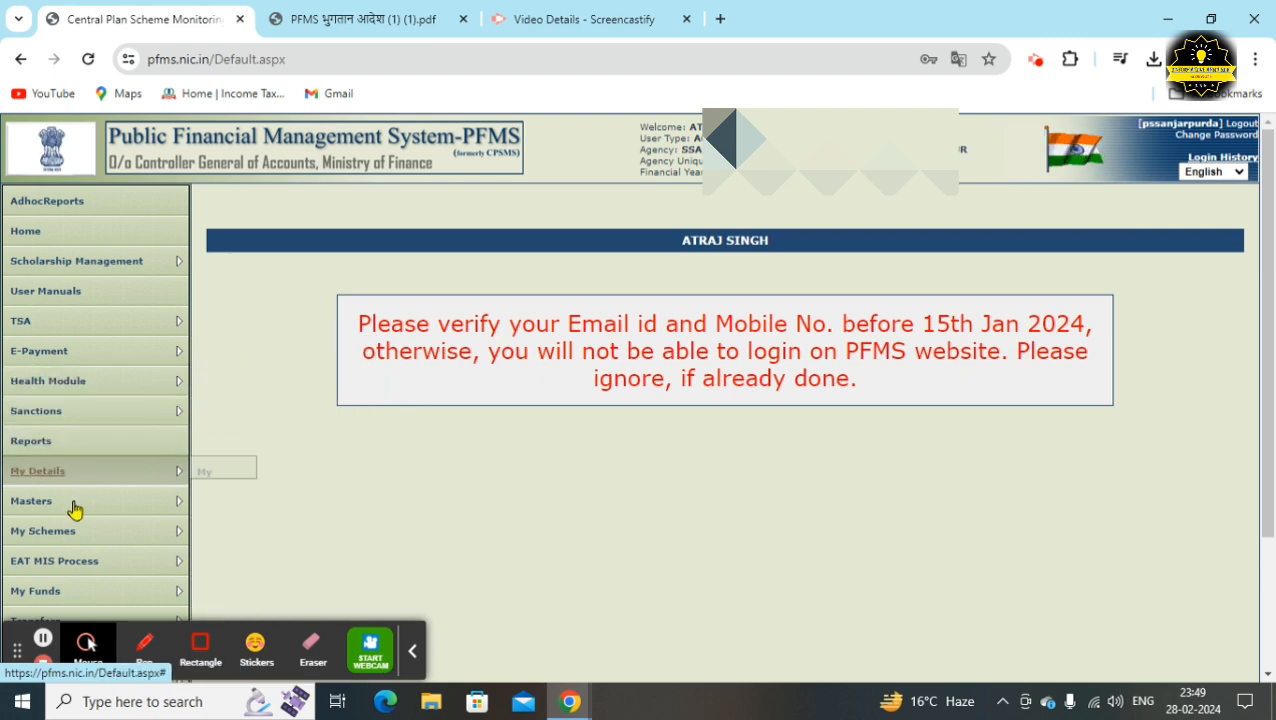
{"action": "mouse_move", "coordinate": [198, 537]}
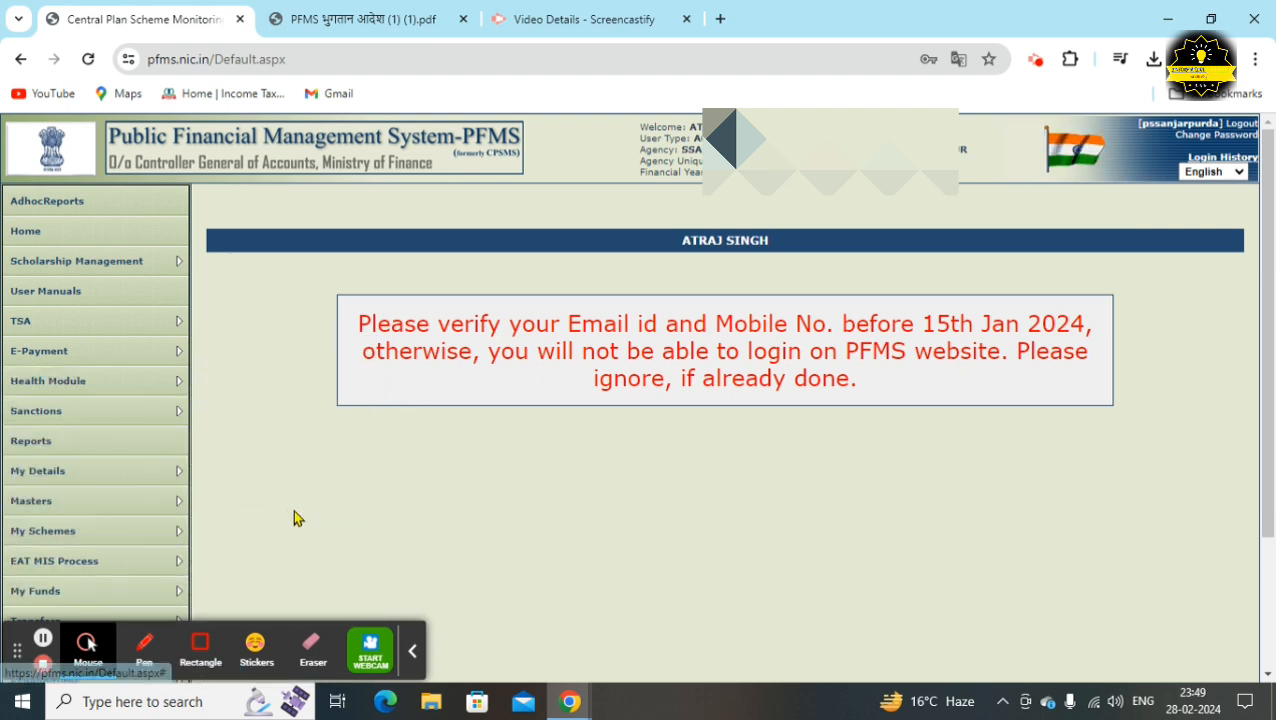
{"action": "scroll", "coordinate": [293, 509], "scroll_direction": "down", "scroll_amount": 3}
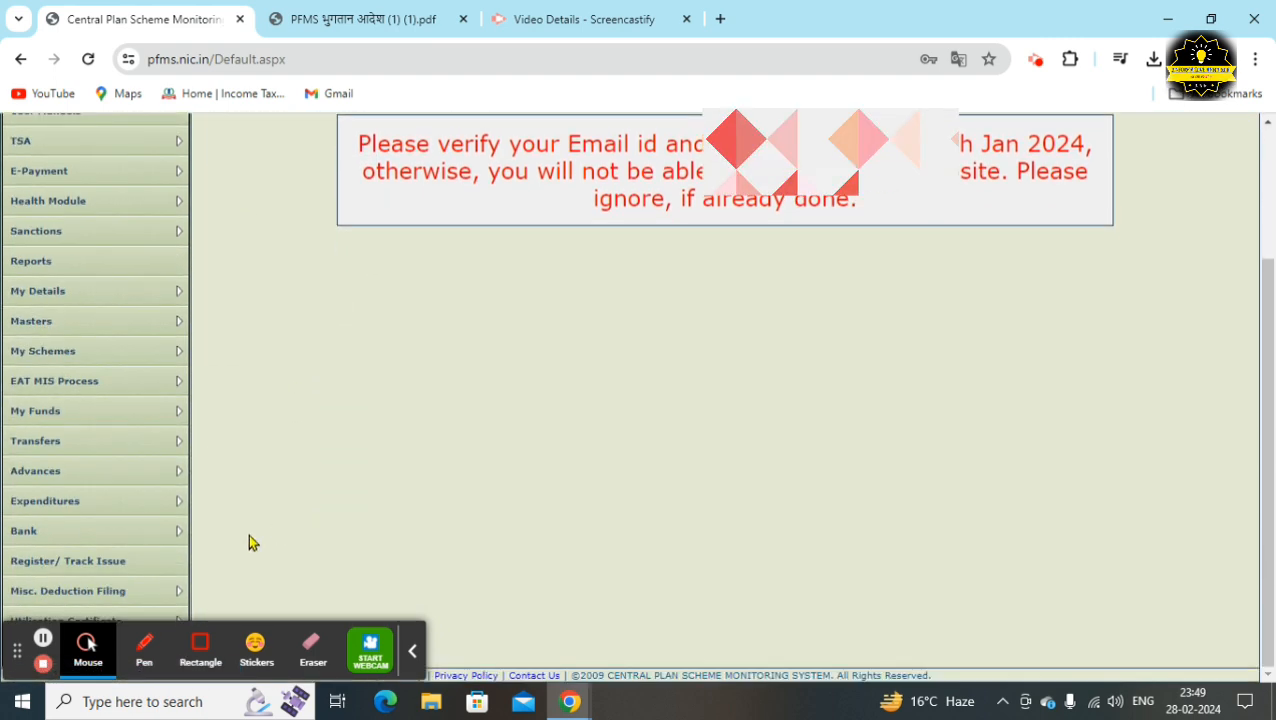
{"action": "mouse_move", "coordinate": [75, 507]}
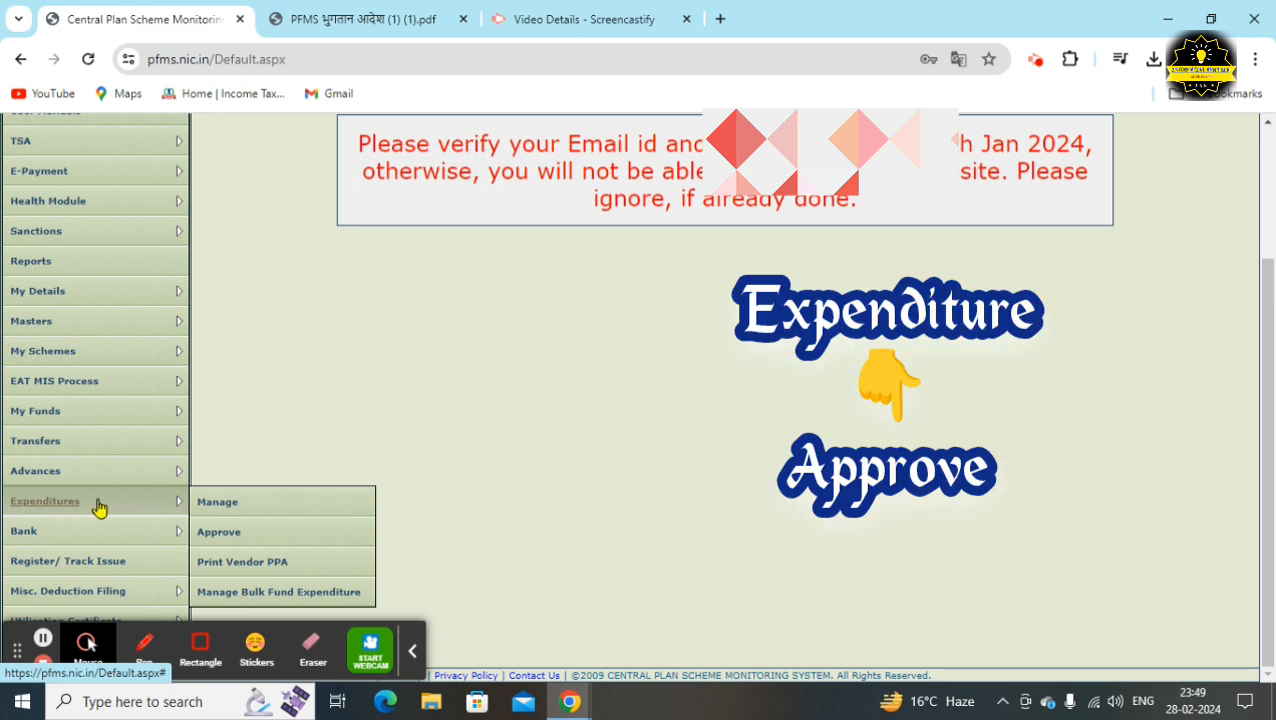
Search submitted expenditures under scheme UP113 to list the 7458.00 order
{"action": "left_click", "coordinate": [249, 545]}
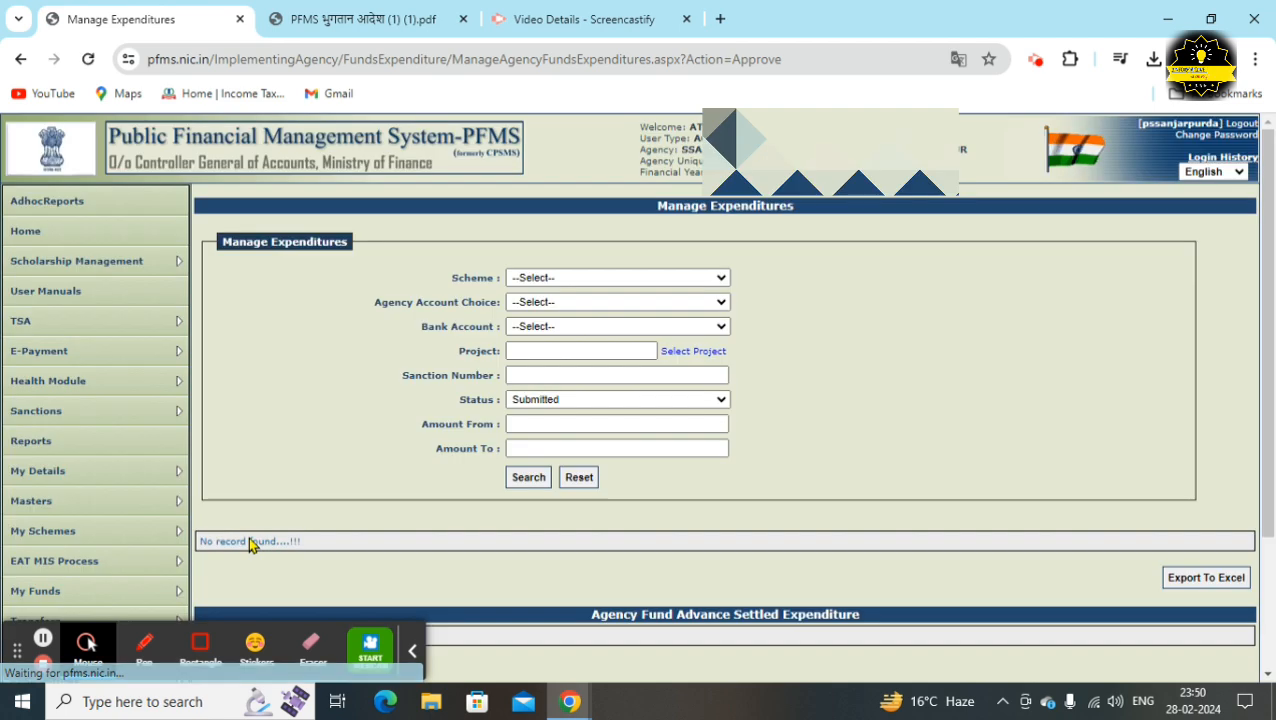
{"action": "left_click", "coordinate": [610, 277]}
{"action": "left_click", "coordinate": [598, 320]}
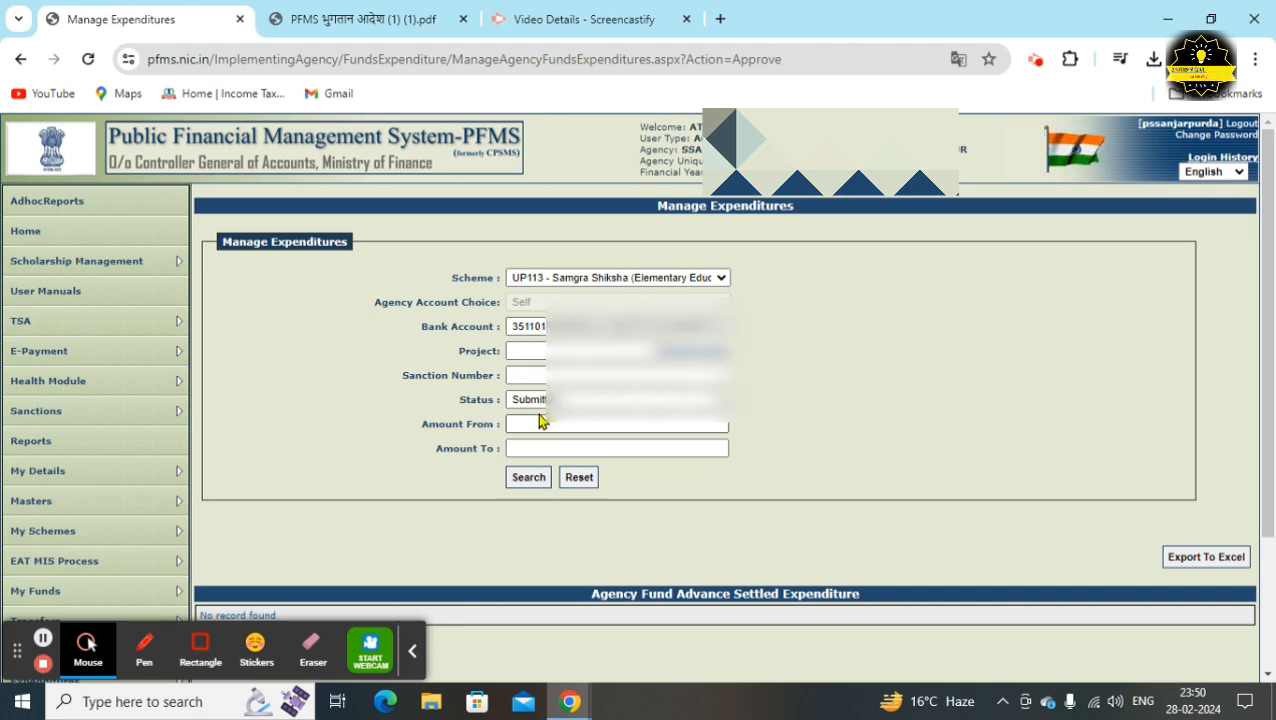
{"action": "left_click", "coordinate": [529, 479]}
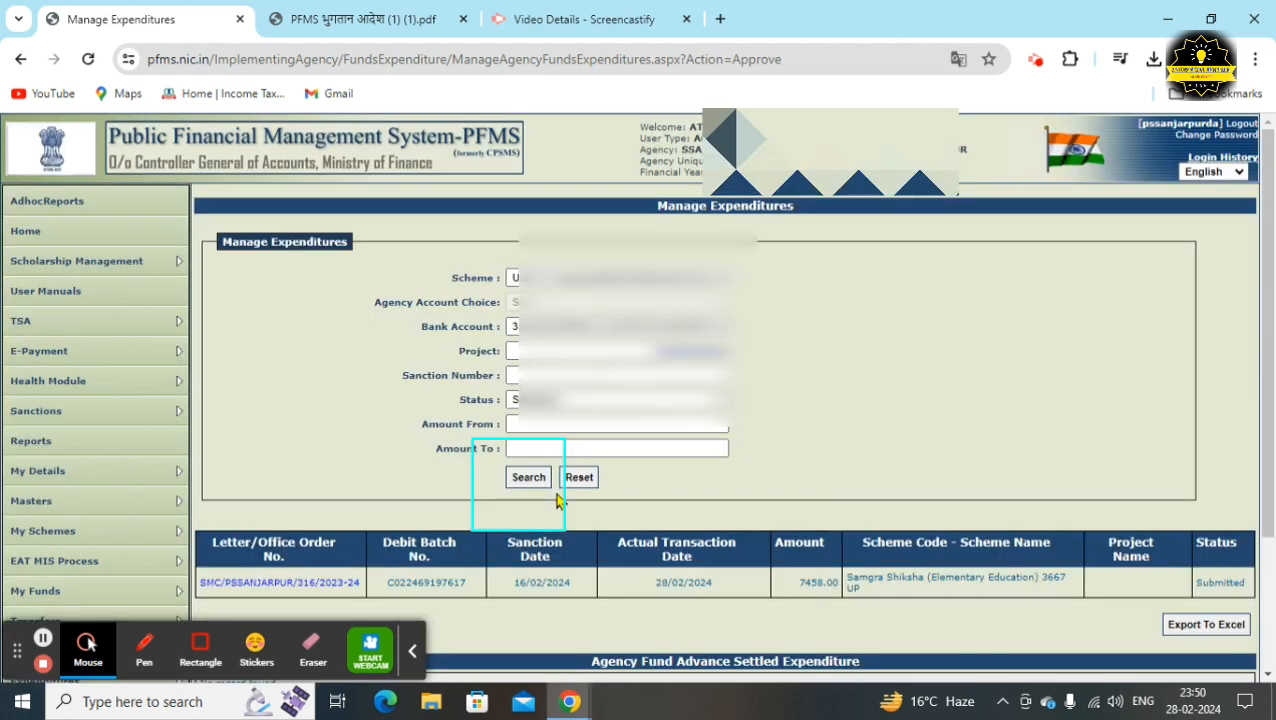
{"action": "scroll", "coordinate": [550, 497], "scroll_direction": "down", "scroll_amount": 1}
{"action": "scroll", "coordinate": [557, 500], "scroll_direction": "down", "scroll_amount": 1}
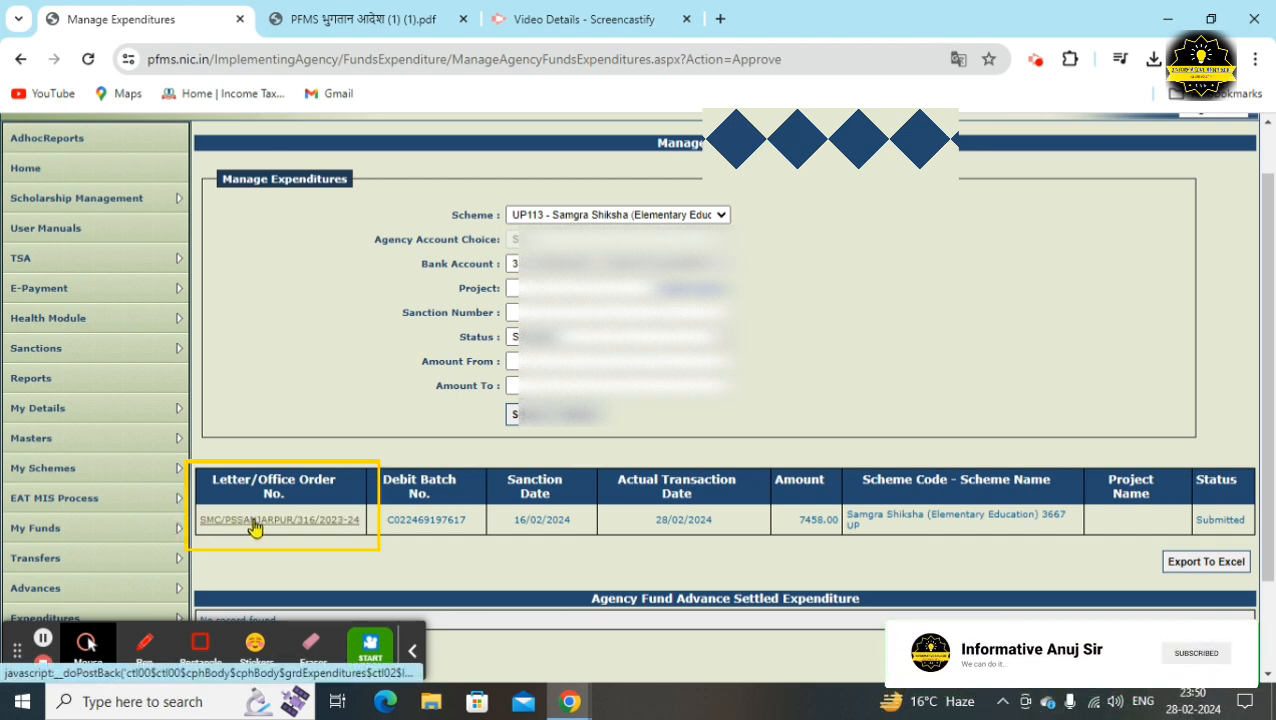
Open the 7458.00 order's expenditure details and scroll to the MAHARAJ TRADING COMPANY vendor table
{"action": "left_click", "coordinate": [254, 527]}
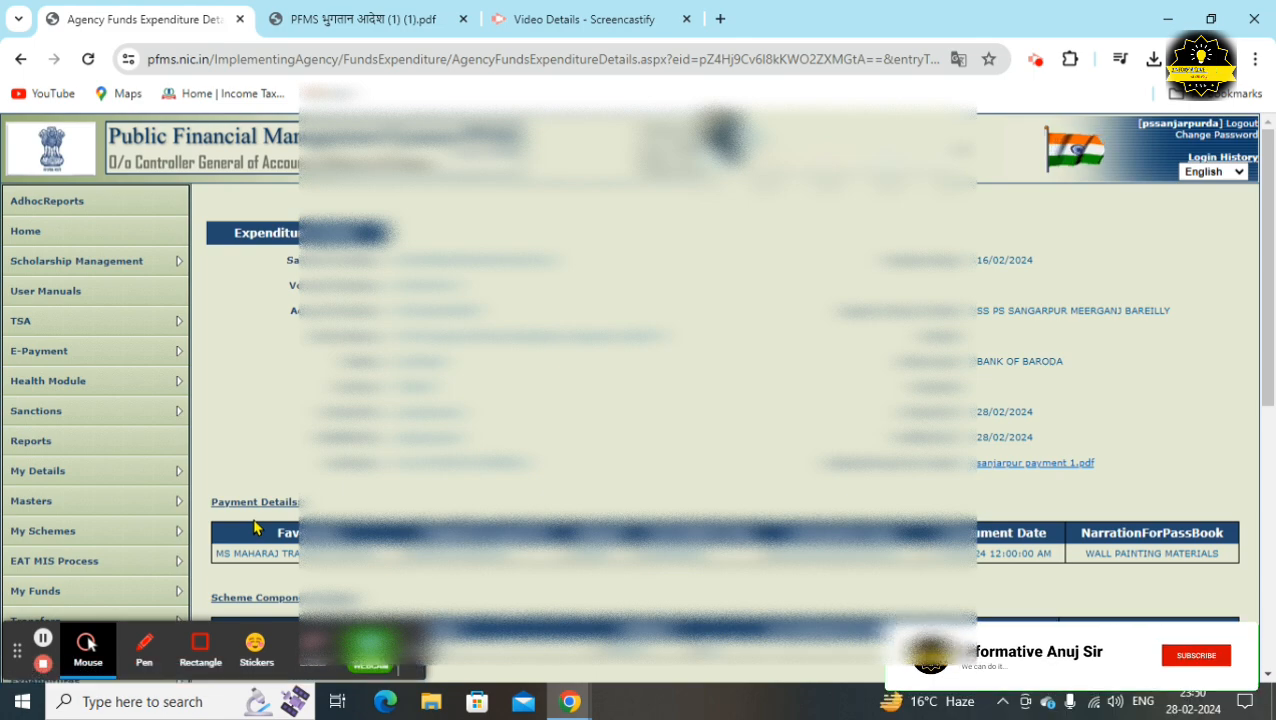
{"action": "scroll", "coordinate": [254, 527], "scroll_direction": "down", "scroll_amount": 3}
{"action": "scroll", "coordinate": [254, 527], "scroll_direction": "down", "scroll_amount": 1}
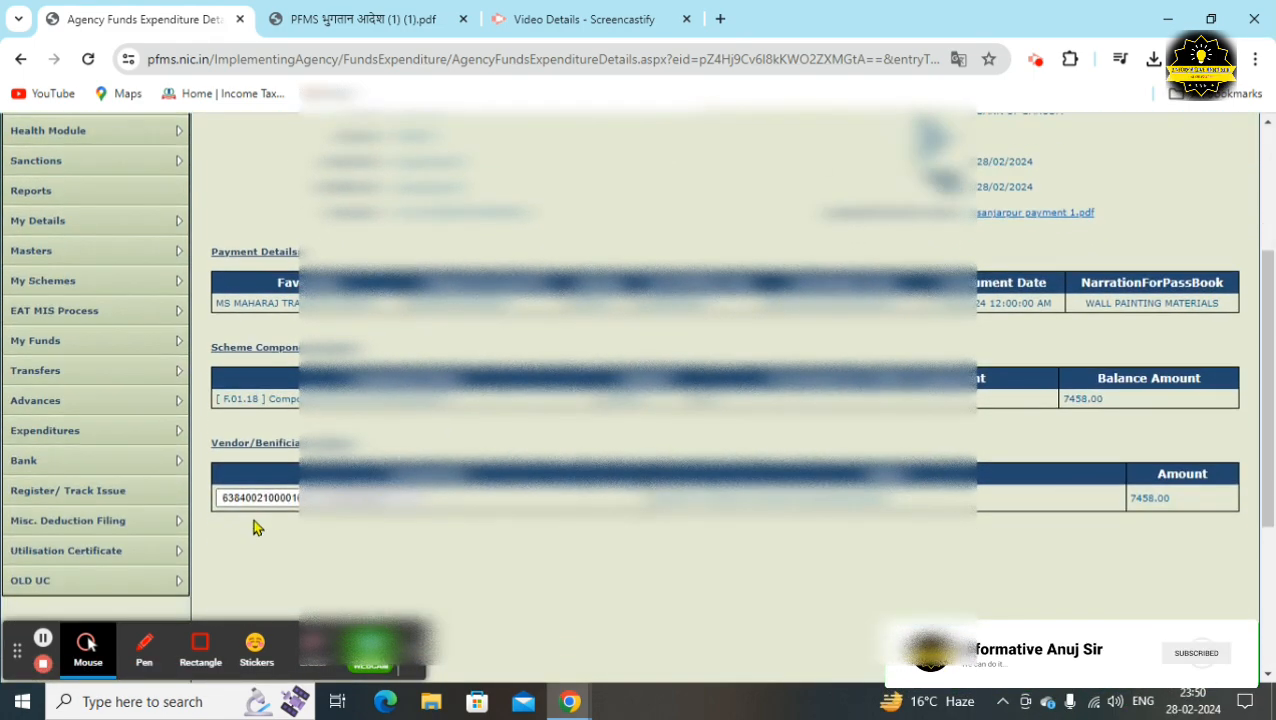
{"action": "scroll", "coordinate": [254, 527], "scroll_direction": "down", "scroll_amount": 1}
{"action": "scroll", "coordinate": [254, 527], "scroll_direction": "down", "scroll_amount": 2}
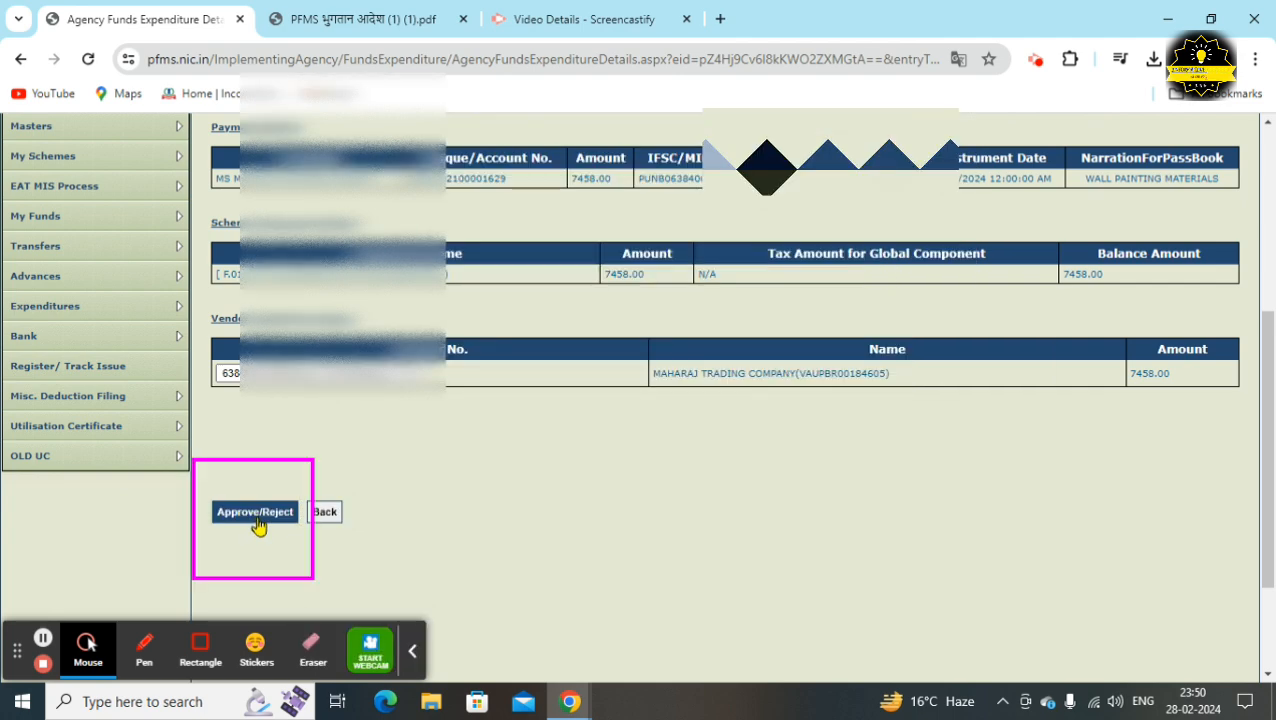
Approve the 7458.00 expenditure with remark 'OK', accepting the 09/03/2024 PPA expiry notice
{"action": "left_click", "coordinate": [256, 513]}
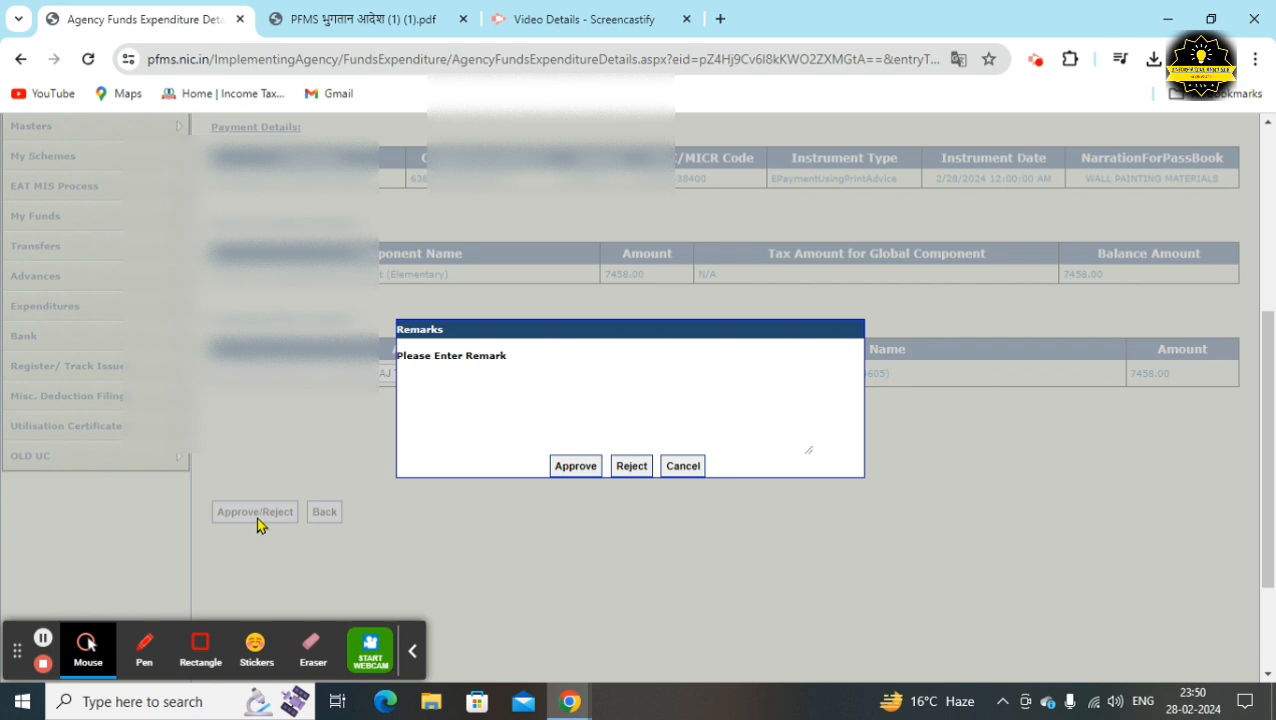
{"action": "left_click", "coordinate": [520, 392]}
{"action": "left_click", "coordinate": [578, 472]}
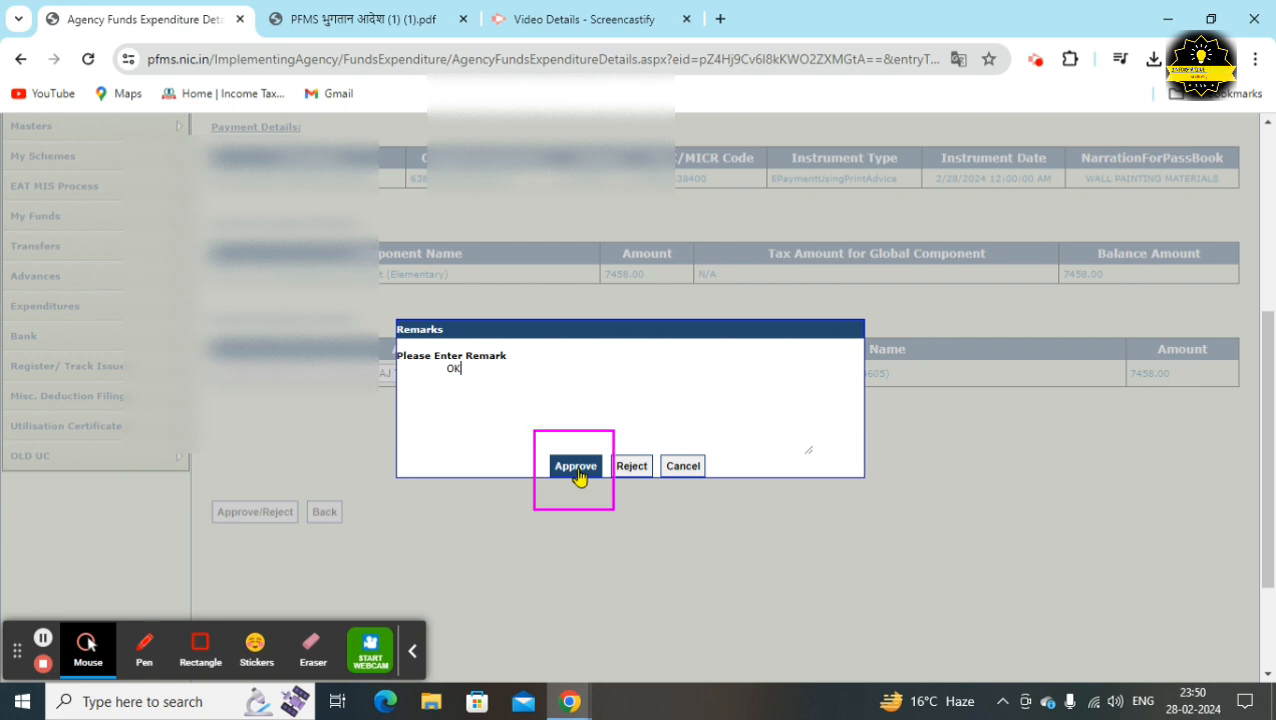
{"action": "left_click", "coordinate": [577, 467]}
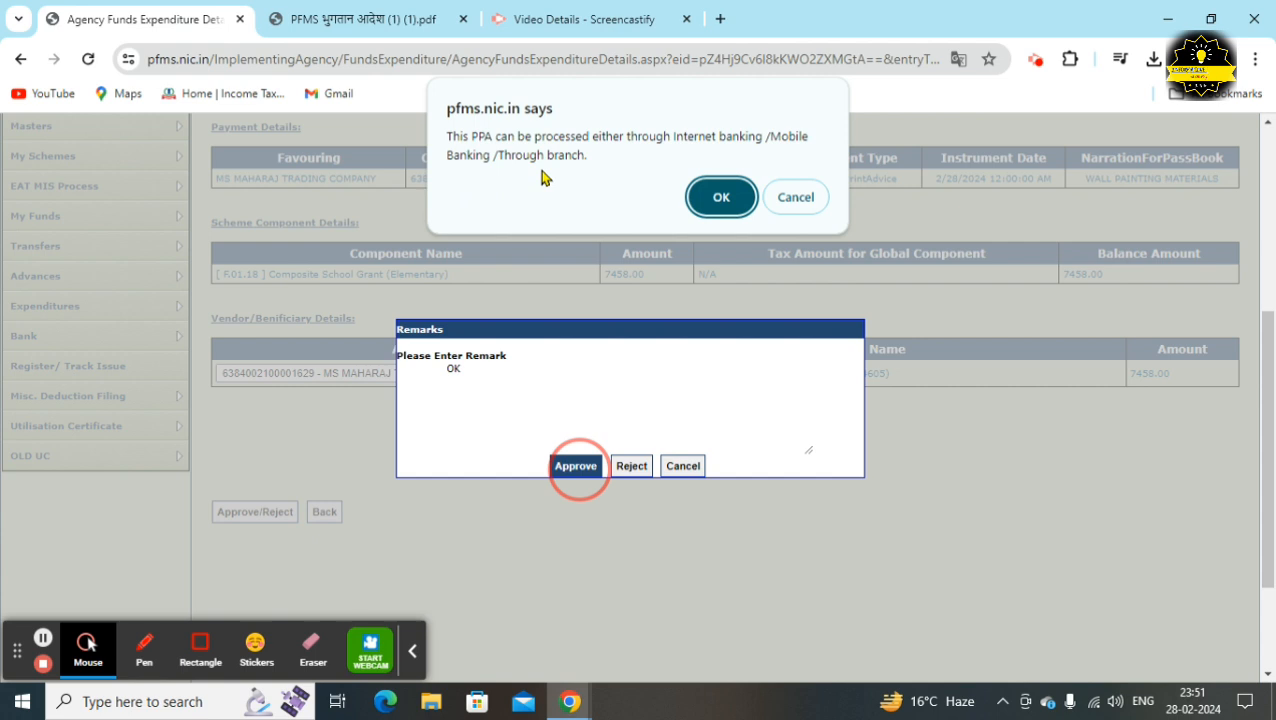
{"action": "left_click", "coordinate": [730, 206]}
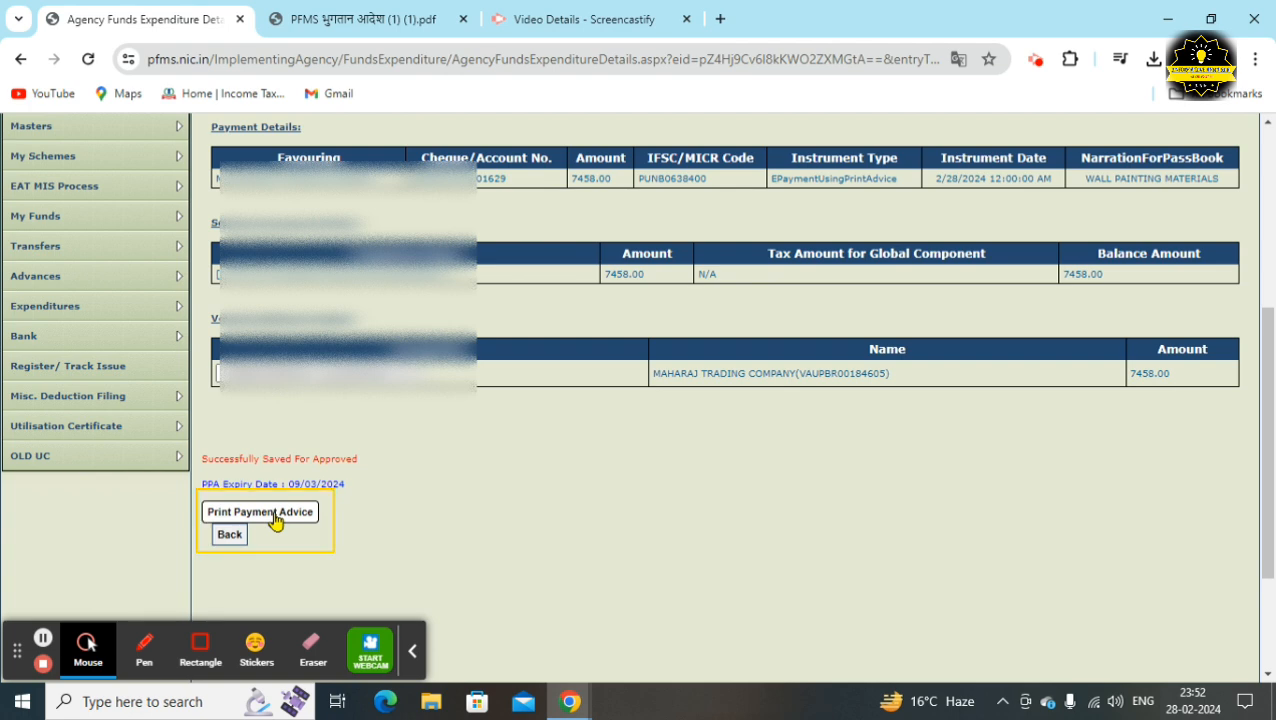
Generate the Print Payment Advice and save it to Downloads as PDF 'PS SANJARPUR PPA 1'
{"action": "left_click", "coordinate": [275, 515]}
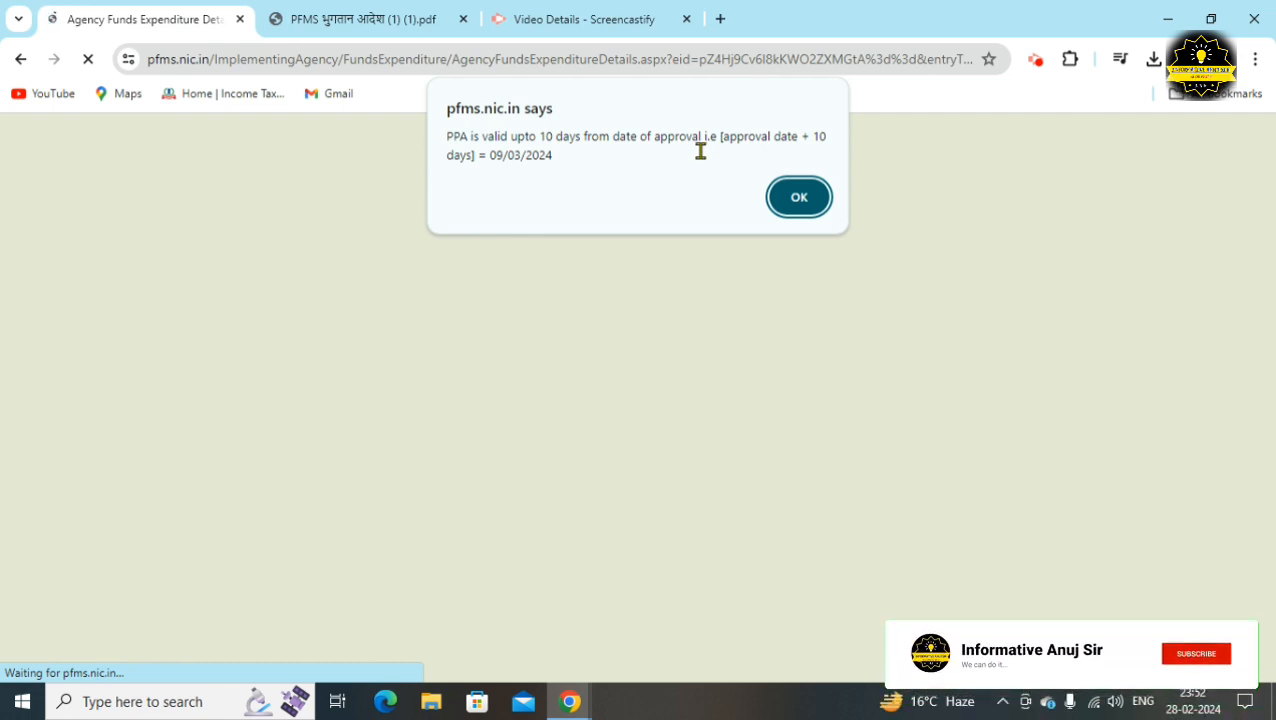
{"action": "left_click", "coordinate": [786, 200]}
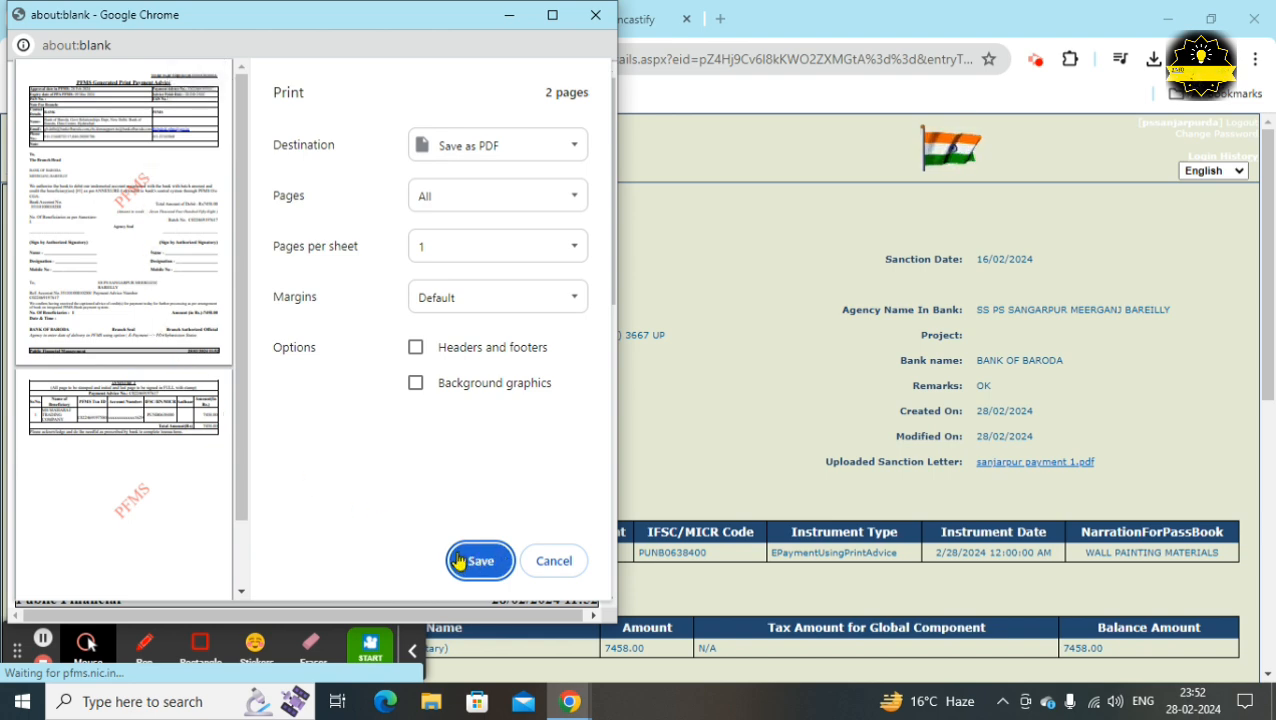
{"action": "left_click", "coordinate": [458, 561]}
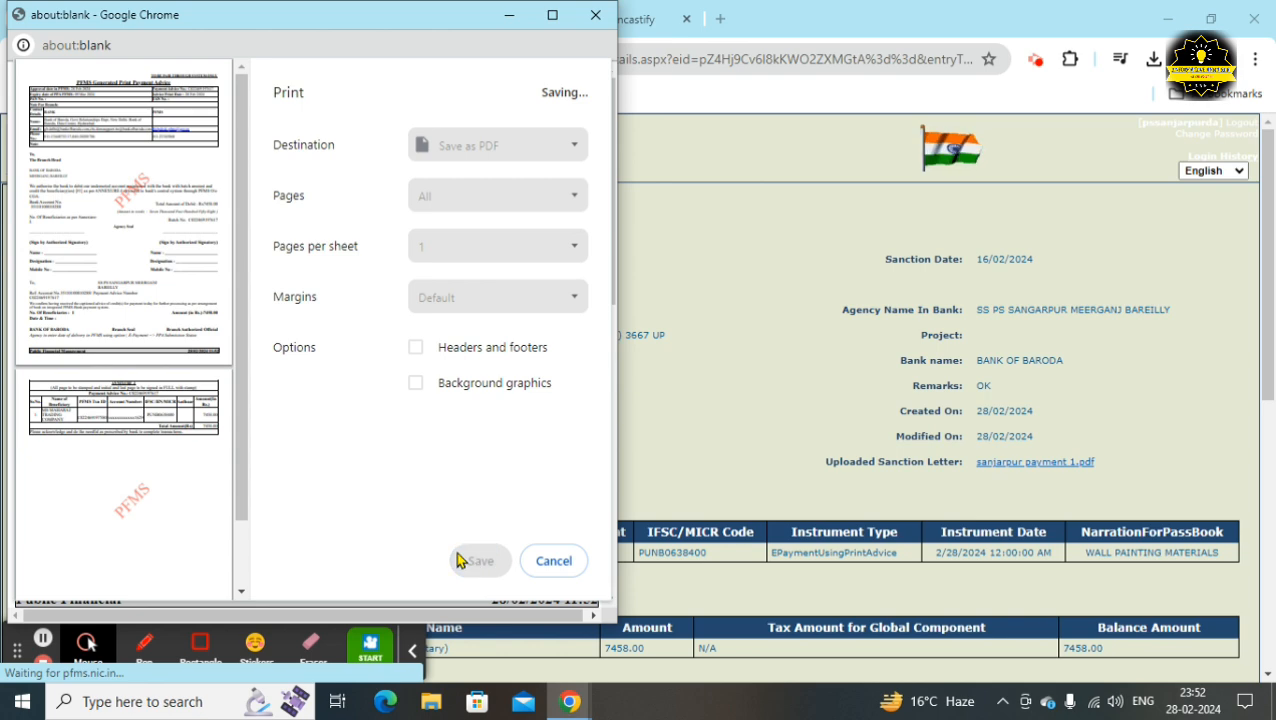
{"action": "type", "text": "PS SANJARPUR PPA 1"}
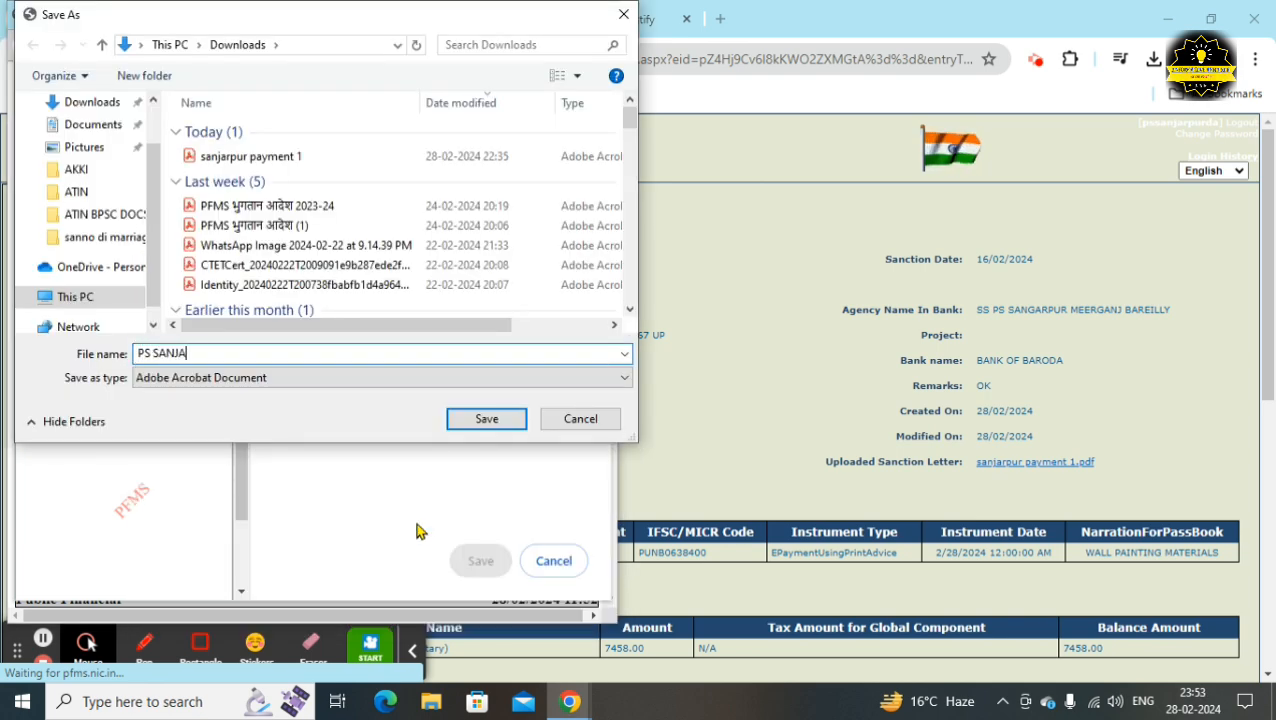
{"action": "left_click", "coordinate": [487, 419]}
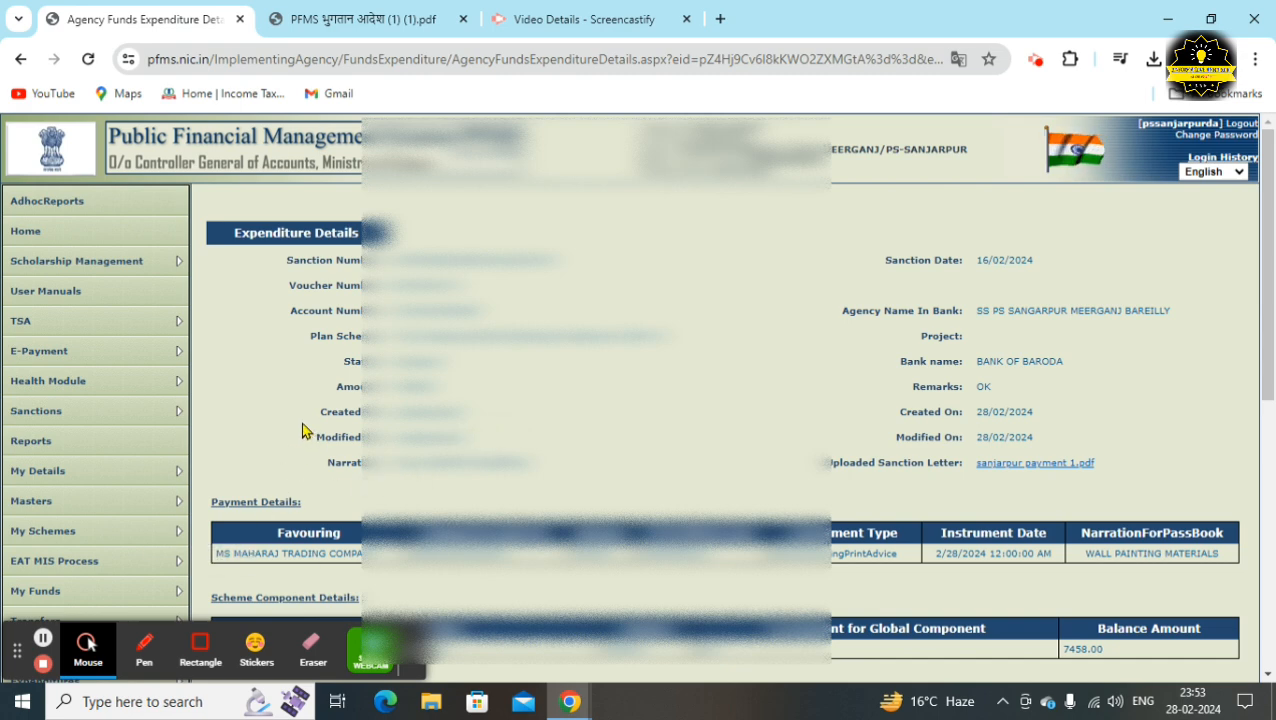
Open PS SANJARPUR PPA 1.pdf from File Explorer's Quick access recent files
{"action": "left_click", "coordinate": [42, 637]}
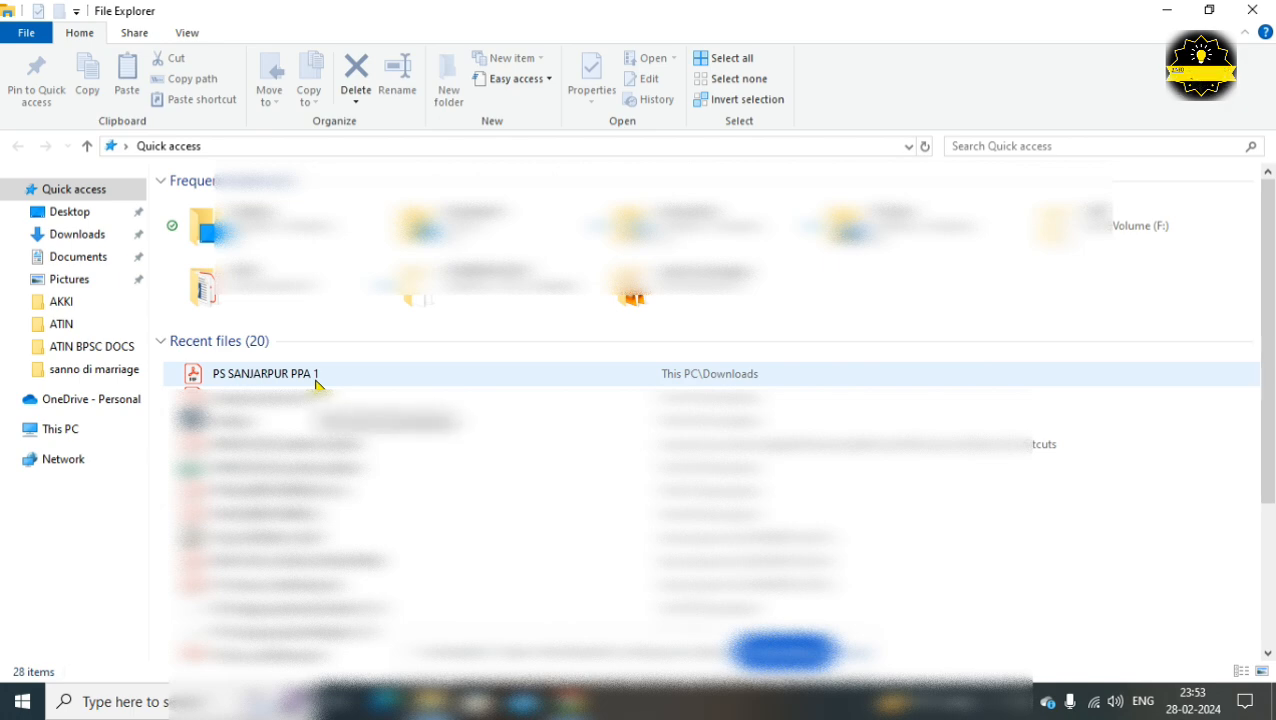
{"action": "left_click", "coordinate": [316, 384]}
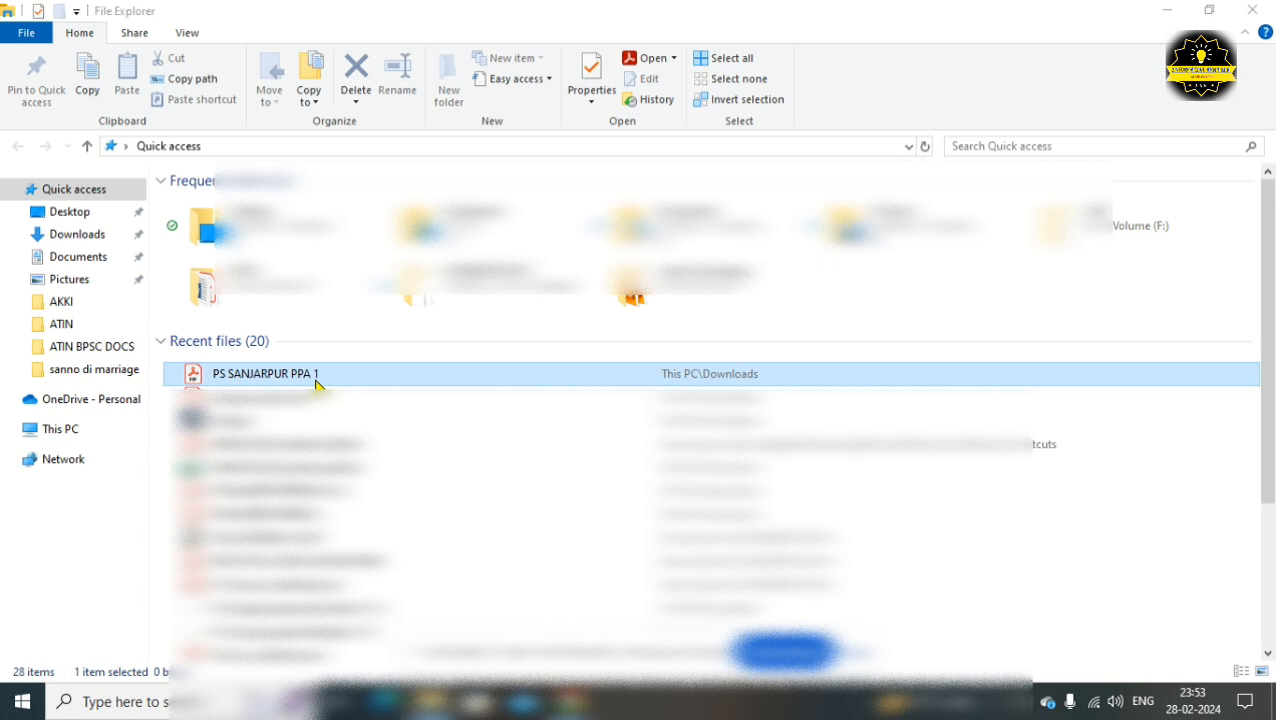
{"action": "double_click", "coordinate": [316, 380]}
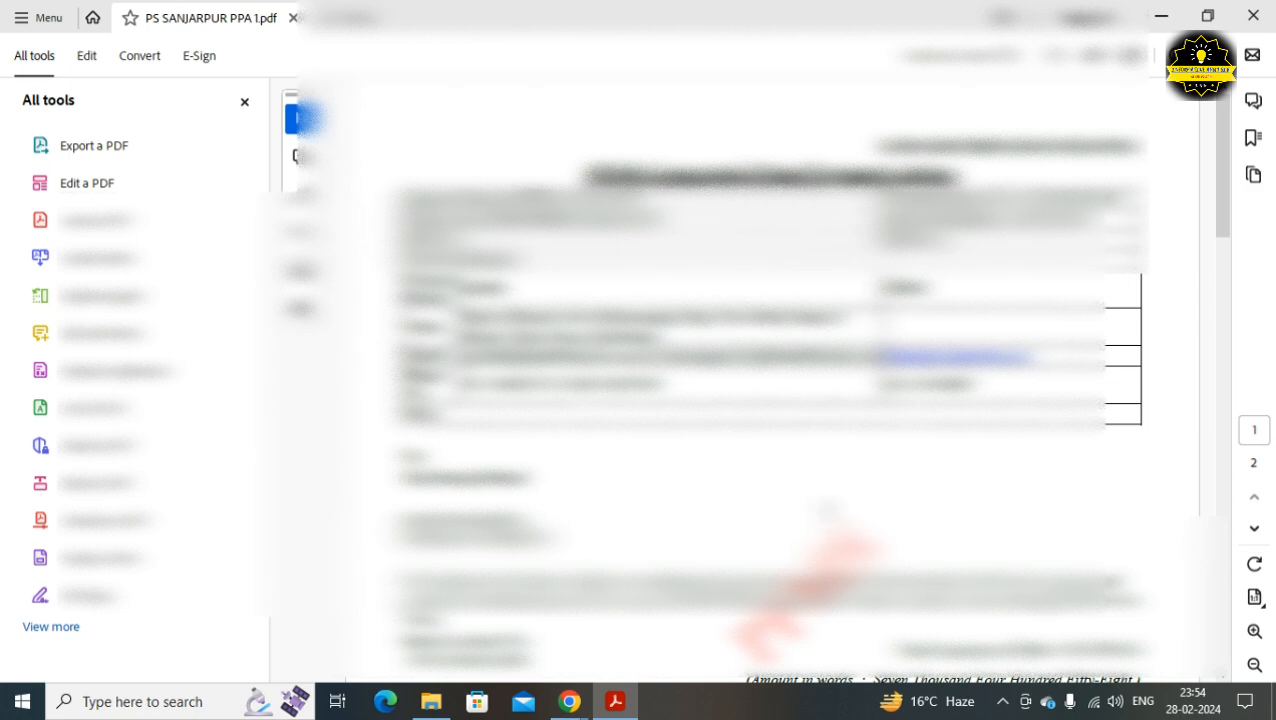
Check the payment advice's signature lines and the Name, Designation and Mobile No fields
{"action": "scroll", "coordinate": [765, 400], "scroll_direction": "down", "scroll_amount": 5}
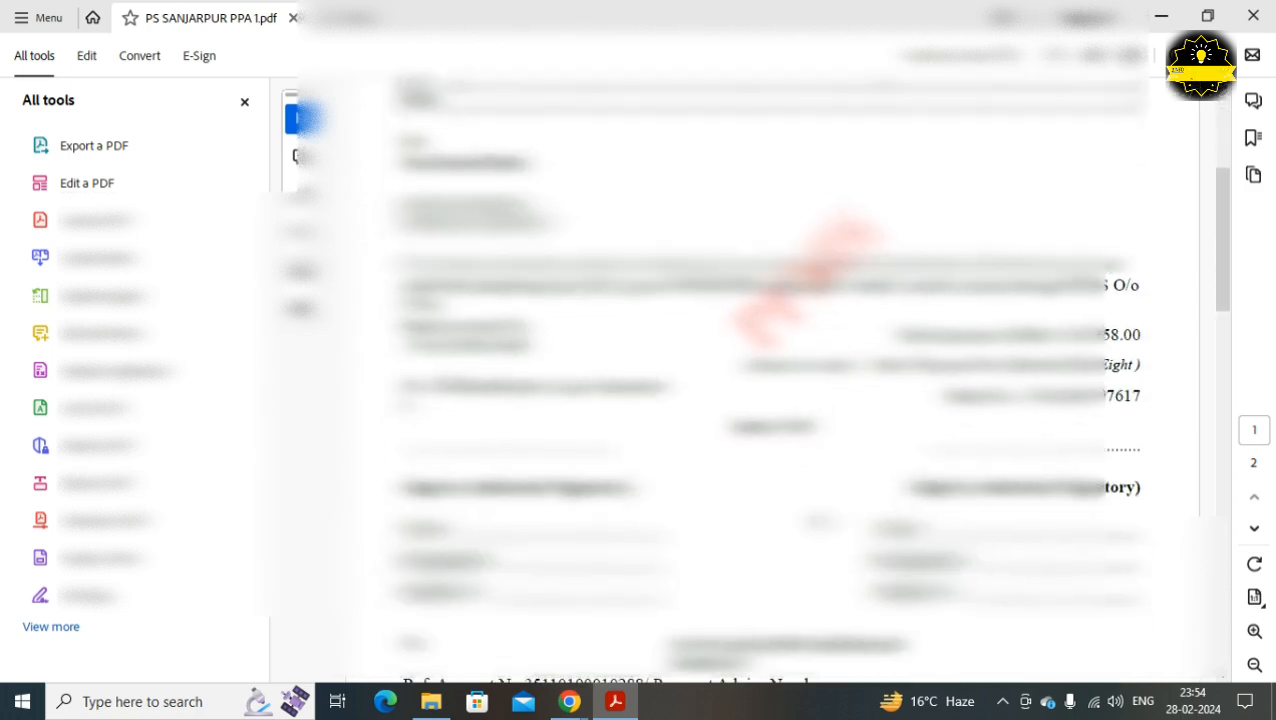
{"action": "scroll", "coordinate": [786, 472], "scroll_direction": "down", "scroll_amount": 2}
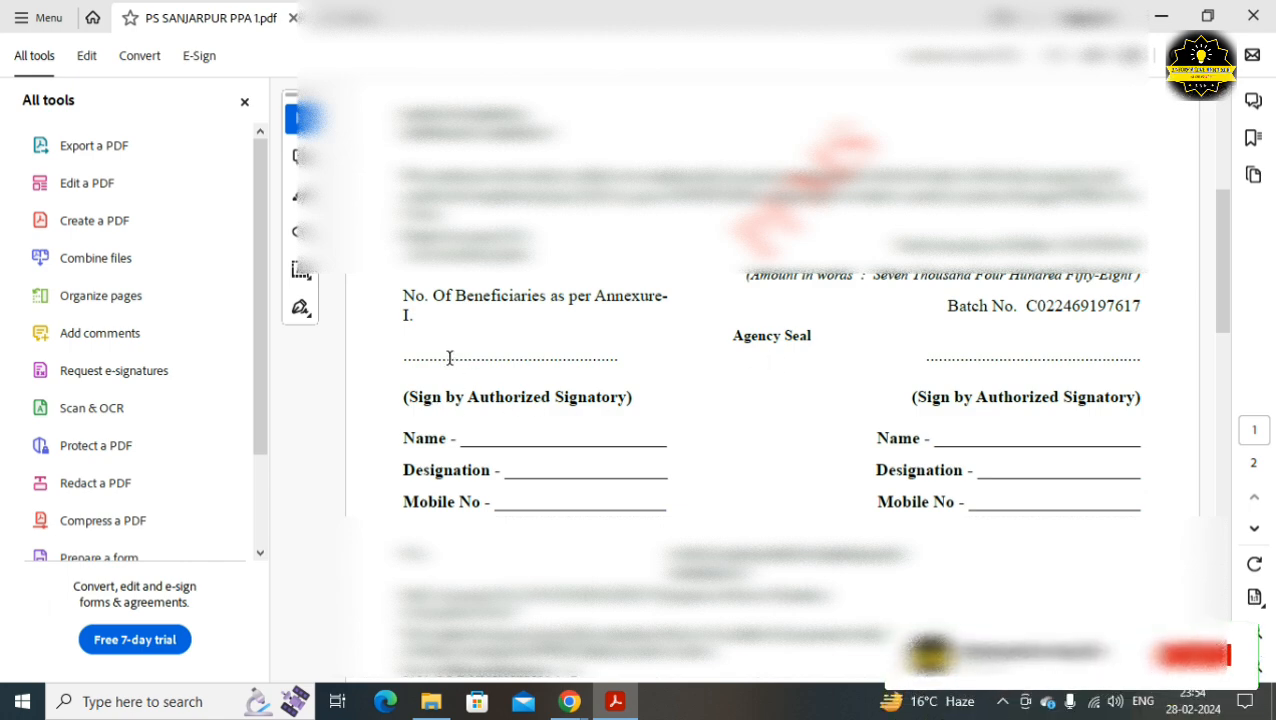
{"action": "left_click_drag", "start_coordinate": [449, 358], "coordinate": [593, 367]}
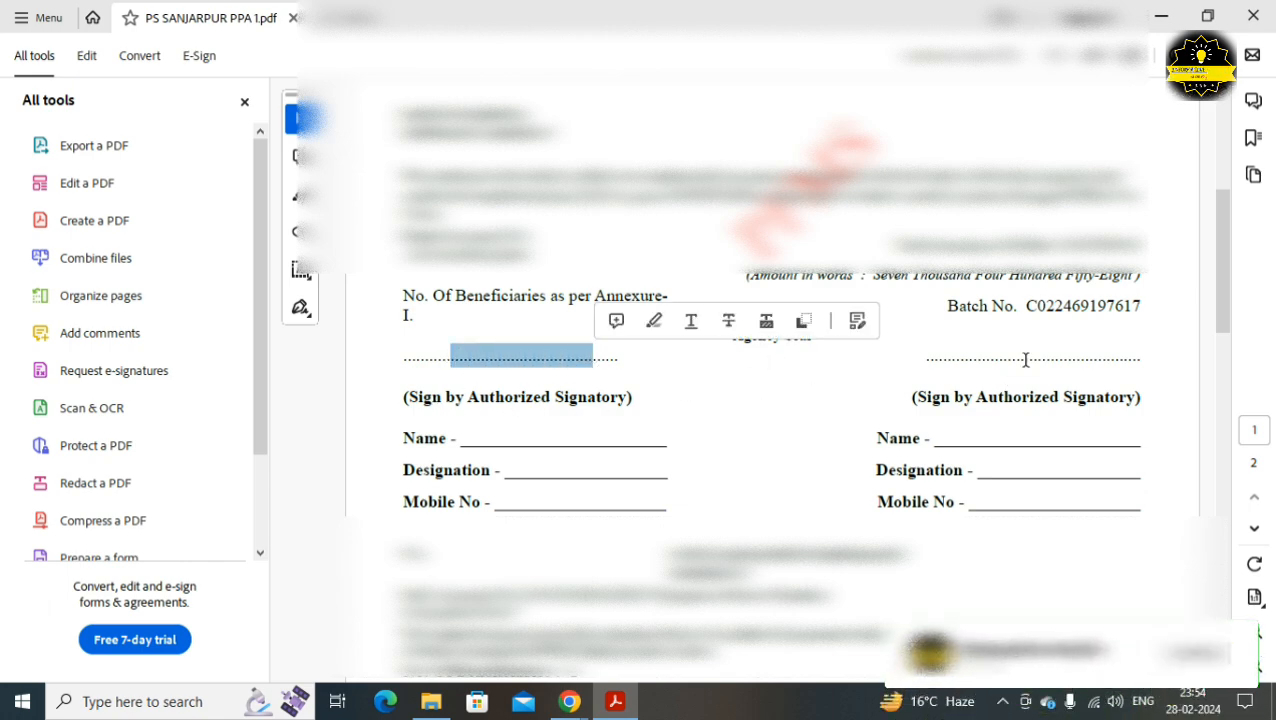
{"action": "left_click_drag", "start_coordinate": [973, 356], "coordinate": [1102, 357]}
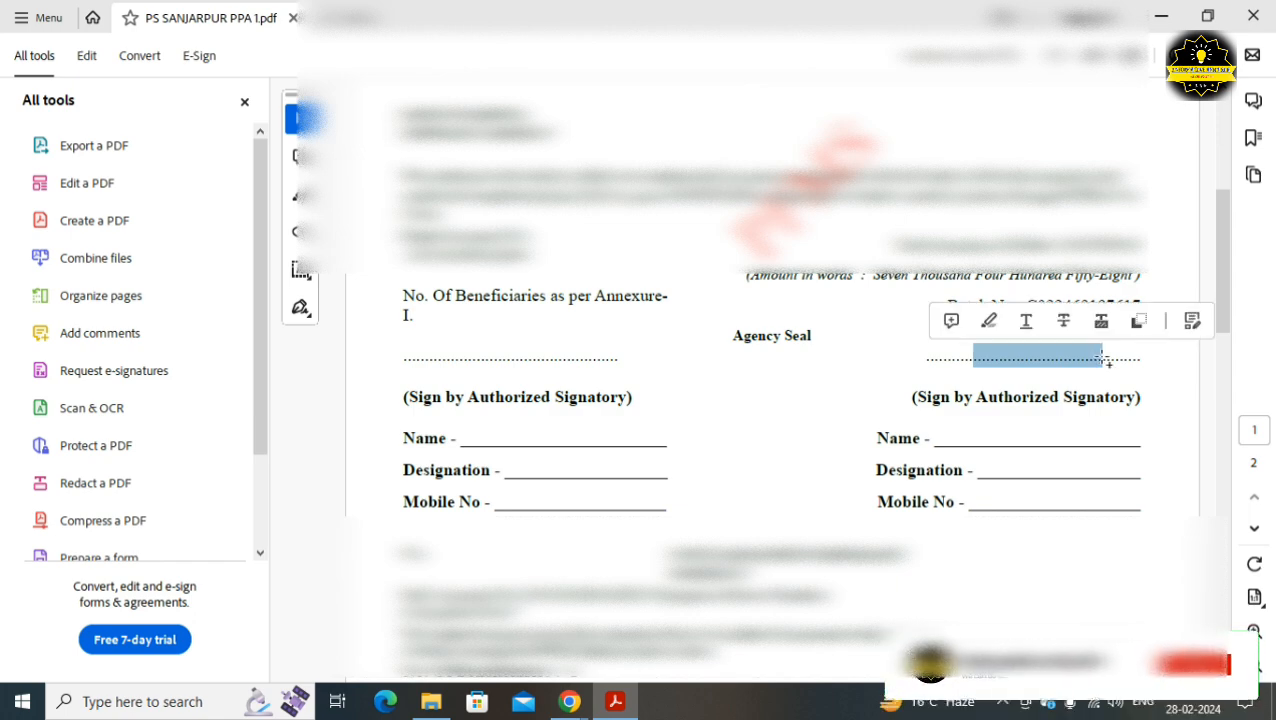
{"action": "left_click", "coordinate": [492, 437]}
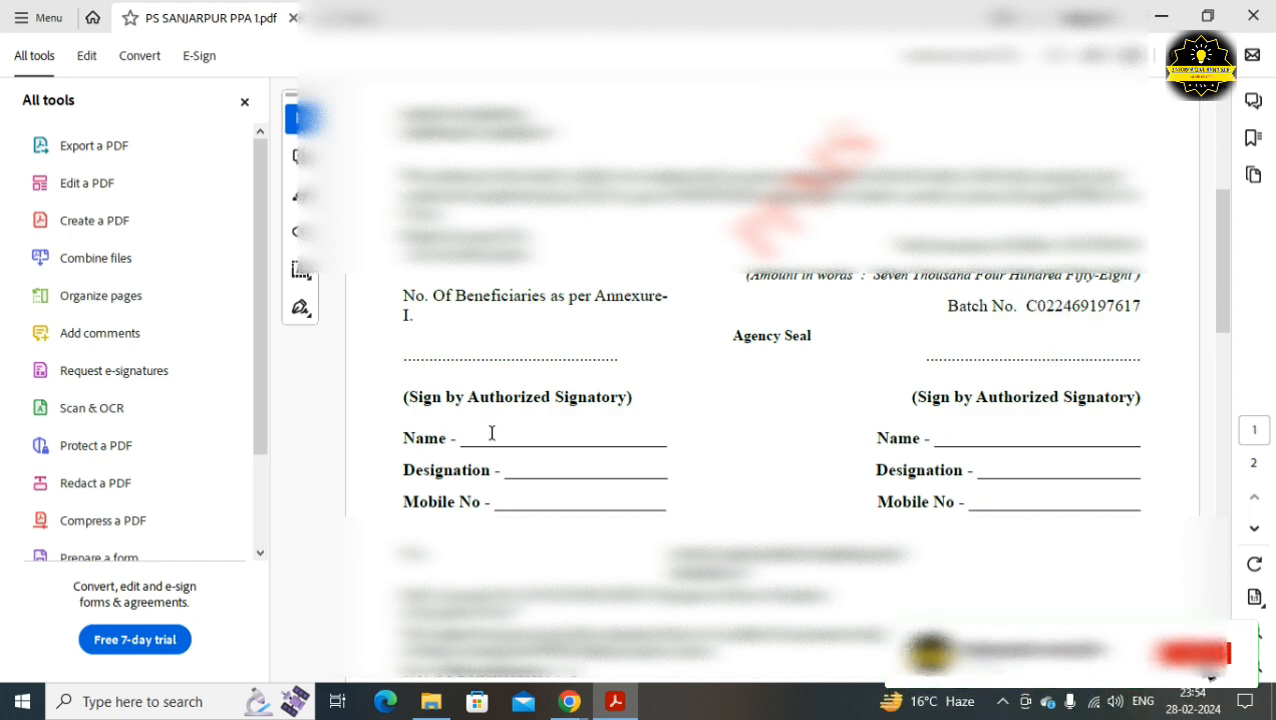
{"action": "left_click", "coordinate": [537, 470]}
{"action": "left_click", "coordinate": [540, 502]}
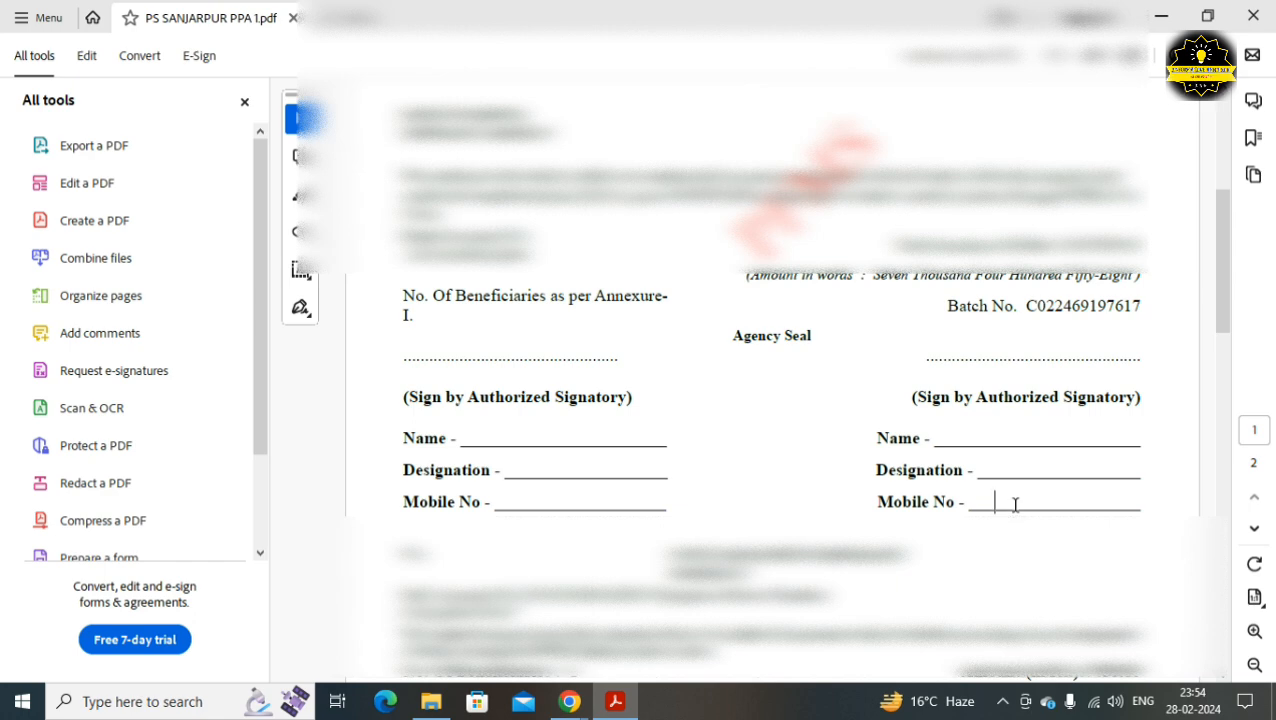
Review the page 2 Annexure-I listing MS MAHARAJ TRADING COMPANY for 7458.00
{"action": "scroll", "coordinate": [1015, 505], "scroll_direction": "down", "scroll_amount": 5}
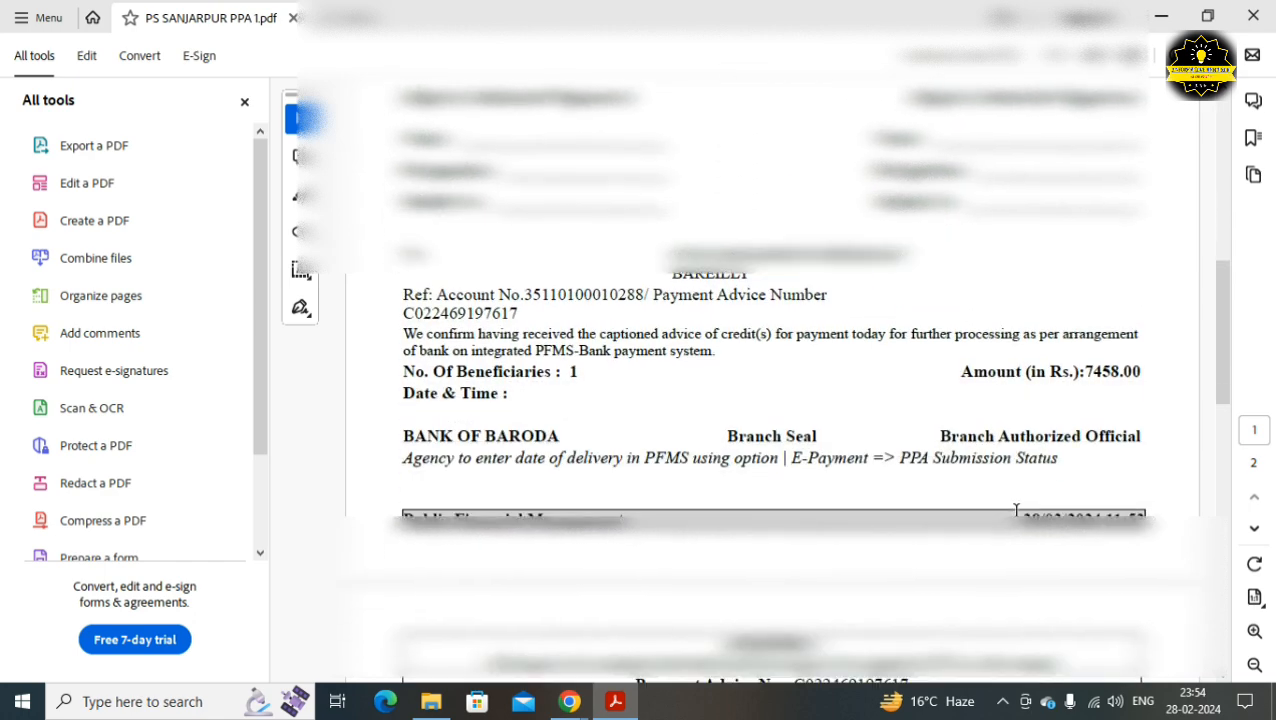
{"action": "scroll", "coordinate": [1015, 510], "scroll_direction": "down", "scroll_amount": 6}
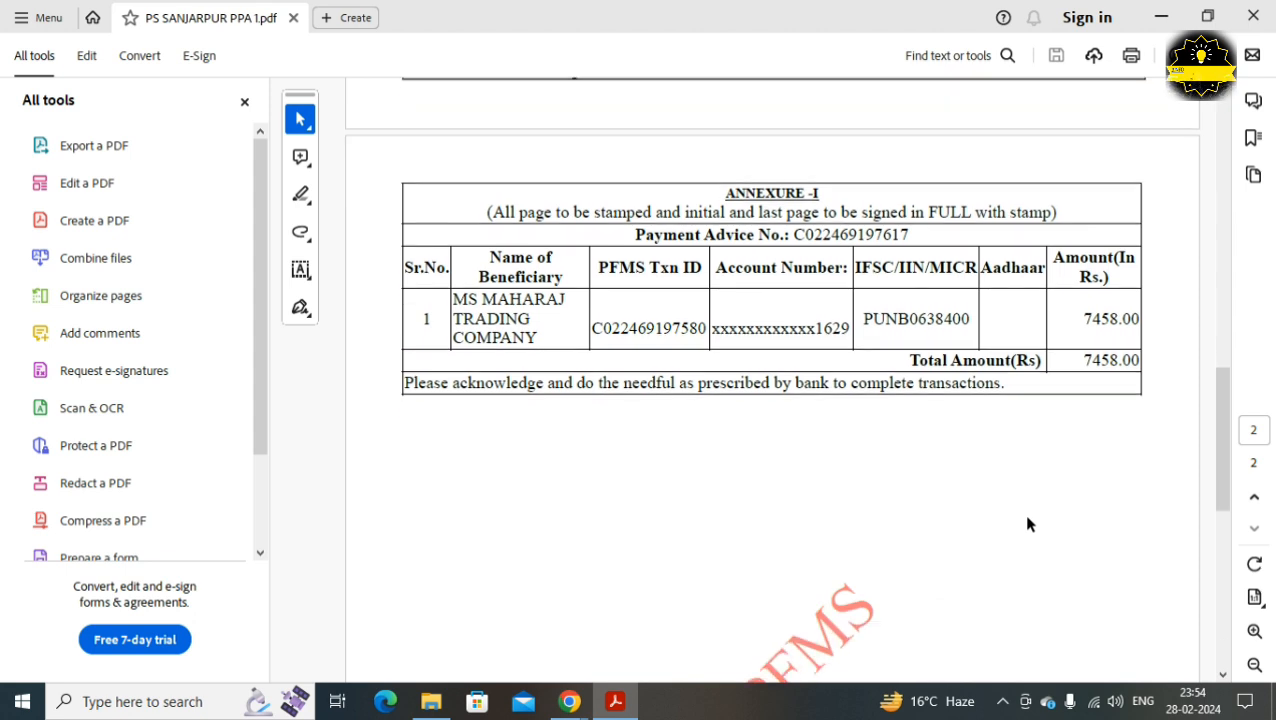
{"action": "scroll", "coordinate": [1028, 523], "scroll_direction": "down", "scroll_amount": 1}
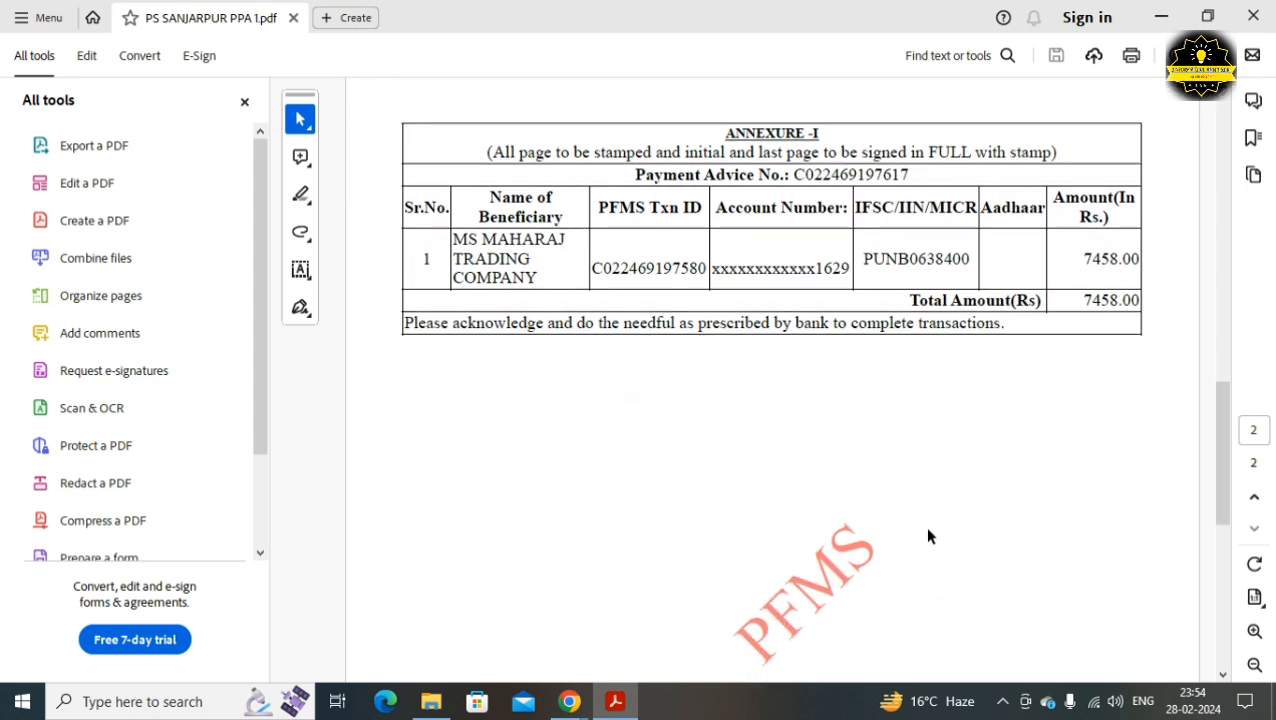